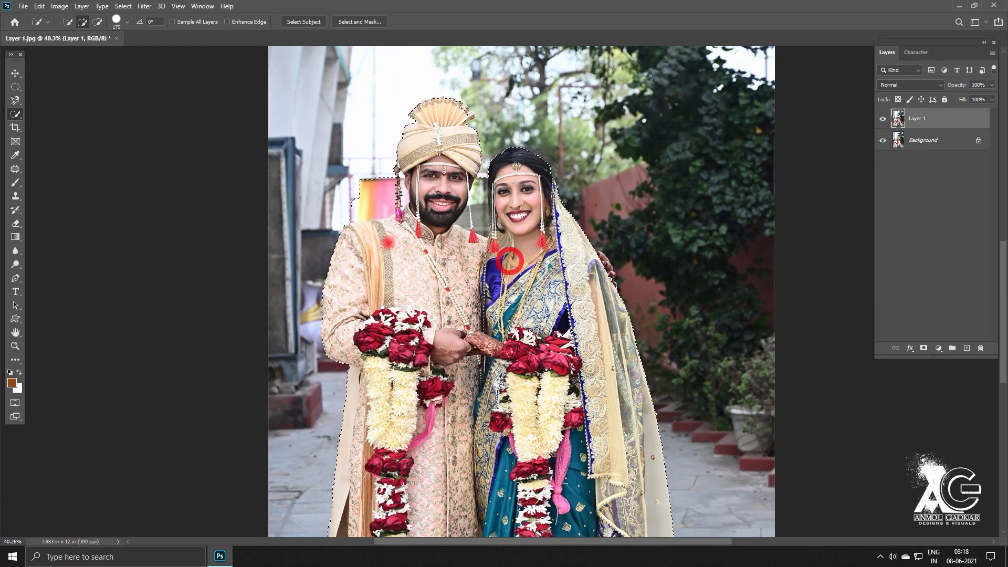
Subtract the colourful background cloth beside the groom's shoulder from the selection and switch to the Magnetic Lasso tool
alt+click(355, 198)
scroll(357, 280, up, 3)
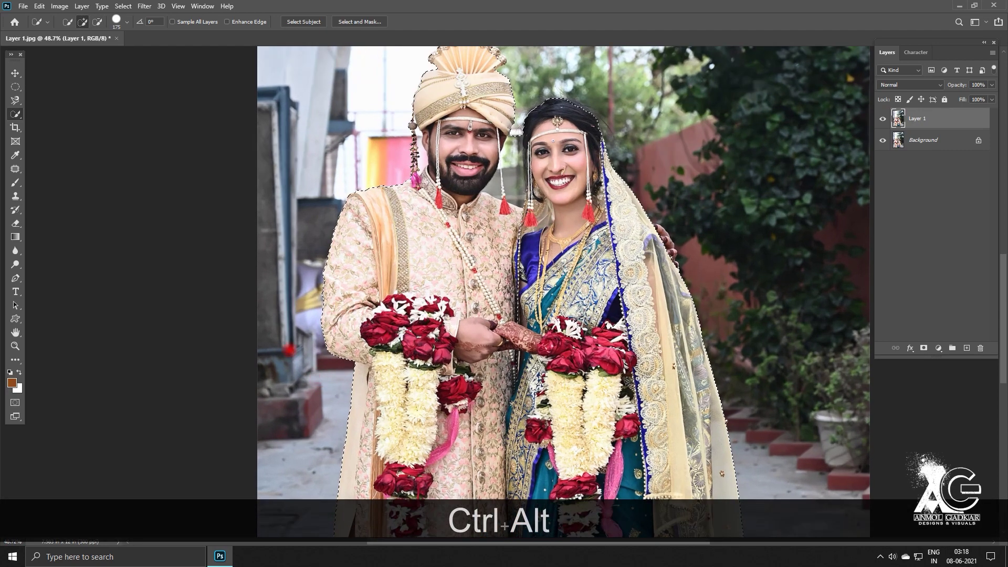
scroll(331, 298, up, 6)
drag(338, 312, 382, 228)
key(l)
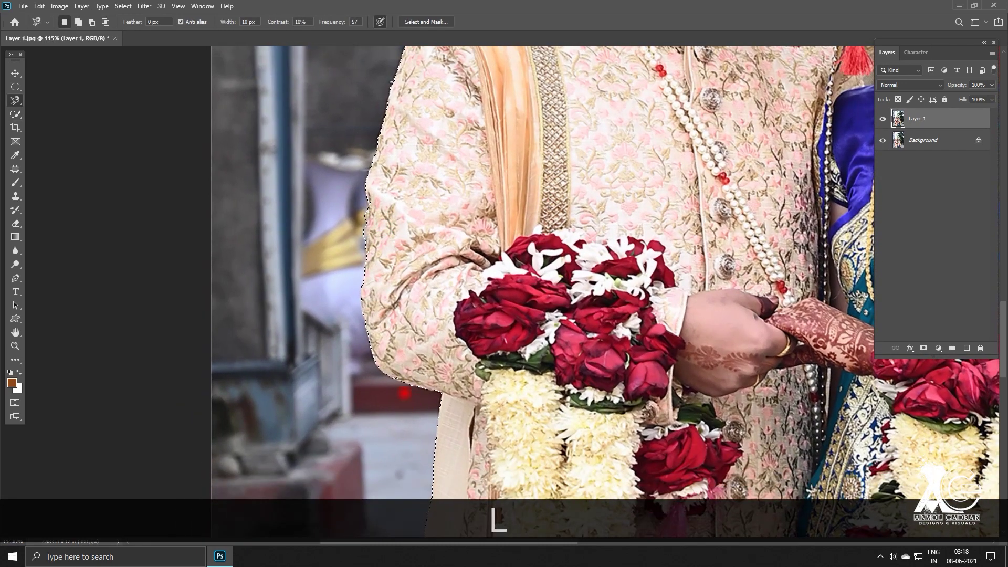
alt+click(391, 376)
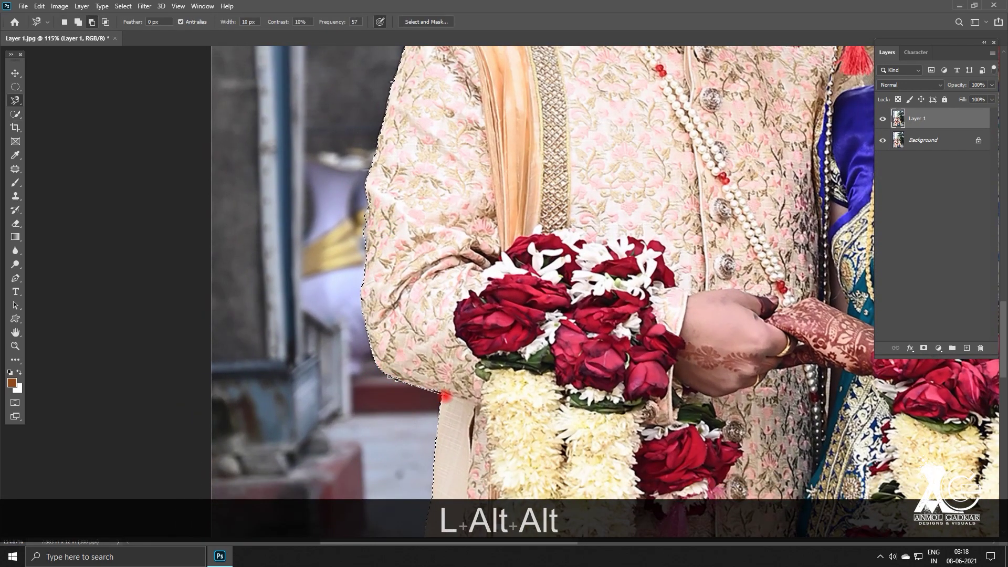
key(Return)
key(space)
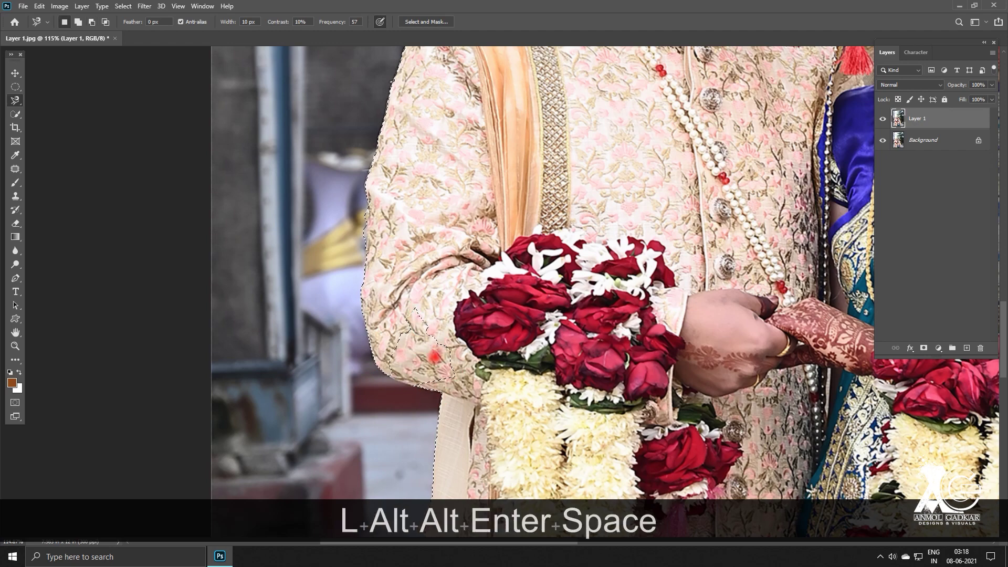
key(ctrl+z)
Add the missing strip along the lower edge of the groom's sleeve, near the elbow, to the selection
shift+click(392, 378)
alt+click(396, 382)
key(Return)
key(space)
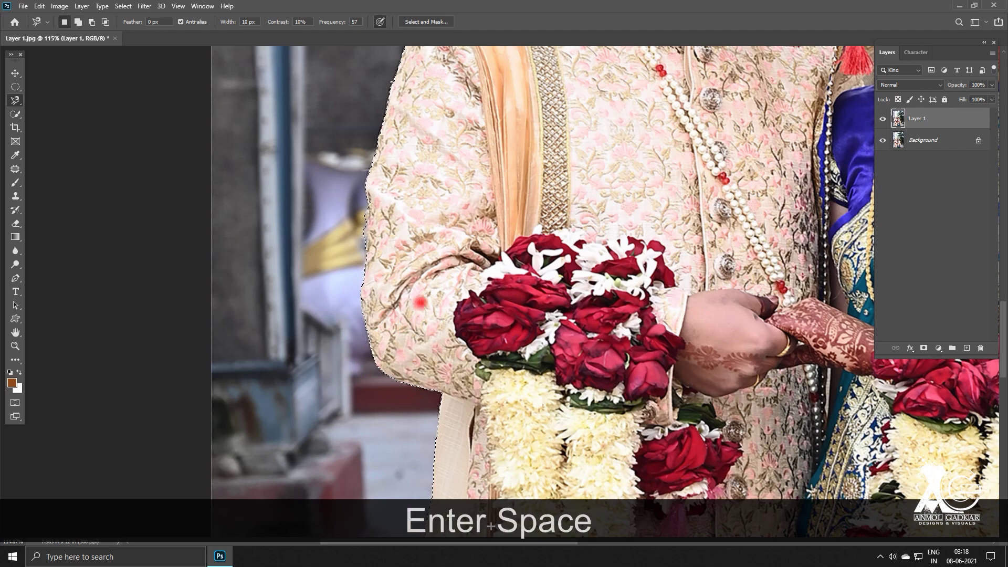
Subtract the background sliver along the outer edge of the groom's sleeve from the selection
drag(395, 262, 408, 345)
alt+click(384, 286)
alt+click(382, 296)
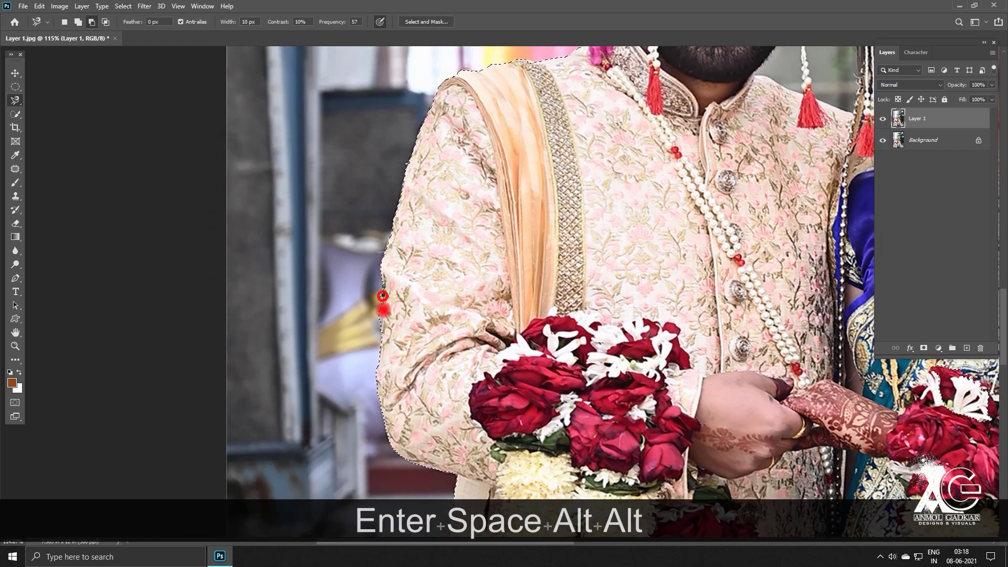
key(Return)
key(space)
mouse_move(412, 250)
mouse_down()
mouse_move(417, 295)
mouse_move(390, 315)
mouse_move(385, 305)
mouse_up()
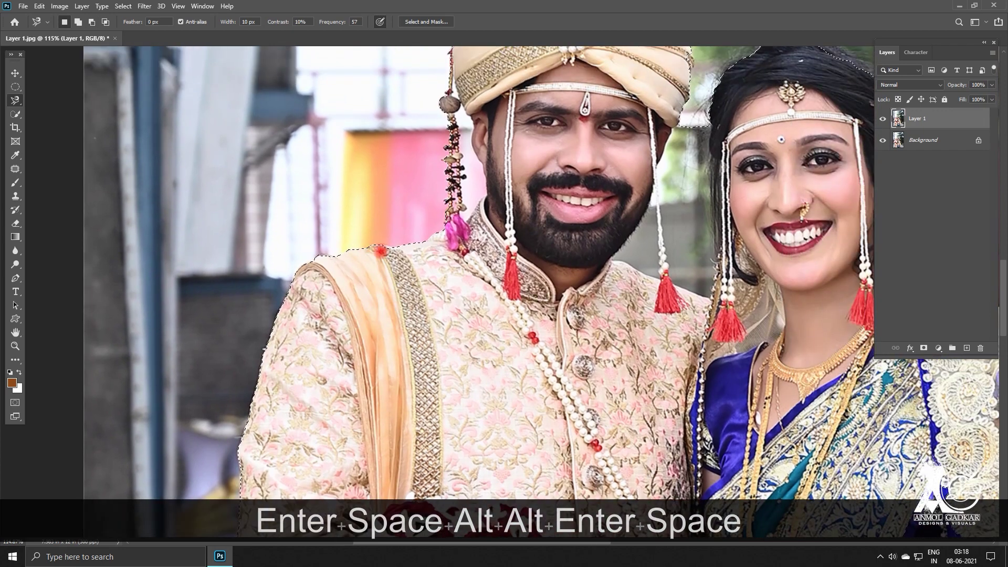
alt+click(381, 238)
alt+click(371, 296)
key(Return)
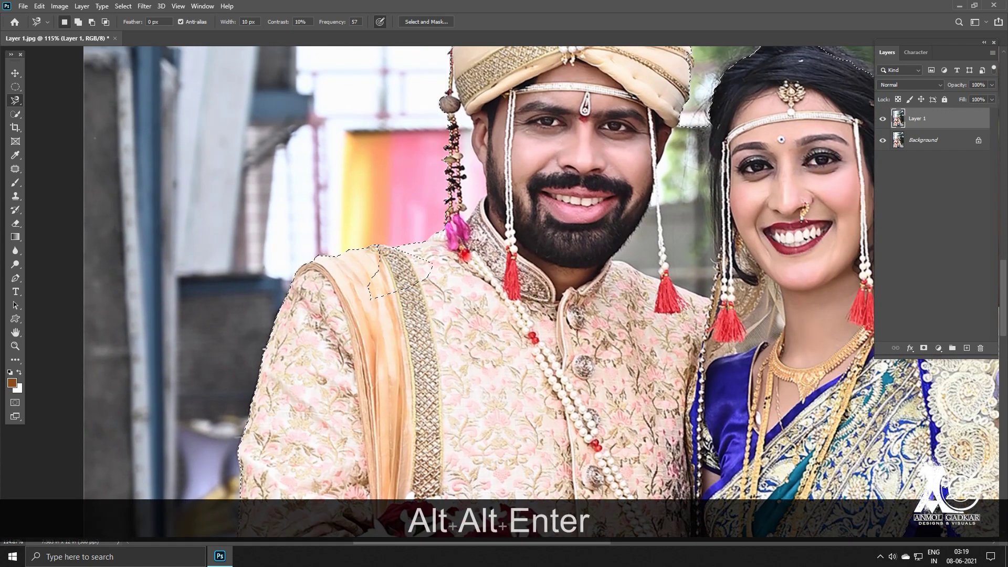
key(ctrl+z)
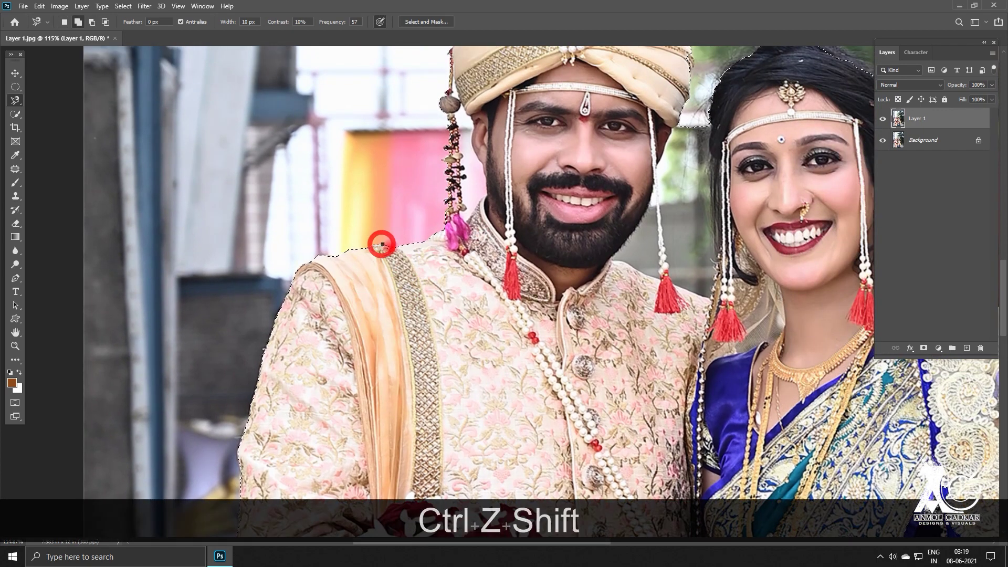
Add the missing edge of the groom's shoulder stole and the hanging turban tassel beside his face to the selection
key(Return)
drag(430, 260, 361, 333)
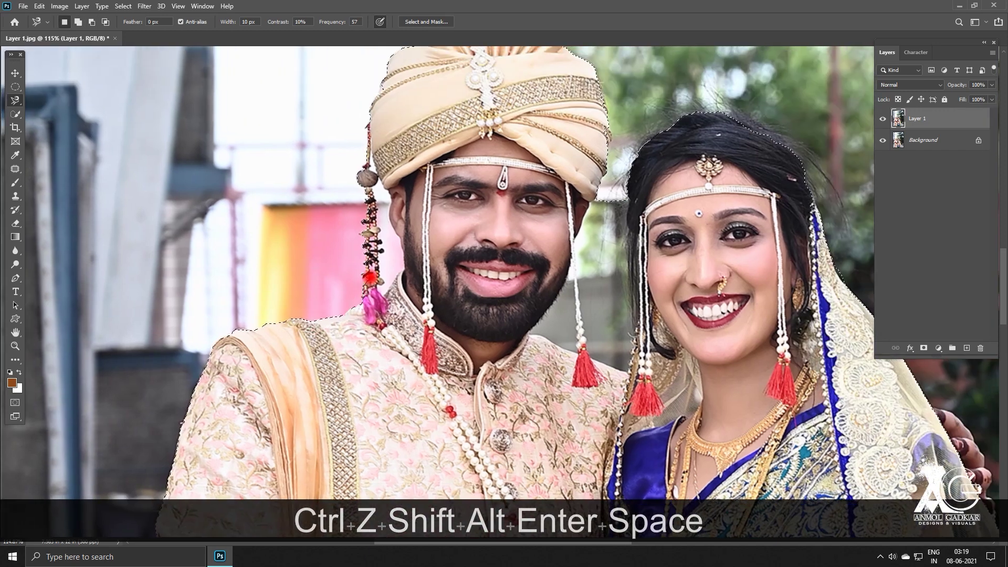
key(shift)
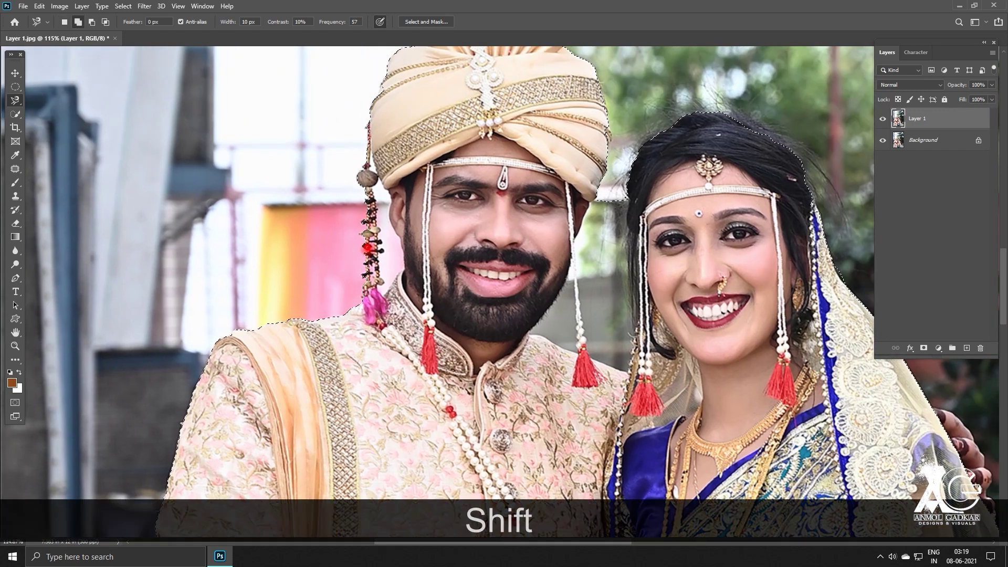
key(shift+alt)
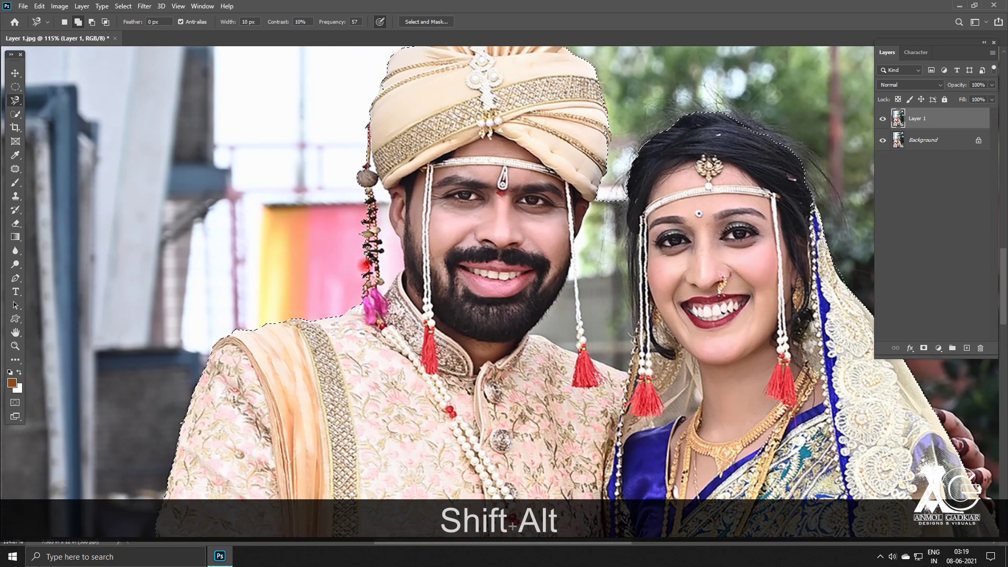
click(366, 268)
mouse_move(371, 290)
mouse_down()
mouse_move(412, 209)
mouse_move(375, 284)
mouse_up()
key(Return)
key(space)
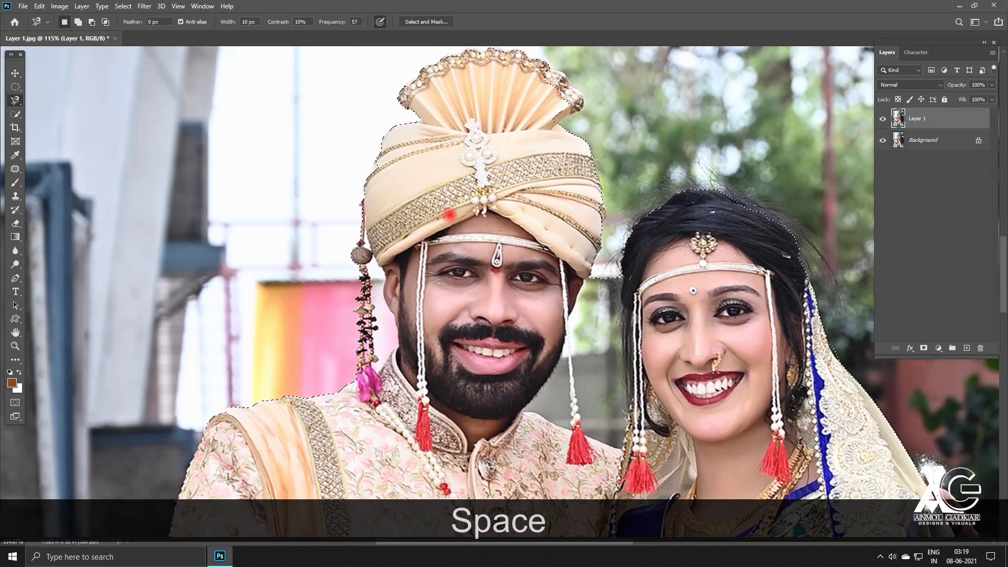
Add the side edge of the groom's turban above the hanging tassel to the selection
drag(446, 215, 372, 269)
shift+click(291, 234)
shift+click(290, 235)
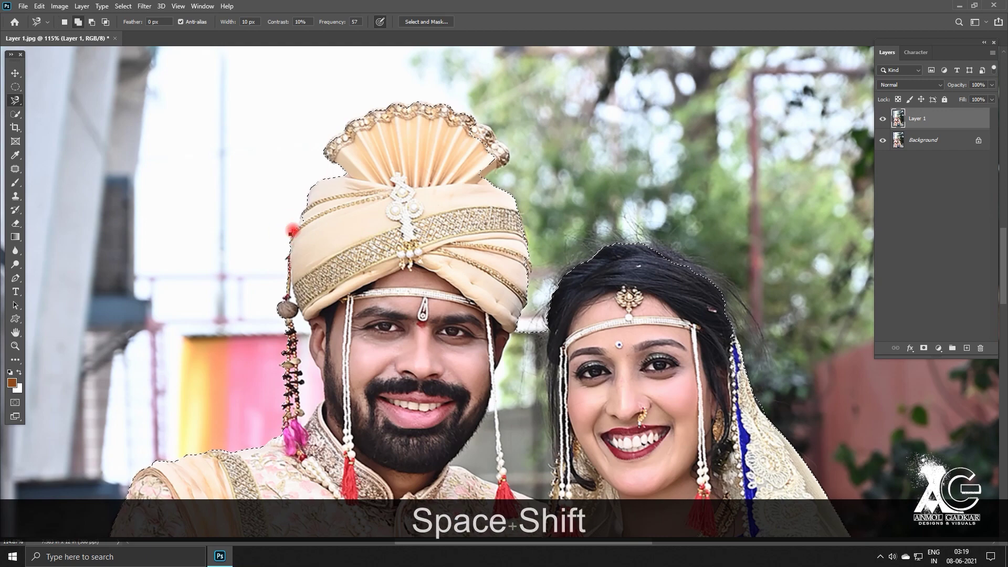
alt+shift+click(294, 231)
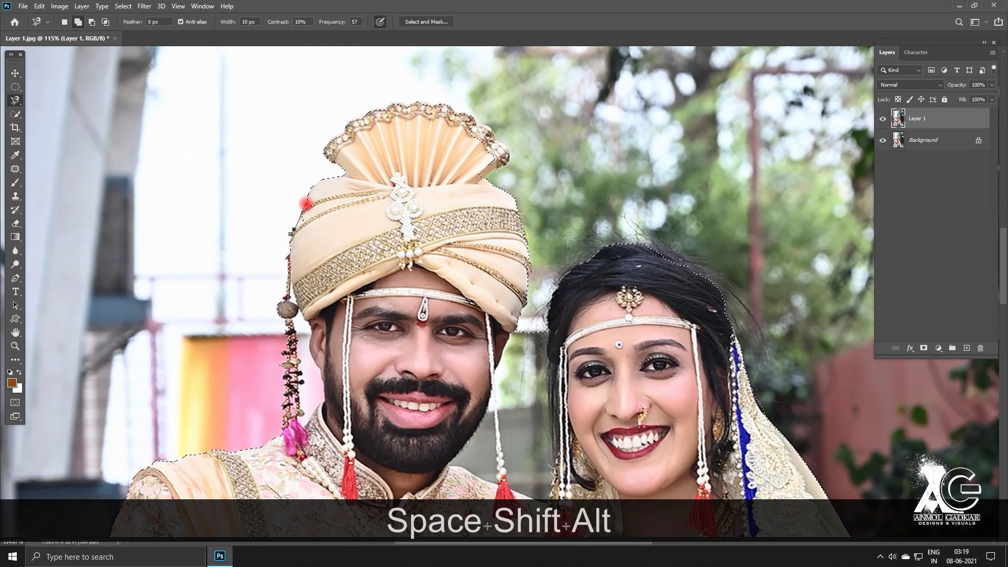
key(Return)
Add the scalloped border of the turban's fan crest, from its outer side to the top centre, to the selection
drag(488, 155, 405, 173)
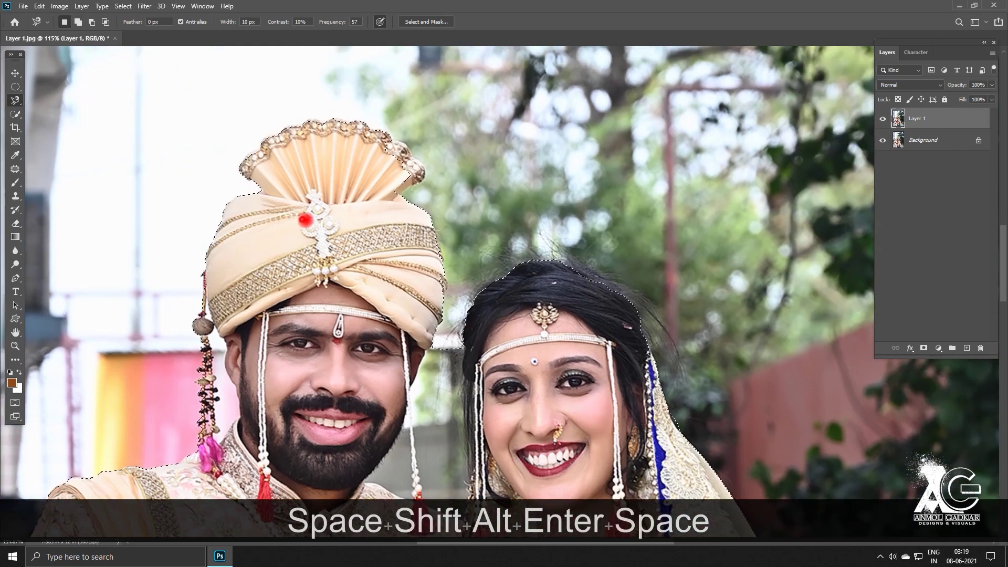
shift+click(248, 152)
alt+shift+click(263, 138)
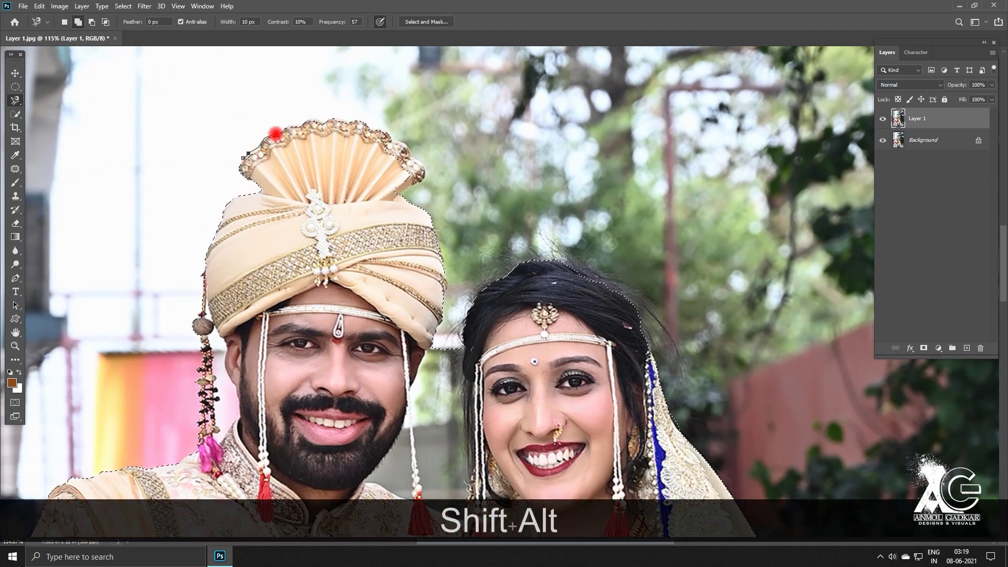
alt+shift+click(301, 122)
alt+shift+click(327, 120)
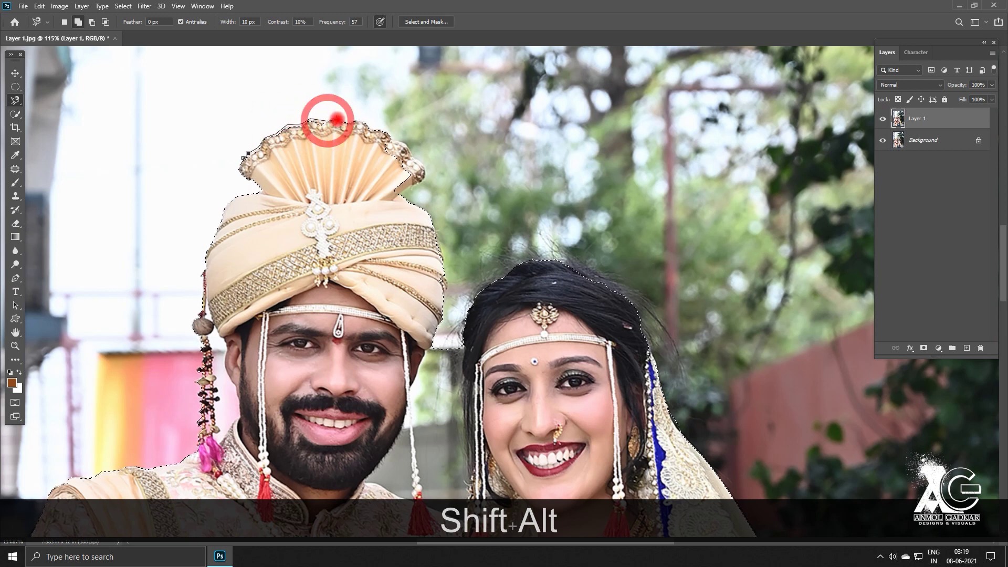
key(shift+alt+Return)
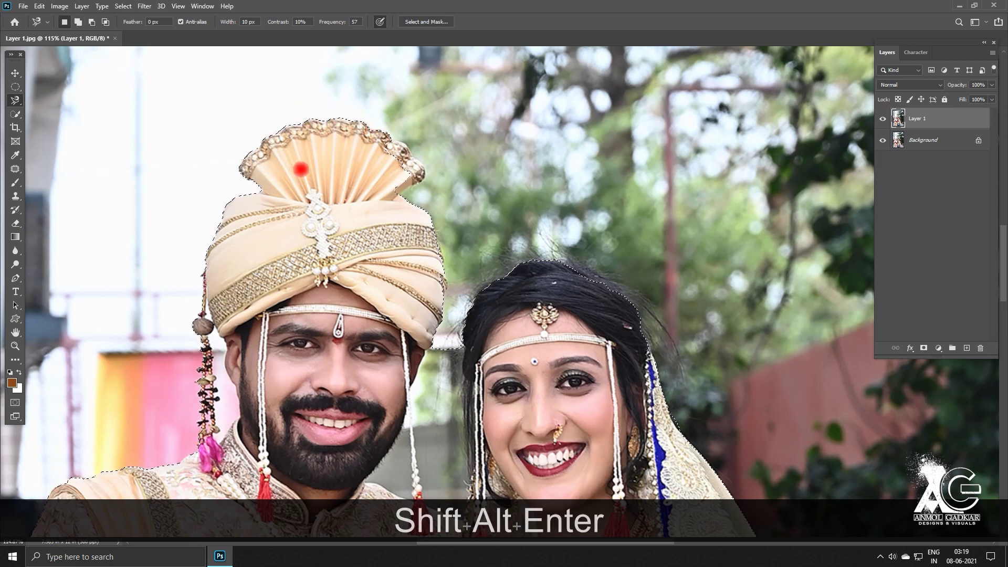
Add the remaining scalloped border of the turban's fan crest, on the side facing the bride, to the selection
key(shift)
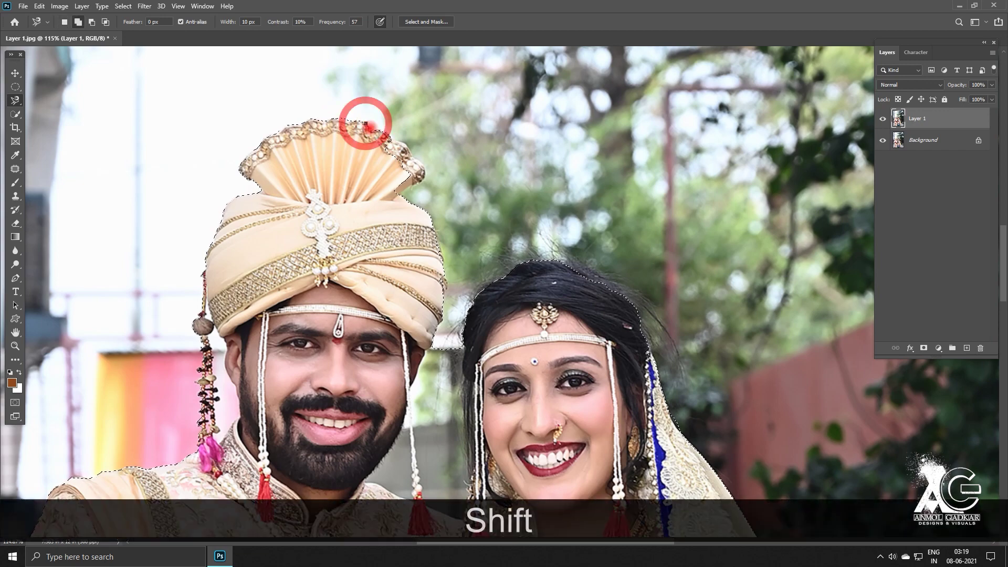
alt+shift+click(372, 130)
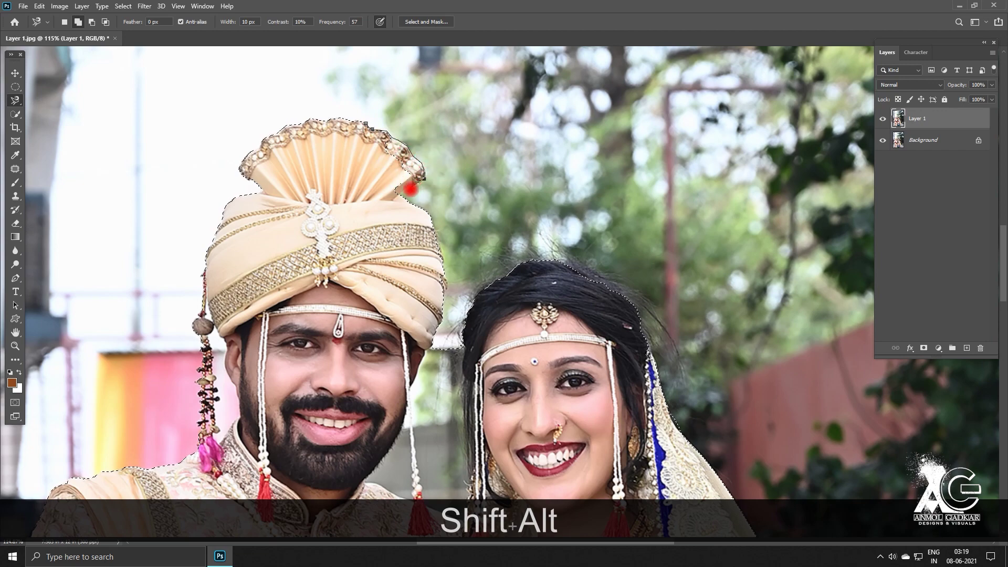
click(349, 198)
key(Return)
Add the edge of the turban's wrapped band on the side facing the bride to the selection
key(space)
drag(417, 242, 351, 163)
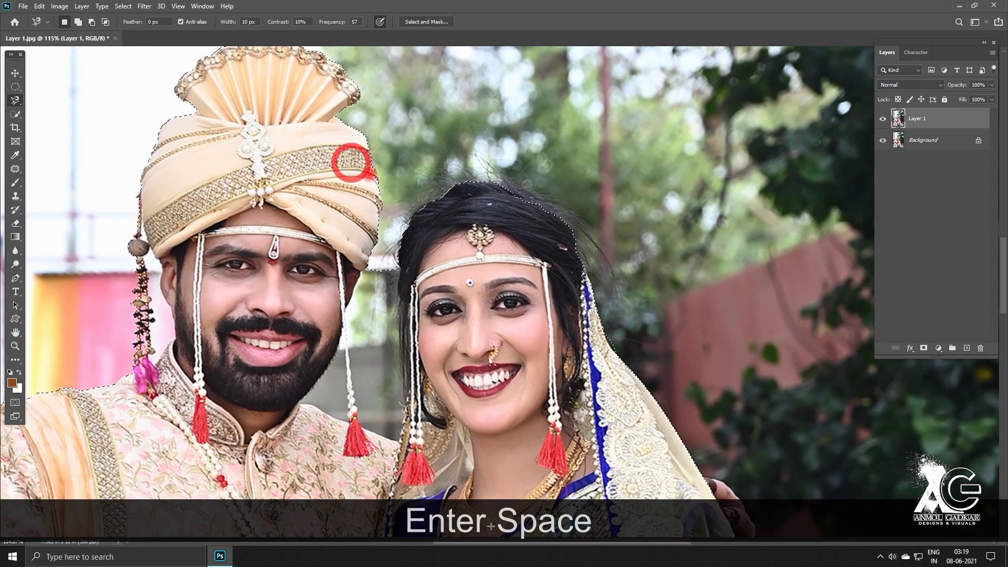
alt+shift+click(370, 147)
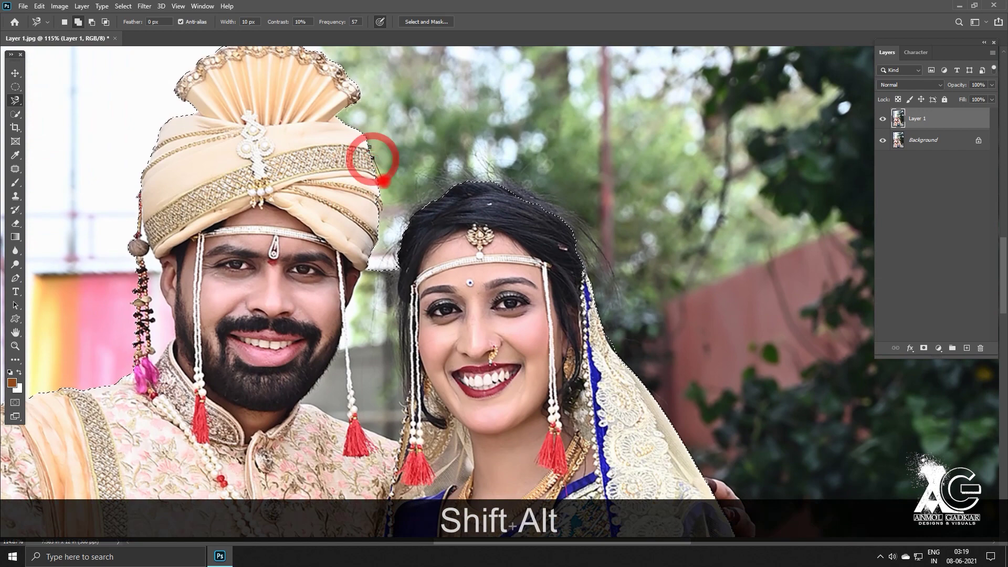
click(379, 185)
click(385, 209)
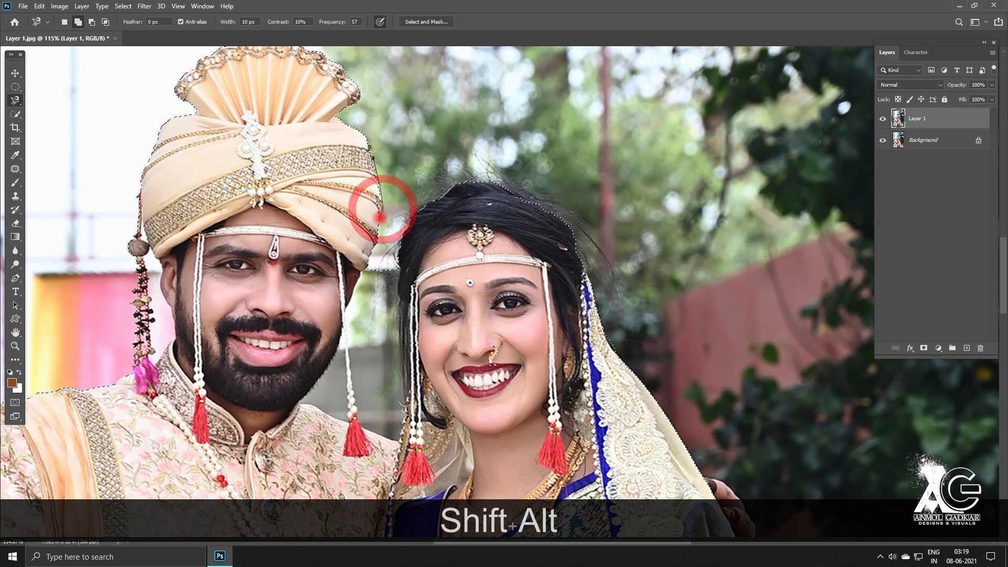
key(shift+alt+Return)
Subtract the background gap between the couple, tracing along the groom's bead string and shoulder and up the bride's hair
key(space)
drag(368, 286, 410, 150)
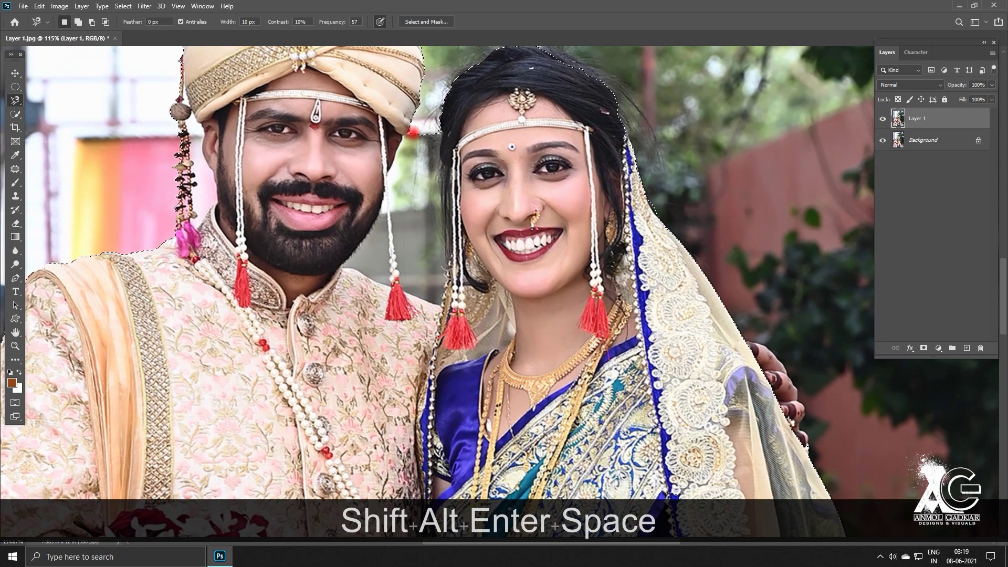
alt+click(413, 131)
alt+click(388, 174)
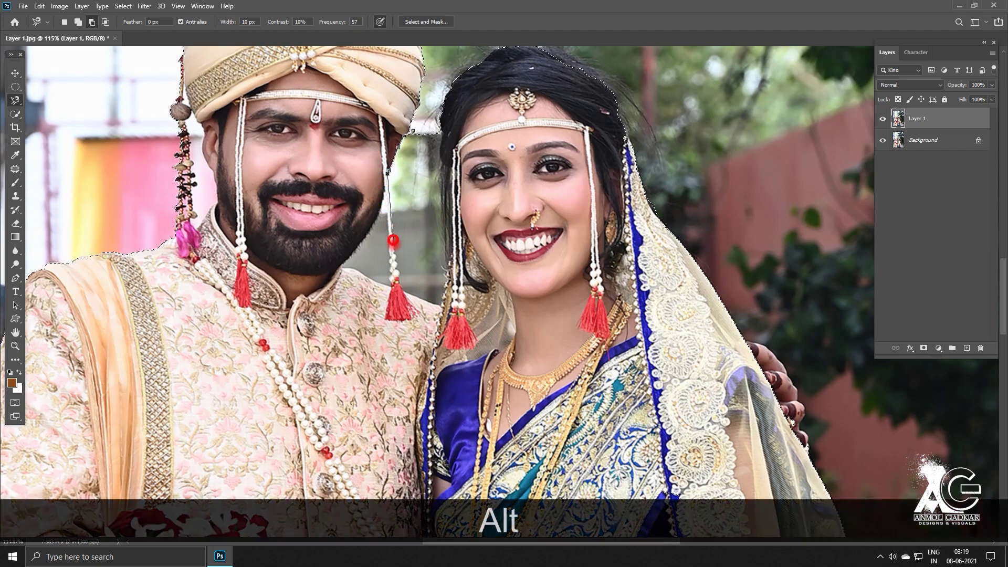
drag(401, 271, 400, 185)
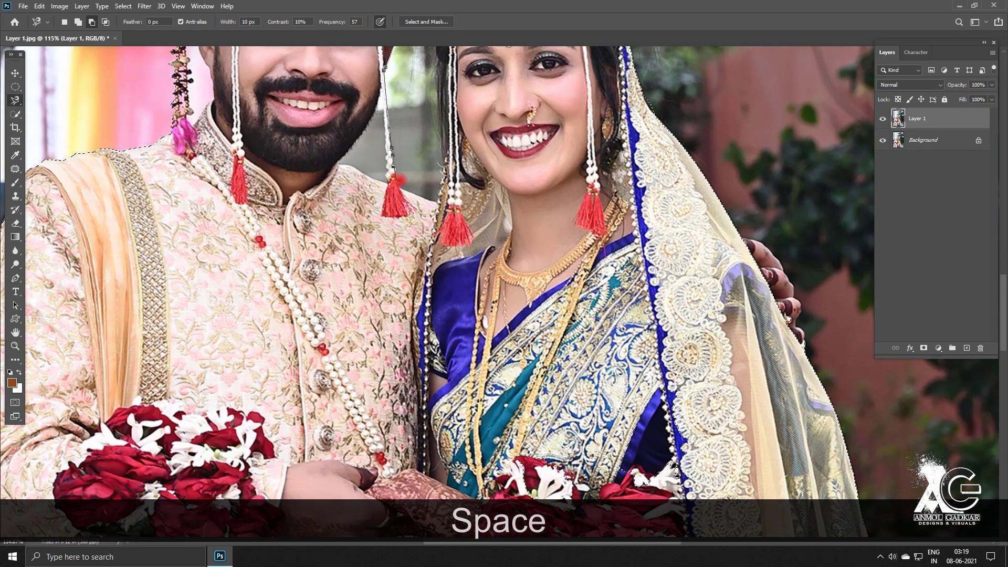
alt+click(399, 186)
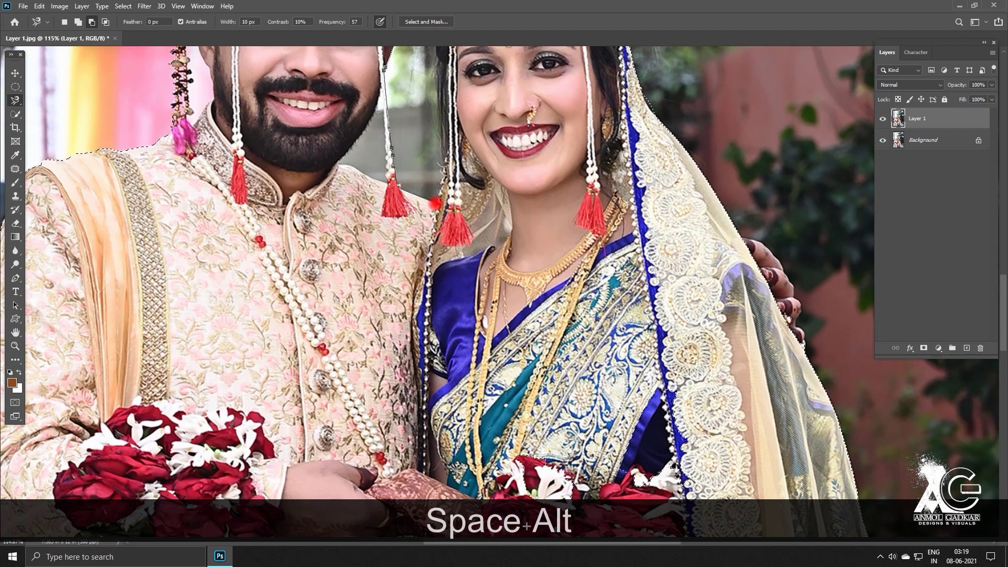
alt+click(435, 201)
alt+click(439, 181)
drag(438, 153, 425, 302)
alt+click(422, 239)
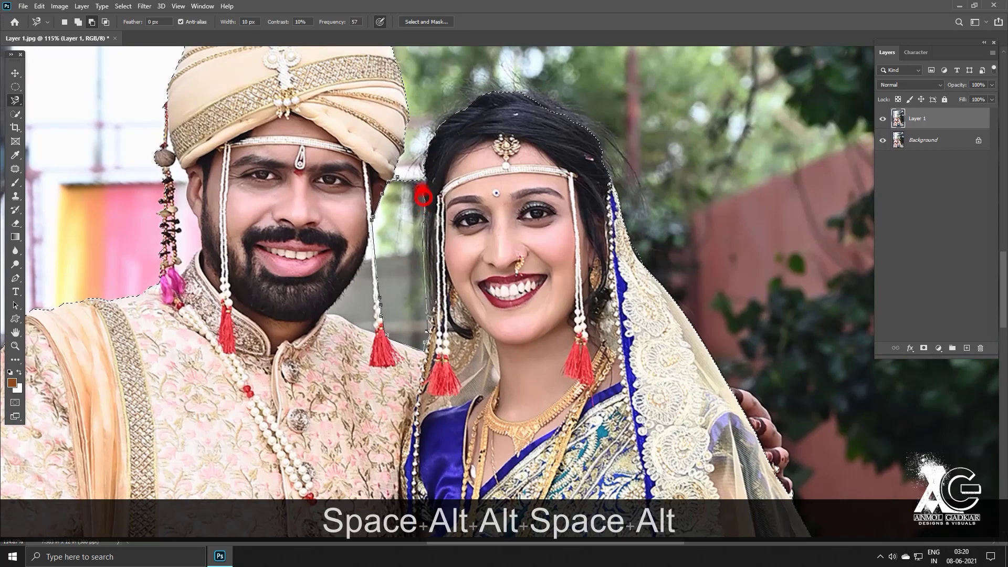
key(Return)
Add a loose outline around the top of the bride's hair to the selection, including the flyaway strands
drag(419, 169, 366, 215)
shift+click(371, 196)
alt+click(379, 170)
alt+click(416, 140)
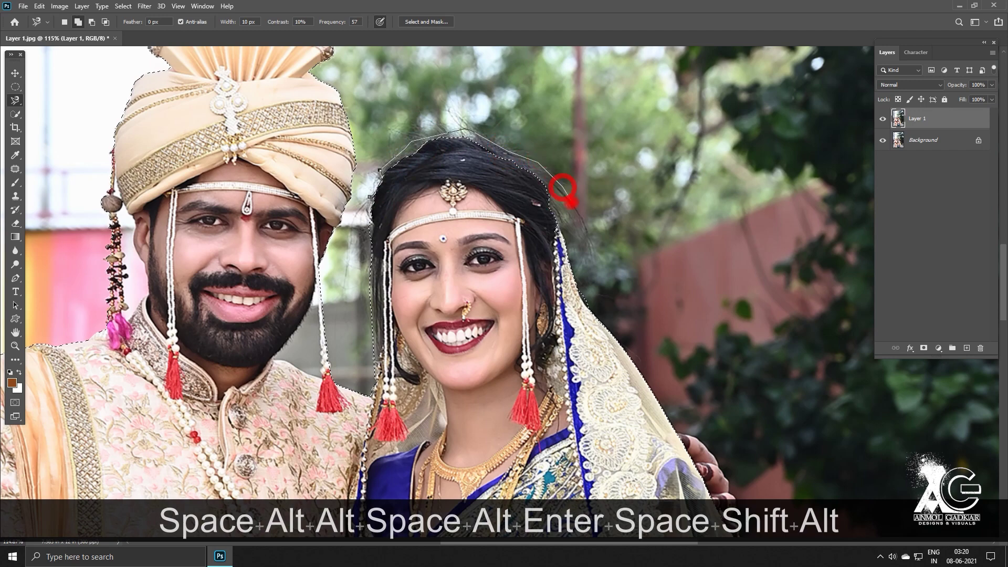
key(Return)
Add the top edge of the bride's veil to the selection and subtract the background sliver just below it
drag(490, 232, 401, 169)
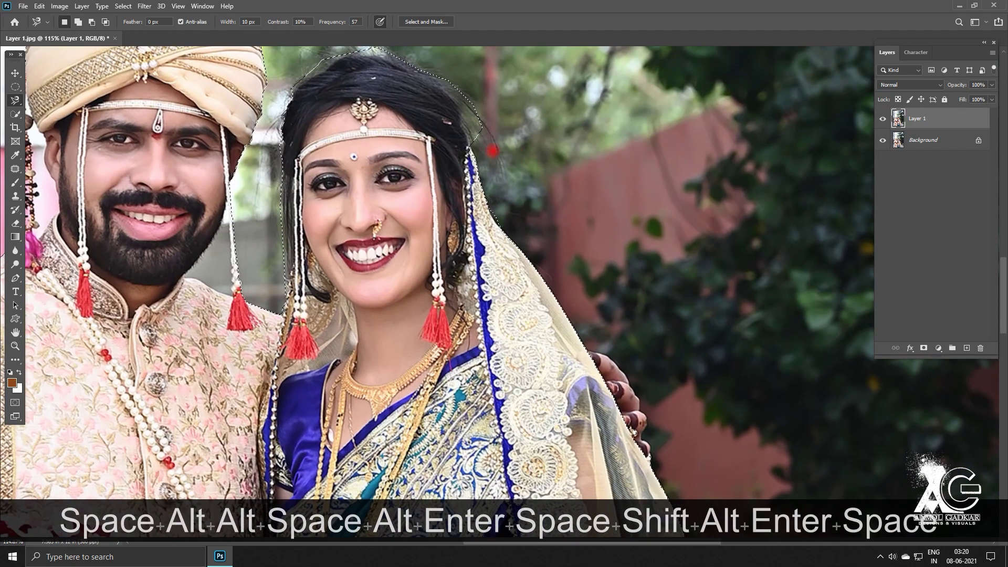
alt+shift+click(472, 150)
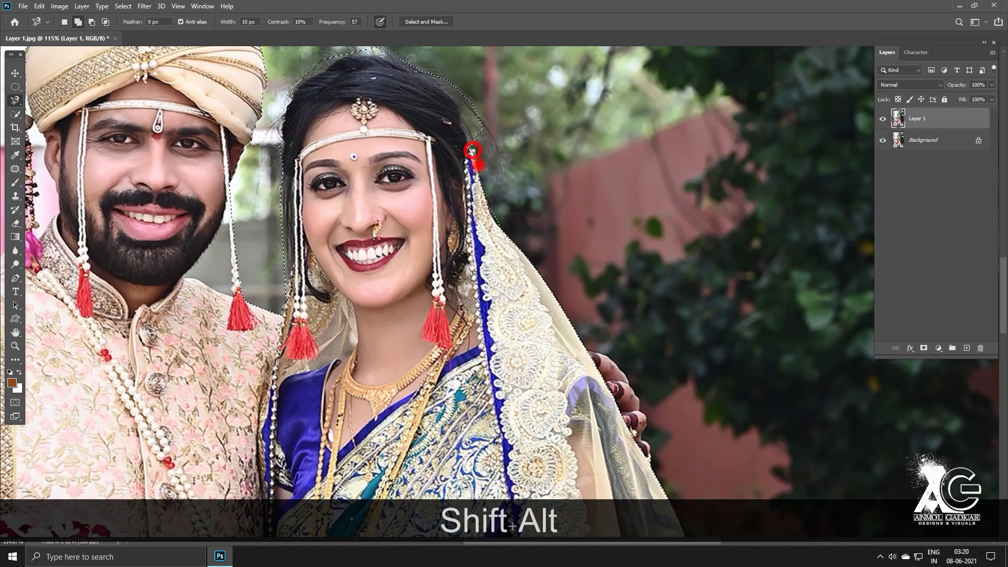
key(shift+alt+Return)
alt+click(489, 206)
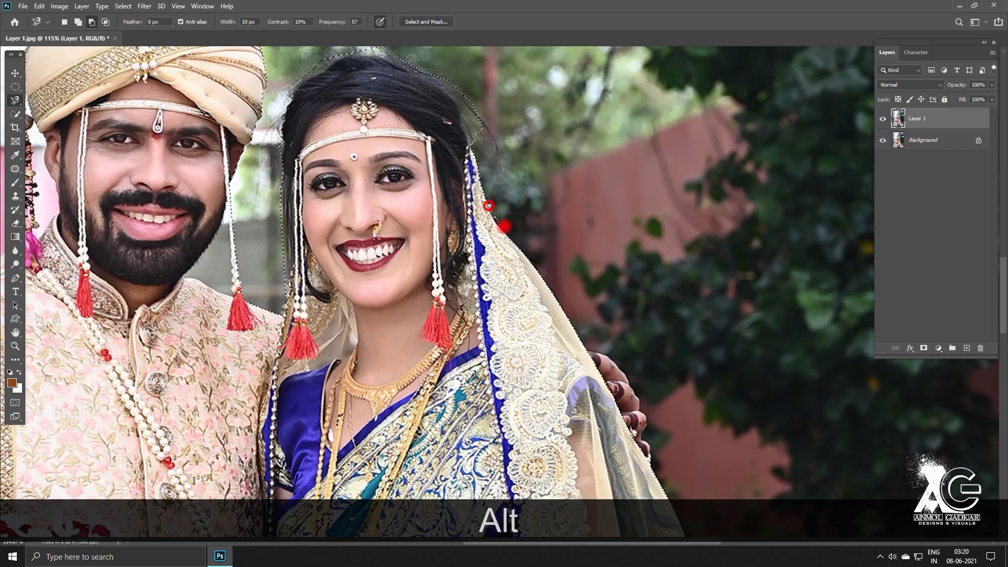
key(Return)
Add the edge of the groom's fingers resting on the bride's veil to the selection
drag(569, 295, 561, 221)
shift+click(576, 276)
drag(604, 283, 532, 186)
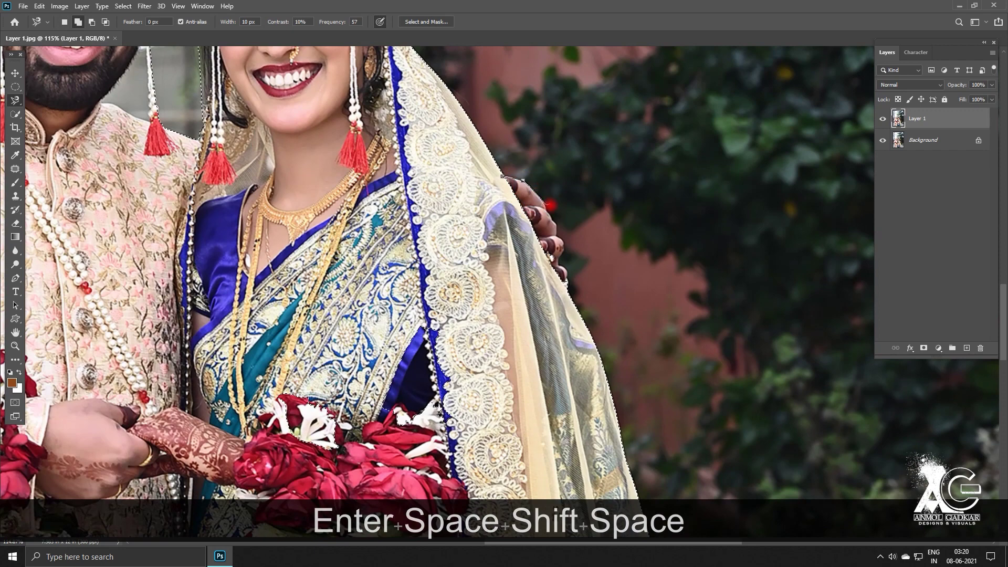
key(alt)
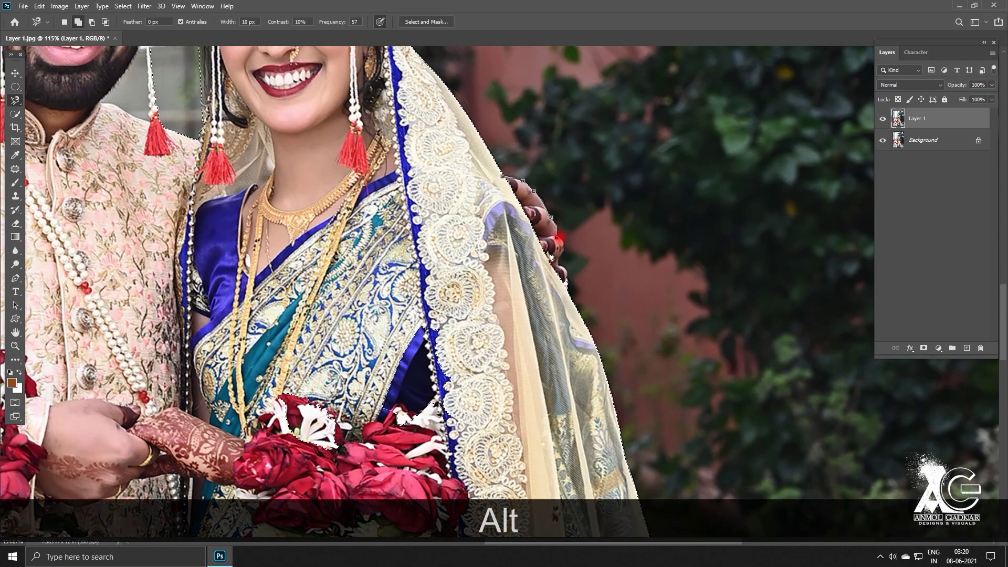
key(BackSpace)
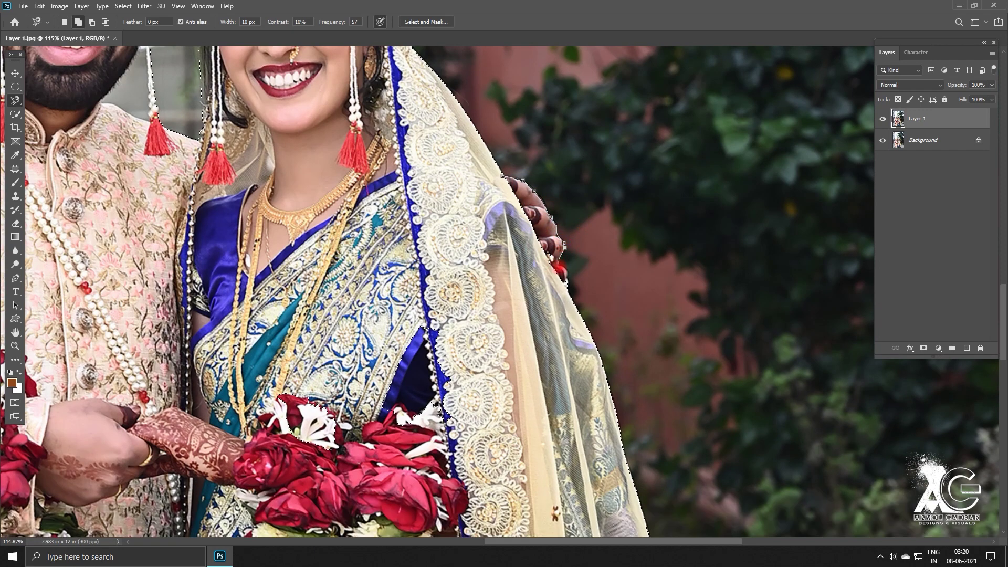
key(Return)
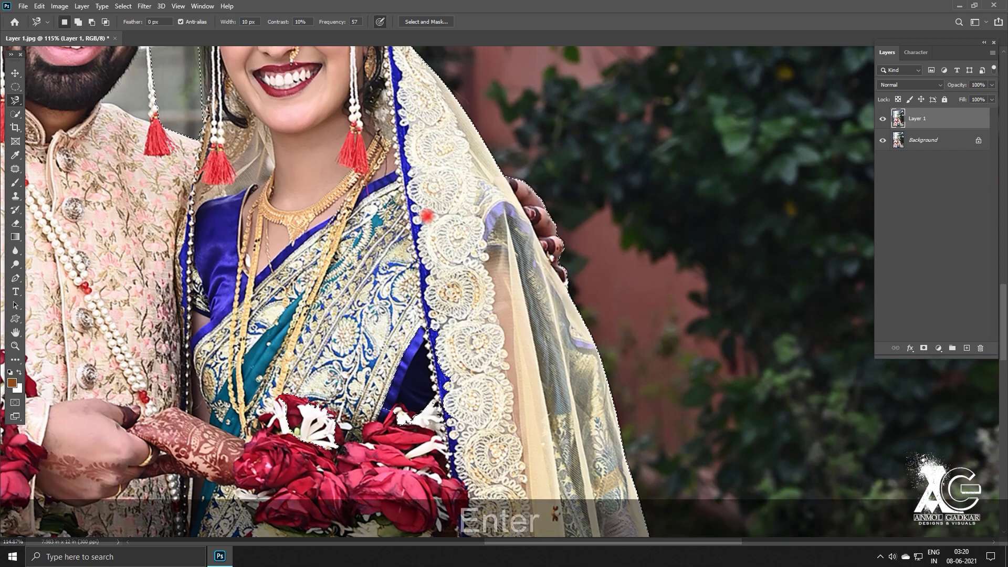
Feather the couple's selection with a radius of 2 pixels
key(ctrl+KP_0)
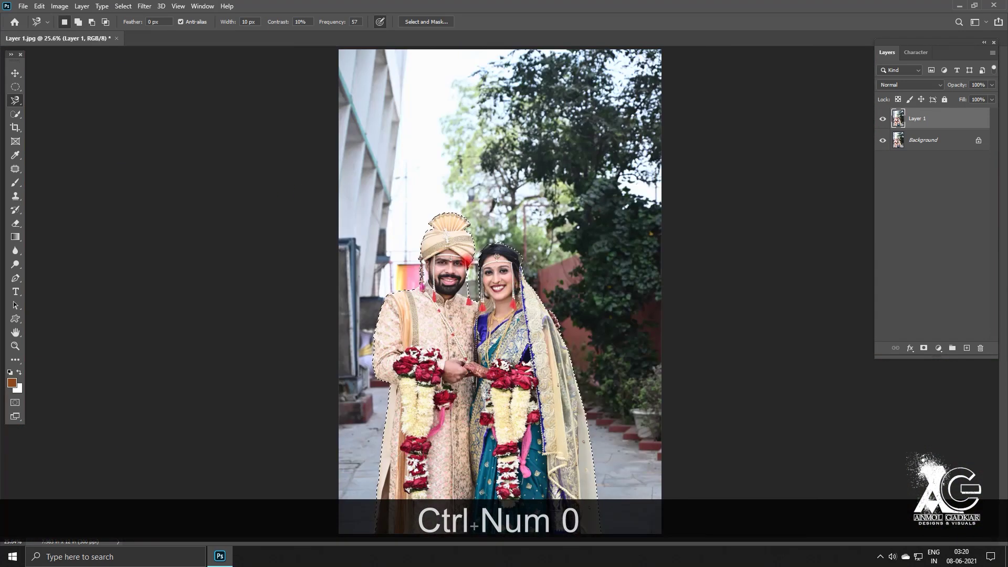
right_click(467, 254)
click(497, 278)
text(2)
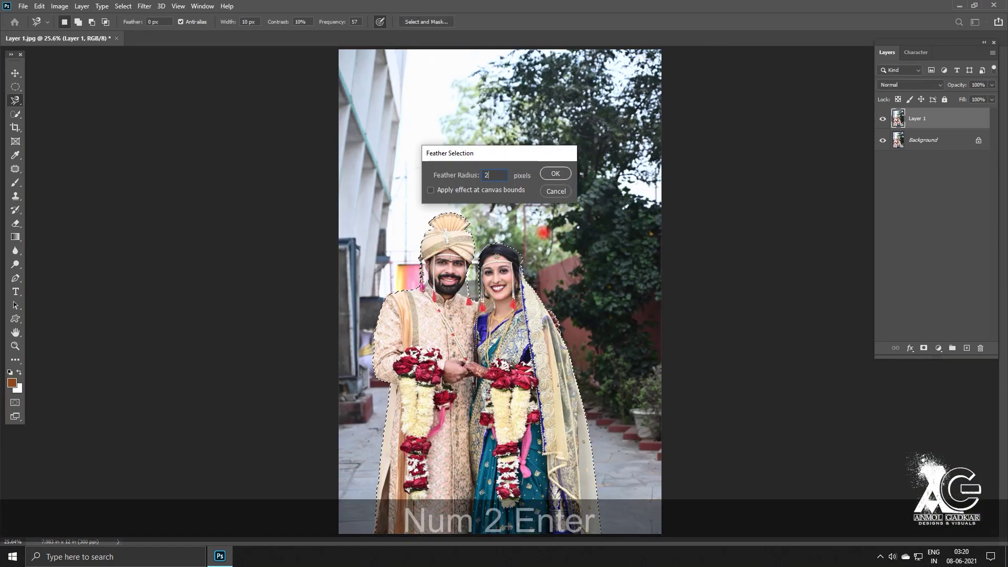
key(Return)
Mask Layer 1 with the couple's selection and hide the Background layer
click(924, 348)
click(882, 140)
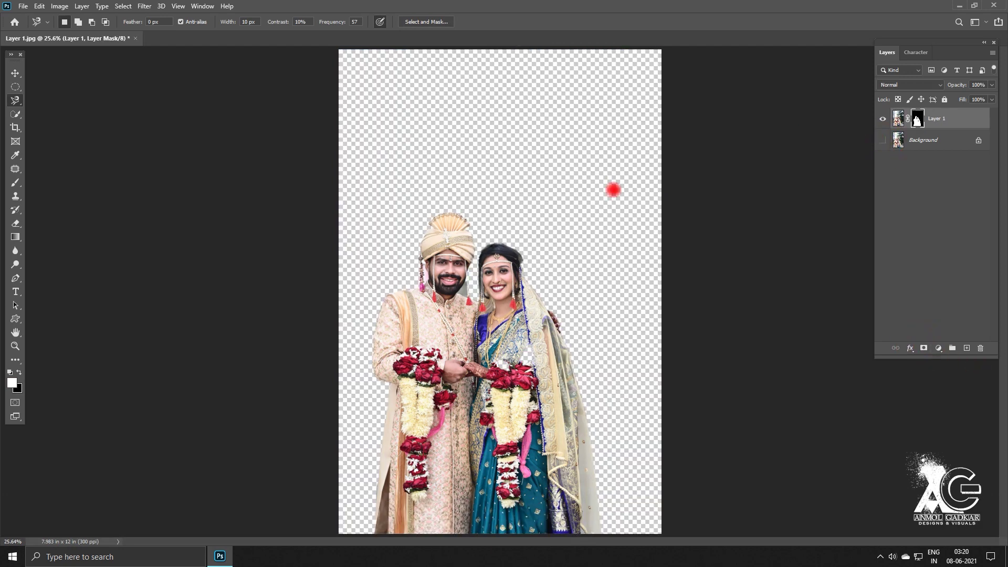
Widen the canvas to 18 inches, keeping the height at 12 inches and the anchor centred
scroll(211, 175, down, 1)
click(15, 72)
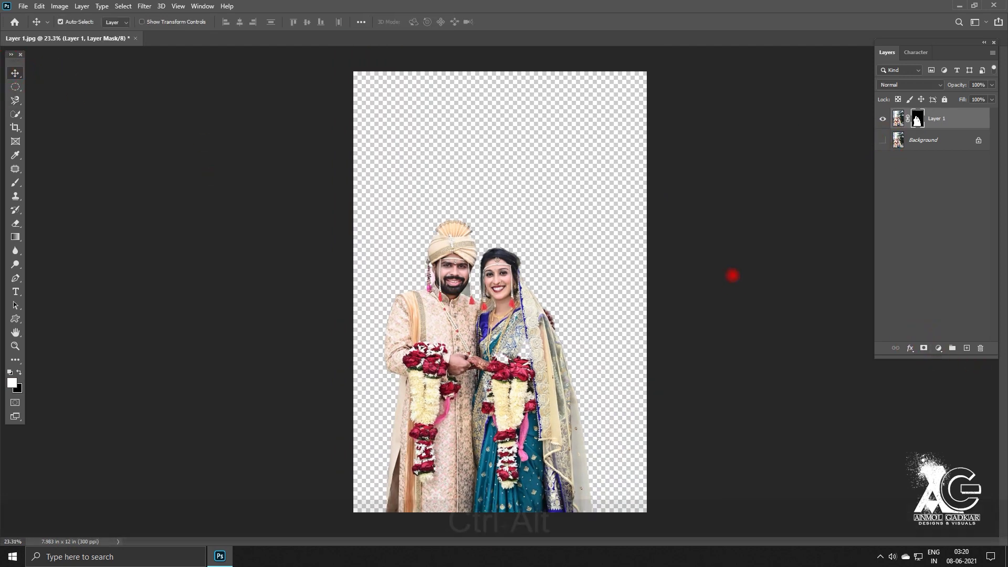
scroll(732, 275, down, 2)
key(ctrl+alt+c)
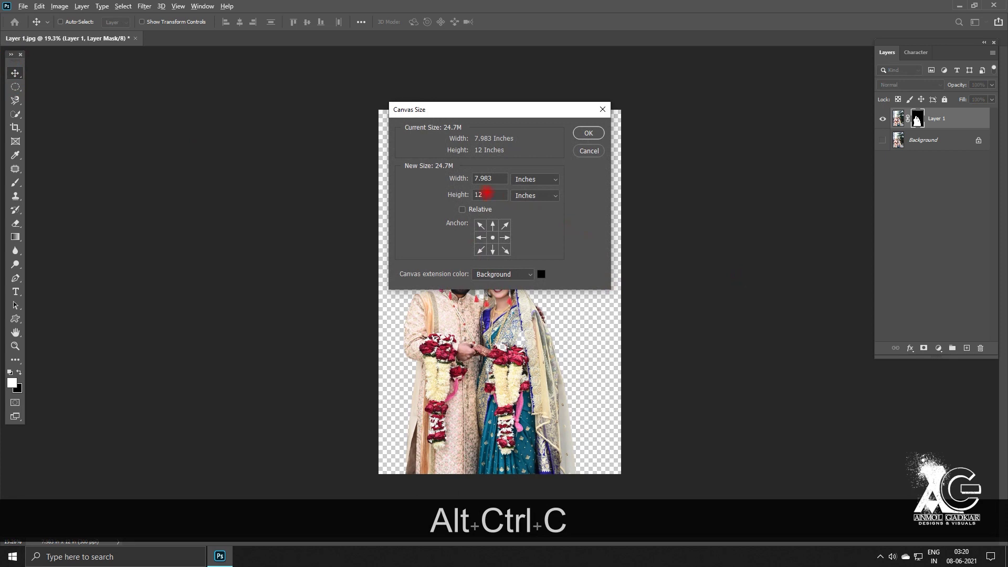
click(482, 192)
text(18)
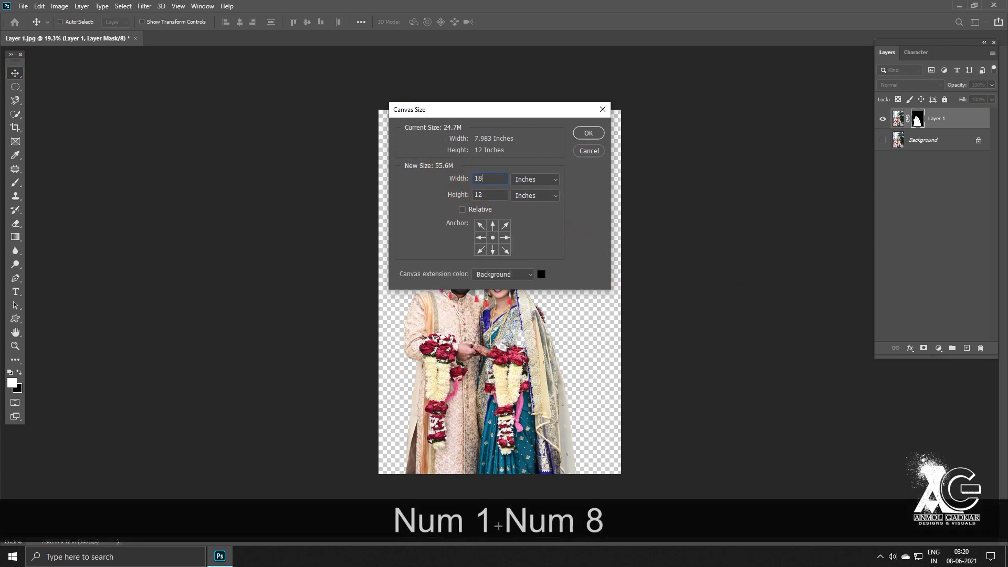
key(Return)
Enlarge the masked couple proportionally and place them left of the canvas centre, with their lower bodies running off the bottom edge
scroll(602, 214, down, 3)
key(ctrl+t)
scroll(590, 178, down, 1)
drag(583, 165, 663, 97)
drag(592, 225, 551, 230)
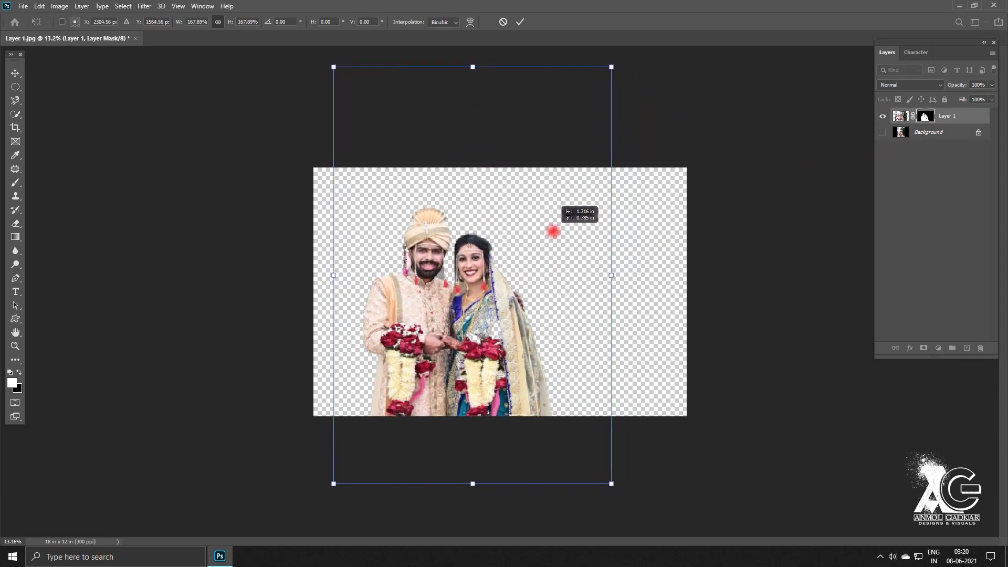
drag(616, 486, 626, 500)
drag(583, 401, 590, 401)
key(Return)
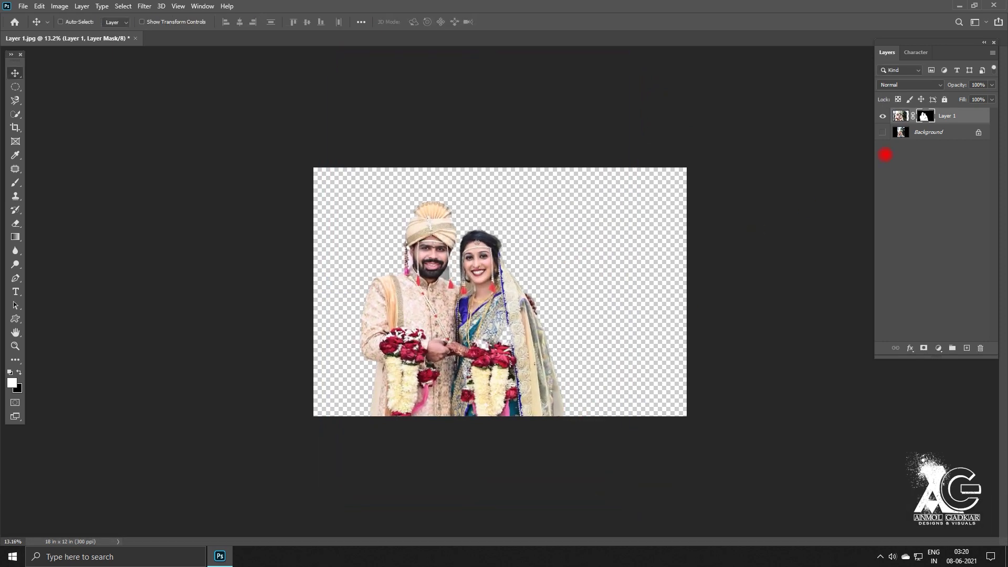
Set the Brush tool to 99% opacity and reduce its size to 400 pixels
scroll(474, 379, up, 2)
scroll(500, 293, up, 1)
key(b)
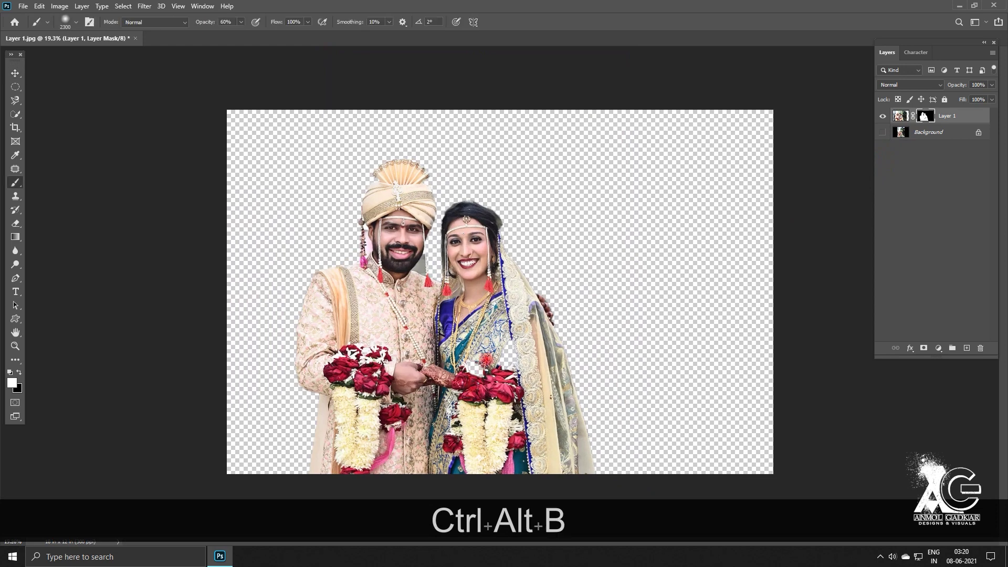
scroll(500, 293, up, 1)
key(9)
key(9)
key(9)
key(bracketleft)
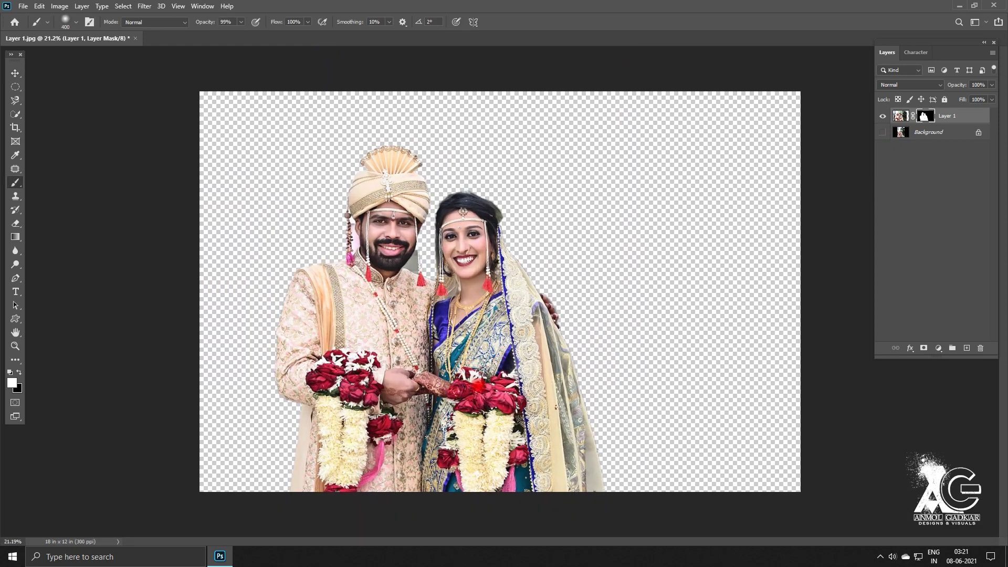
Save the document as a layered Photoshop file named Album Cover in the 5th folder, replacing the existing file
scroll(421, 405, down, 2)
key(v)
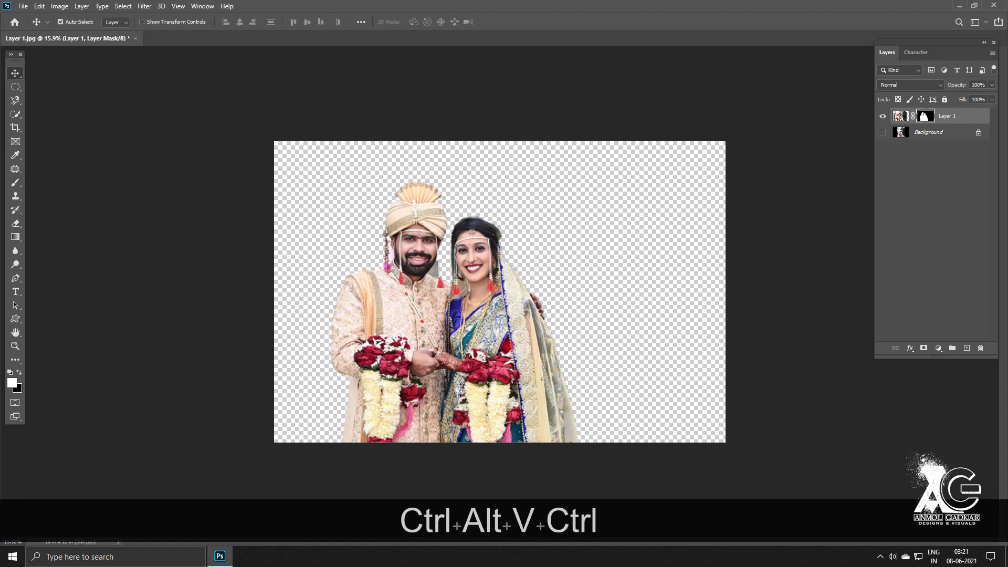
key(ctrl+shift+s)
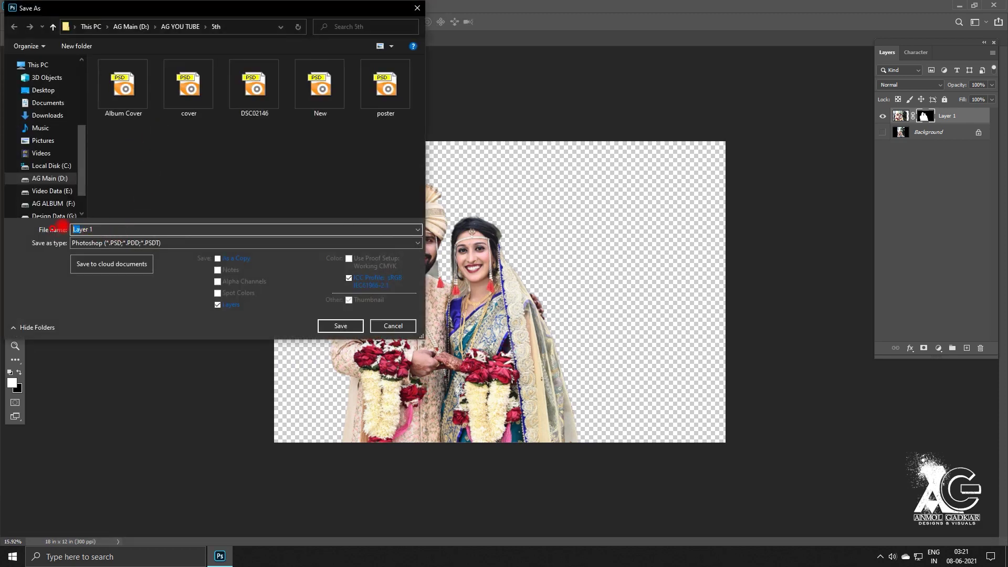
click(131, 100)
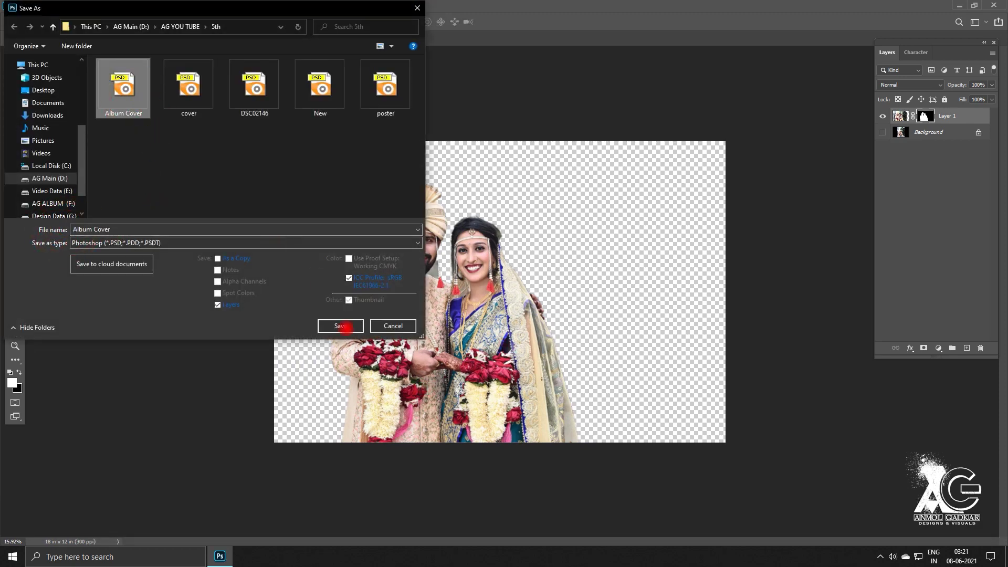
click(339, 325)
click(531, 278)
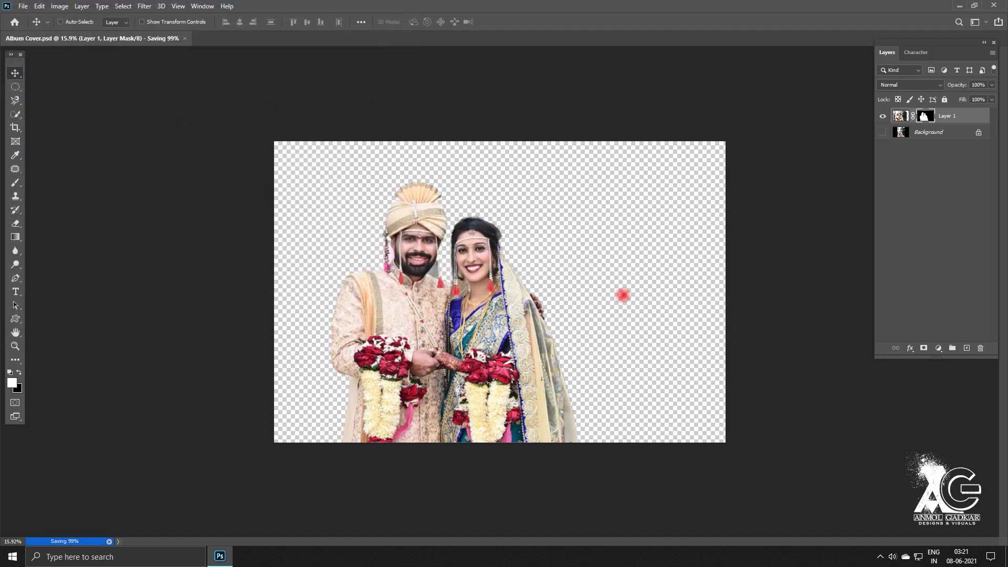
Switch to File Explorer and open the New Modefies folder in Editing Data > Backrounds on the Design Data (G:) drive
key(super+e)
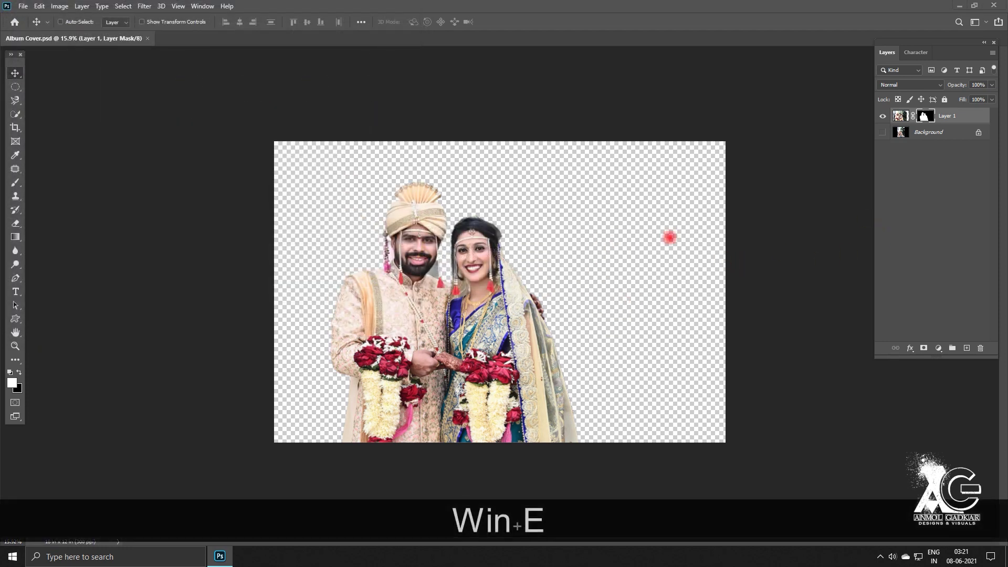
click(37, 207)
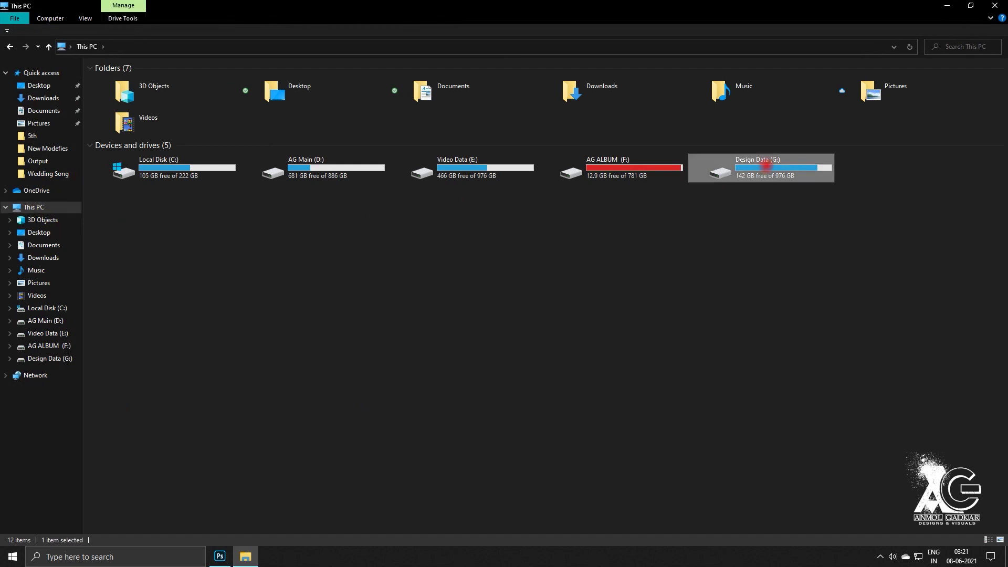
double_click(756, 167)
double_click(372, 121)
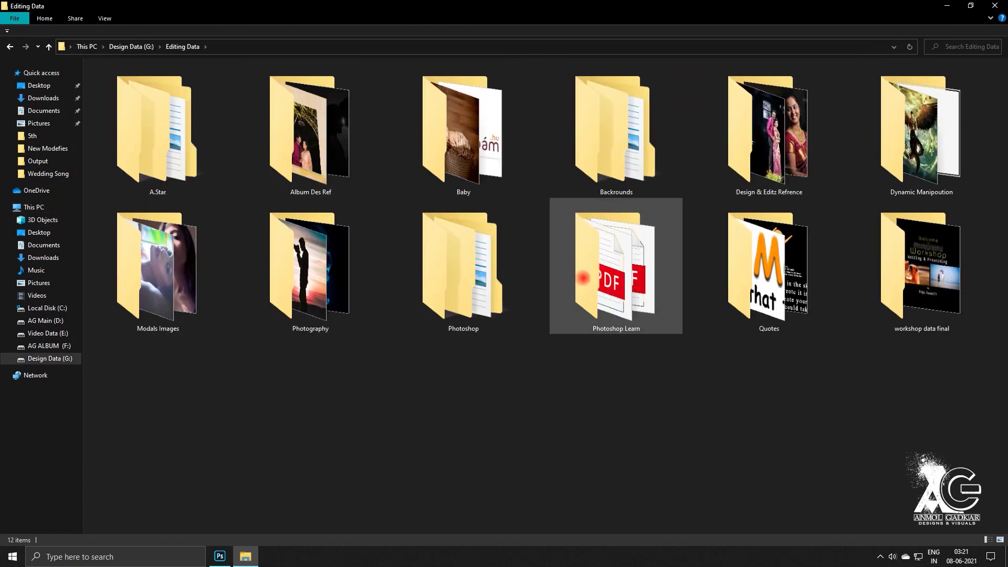
double_click(599, 135)
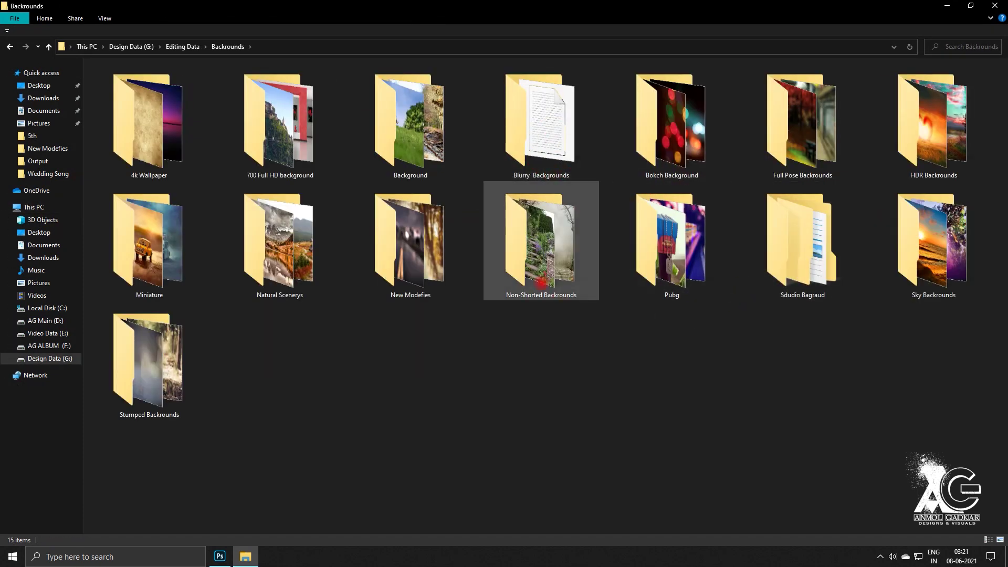
double_click(428, 255)
Preview the blurred forest image Gold at full size and close the preview
drag(1003, 199, 1004, 201)
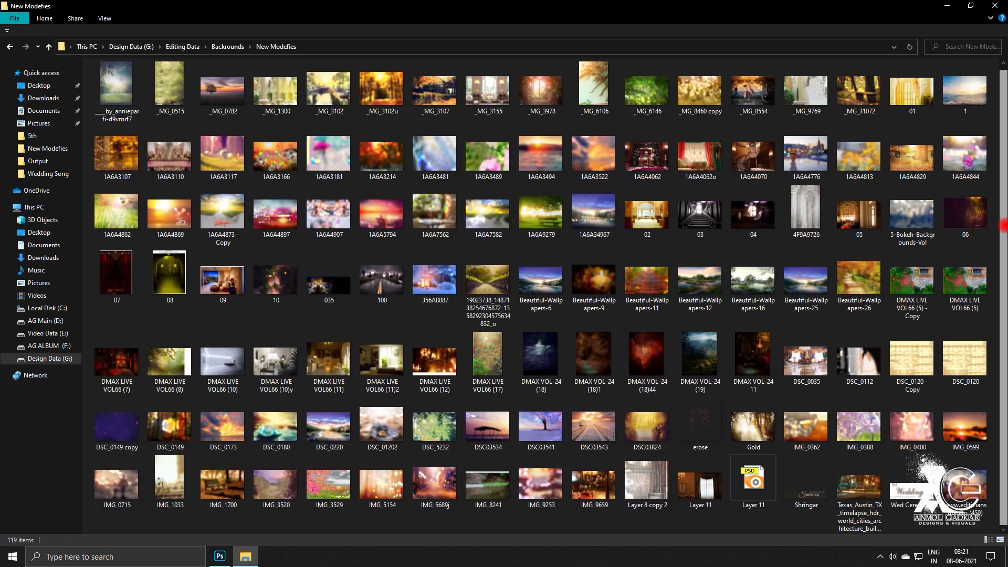
click(753, 426)
double_click(745, 437)
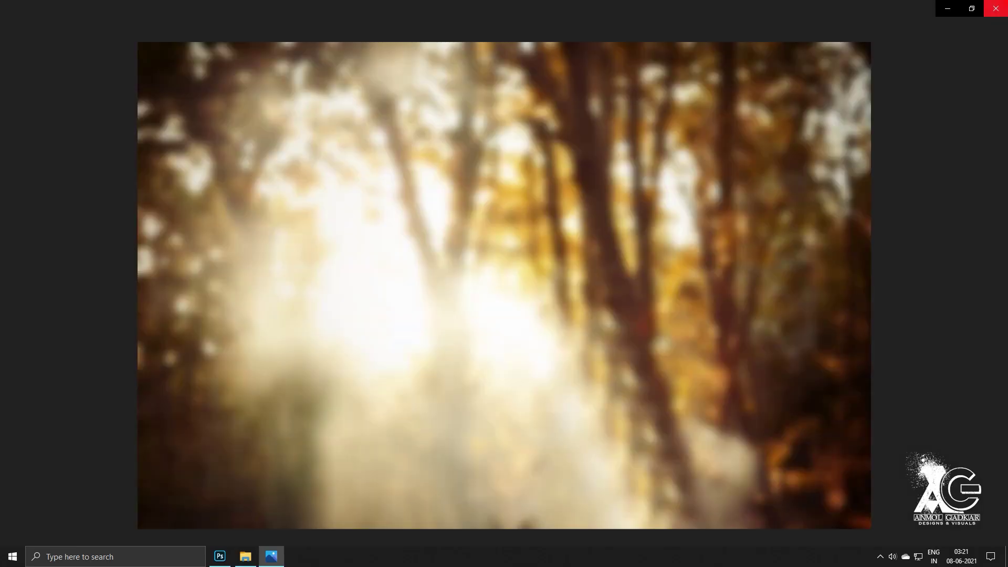
click(1003, 4)
Place the Gold image from File Explorer into the Album Cover document in Photoshop
drag(744, 402, 525, 326)
key(alt+Tab)
key(Return)
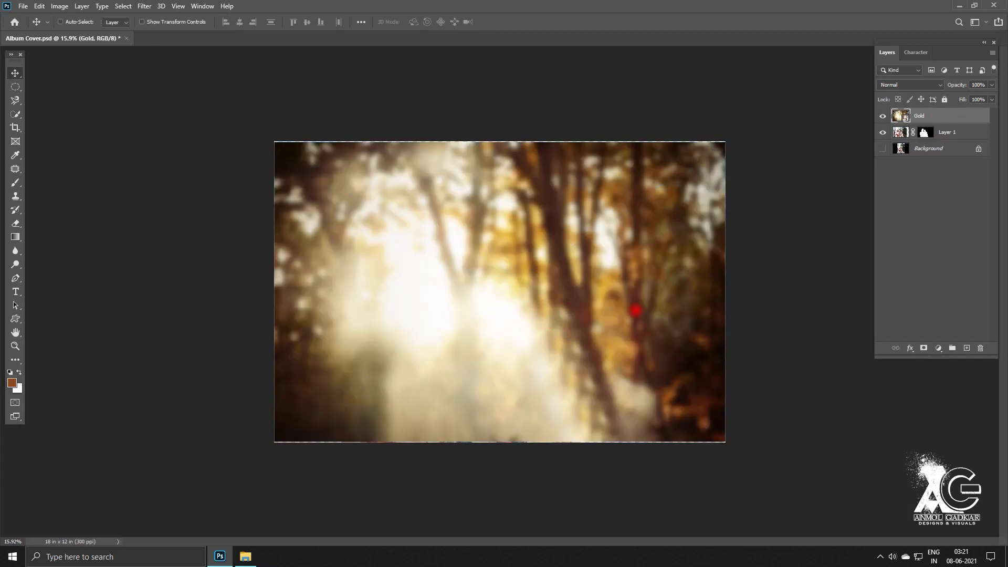
Enlarge the Gold layer slightly to fill the whole canvas and move it below the couple's layer
key(ctrl+t)
drag(725, 142, 728, 140)
double_click(414, 264)
scroll(475, 274, up, 1)
key(ctrl+[)
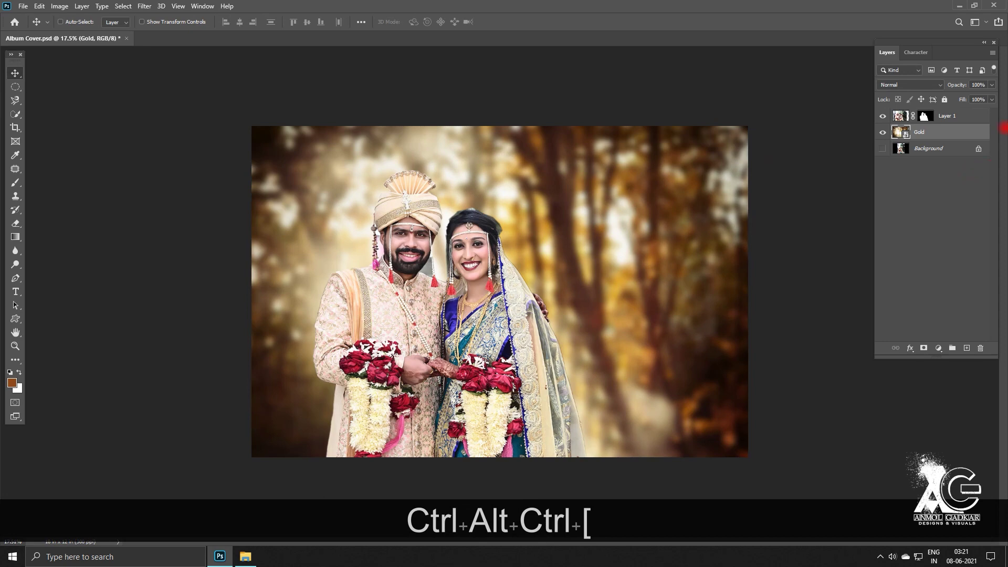
Scale the couple on Layer 1 to about 103% and shift them slightly lower against the background
right_click(477, 269)
click(484, 278)
scroll(478, 279, down, 4)
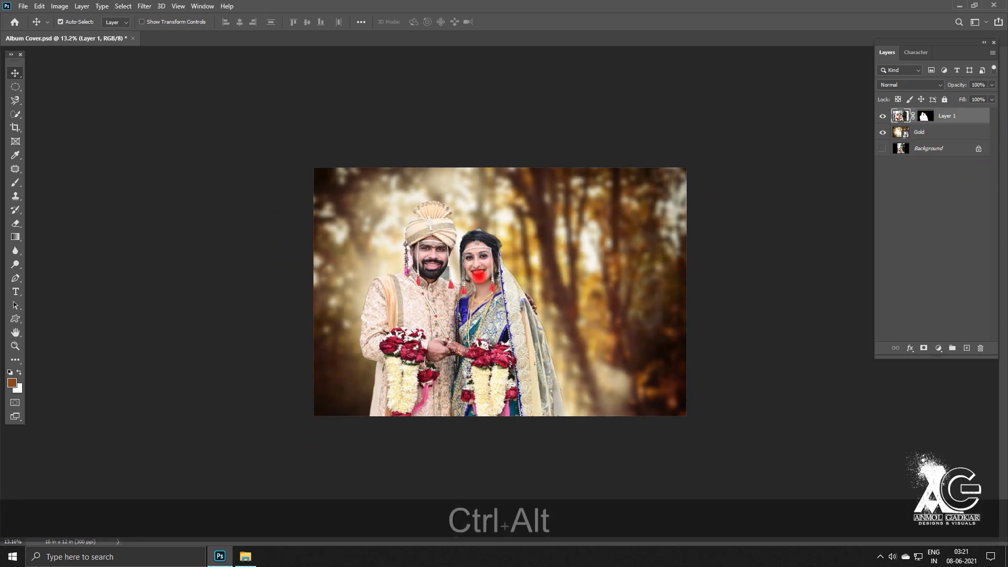
key(ctrl+t)
drag(618, 68, 622, 62)
drag(582, 172, 581, 178)
key(Return)
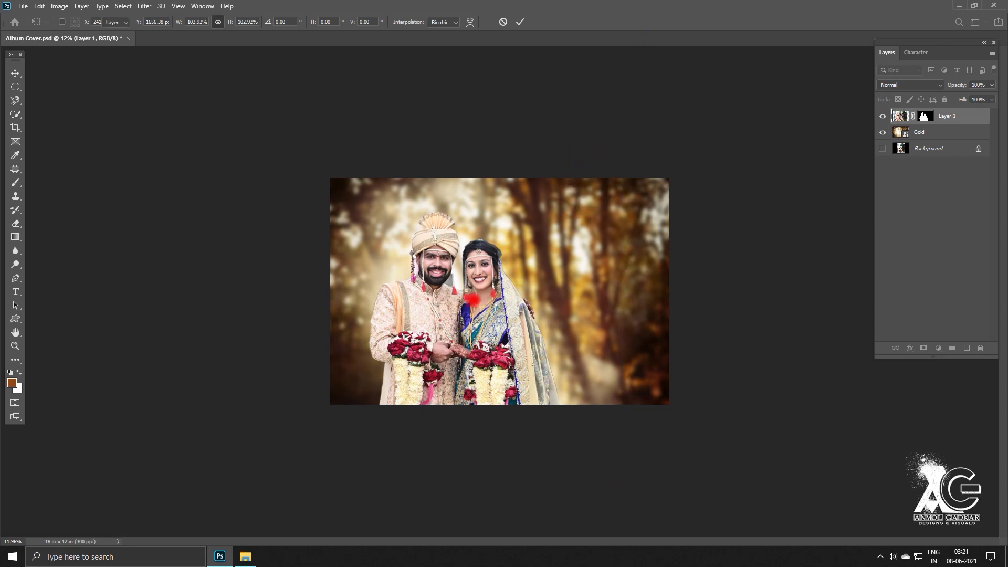
scroll(474, 300, up, 2)
drag(485, 297, 489, 298)
scroll(503, 266, up, 2)
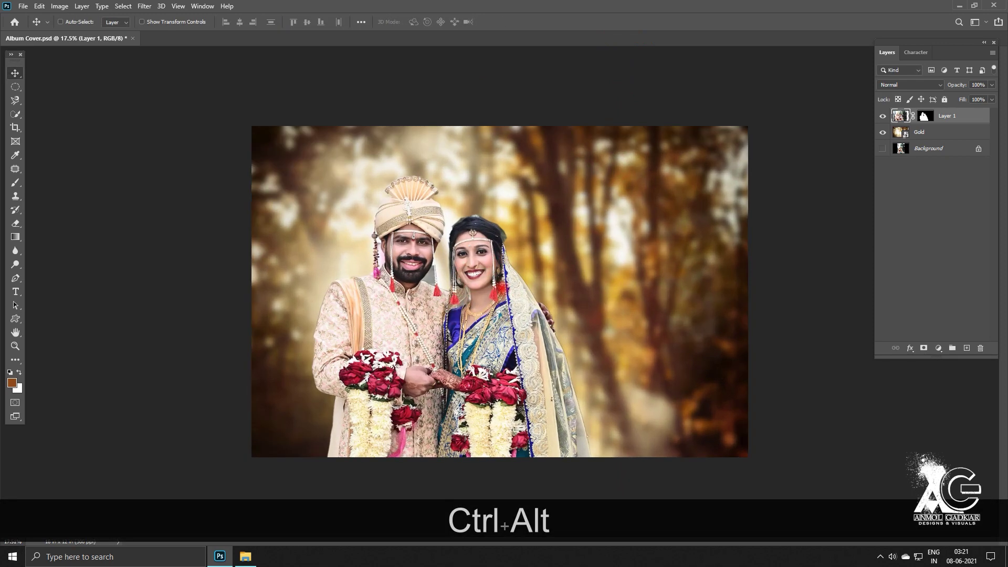
On Layer 1's mask, outline the leftover grey area between the groom's beard and the bead string beside it with the Magnetic Lasso
click(925, 116)
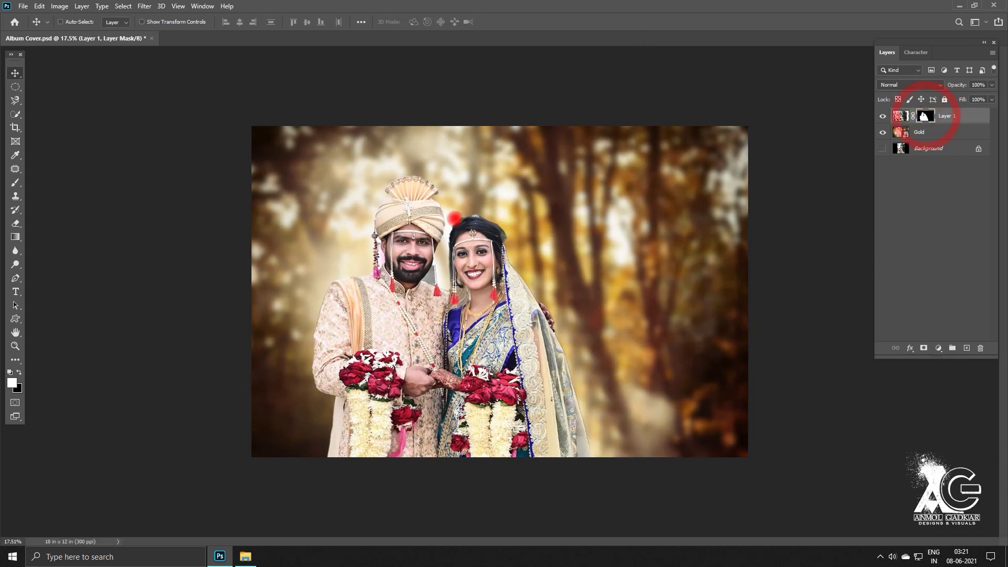
scroll(472, 252, up, 7)
key(Escape)
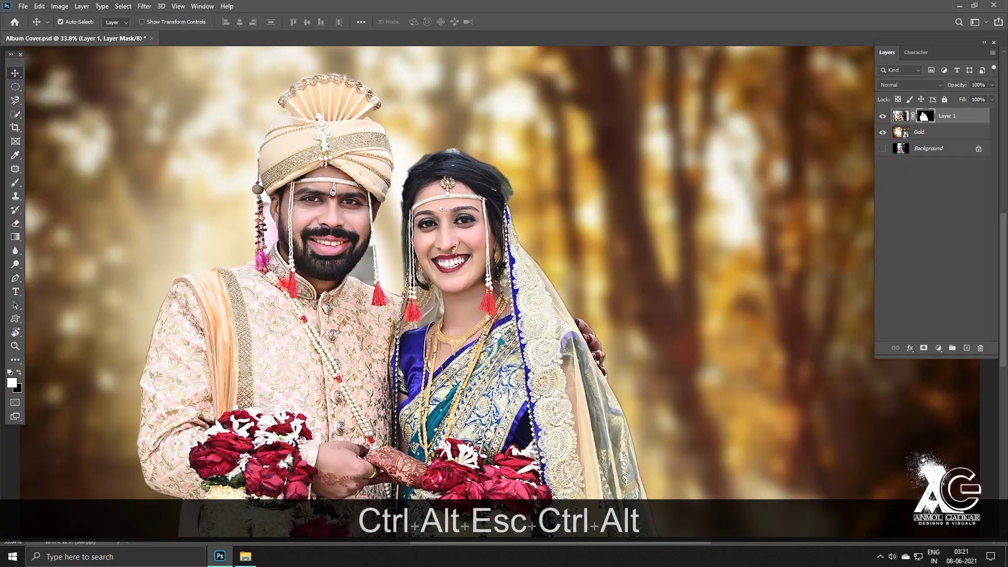
scroll(278, 287, up, 5)
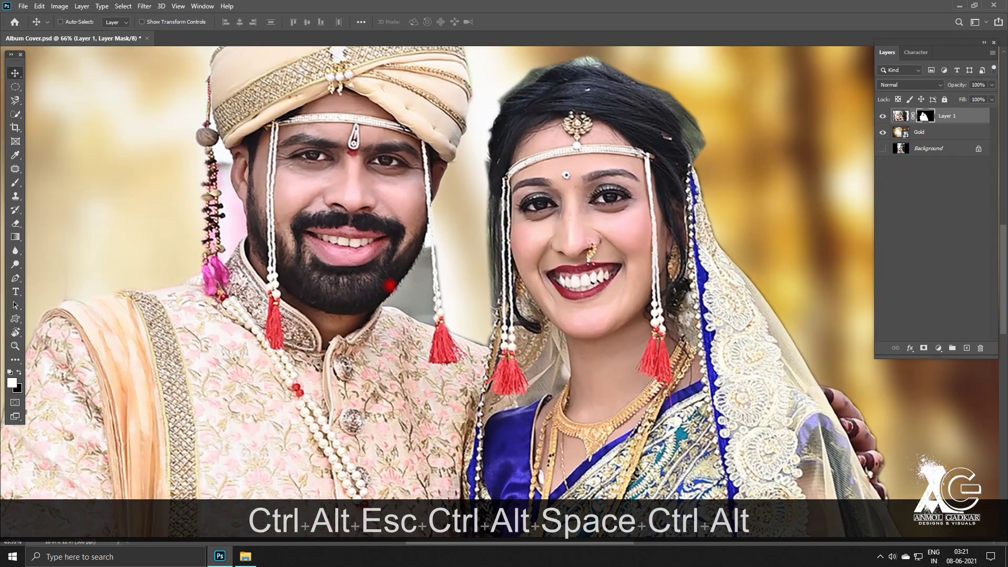
key(ctrl+alt+w)
key(l)
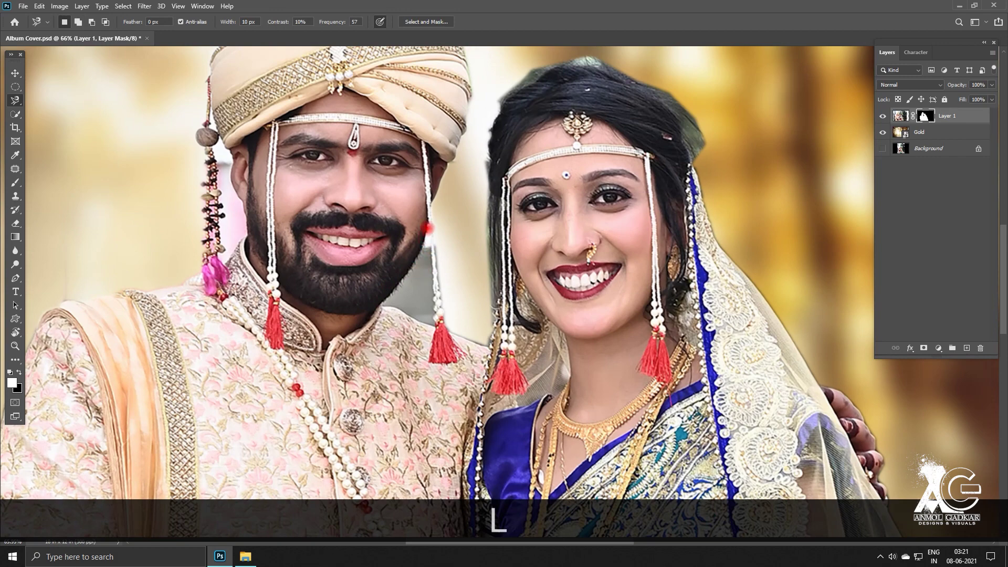
key(alt)
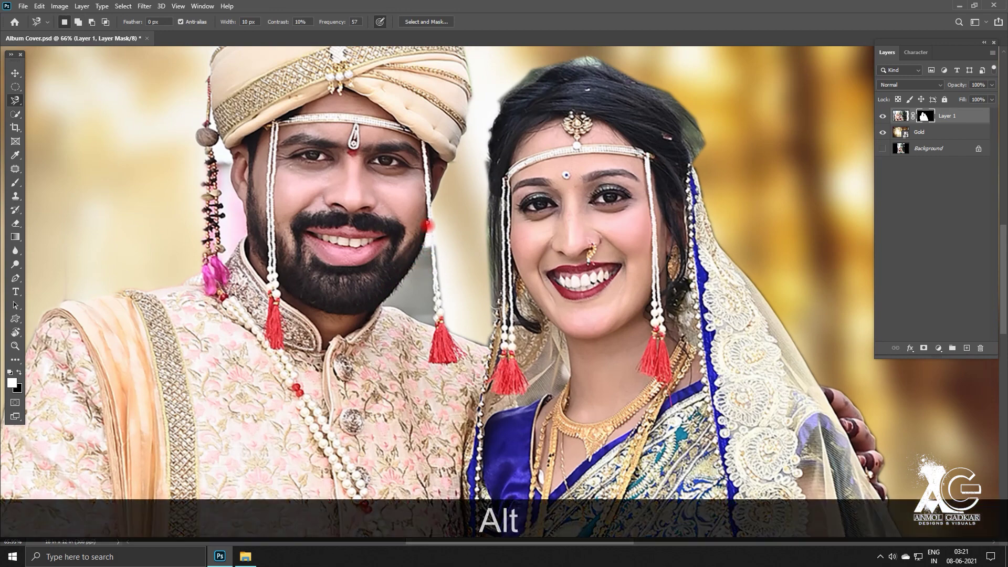
key(alt)
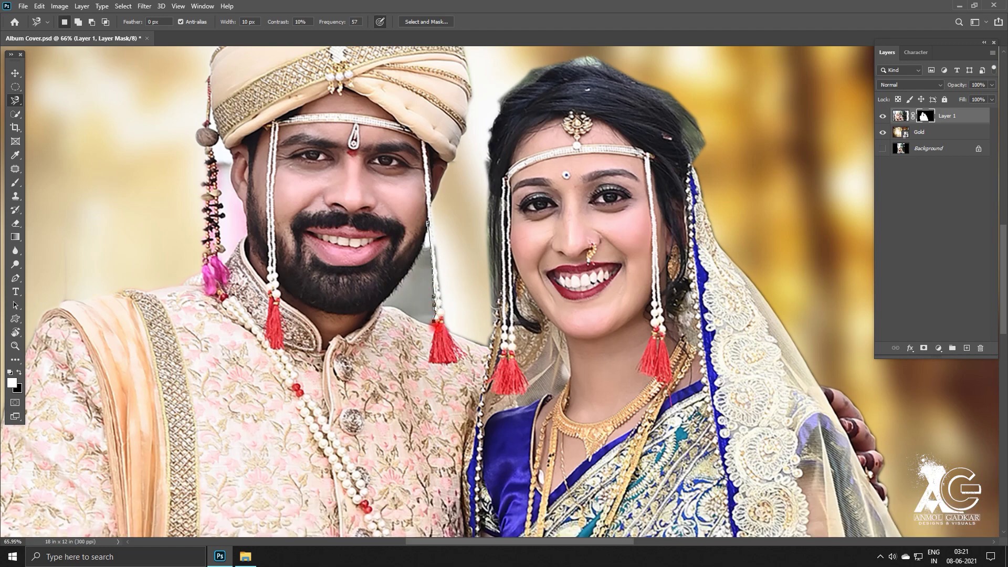
alt+click(381, 303)
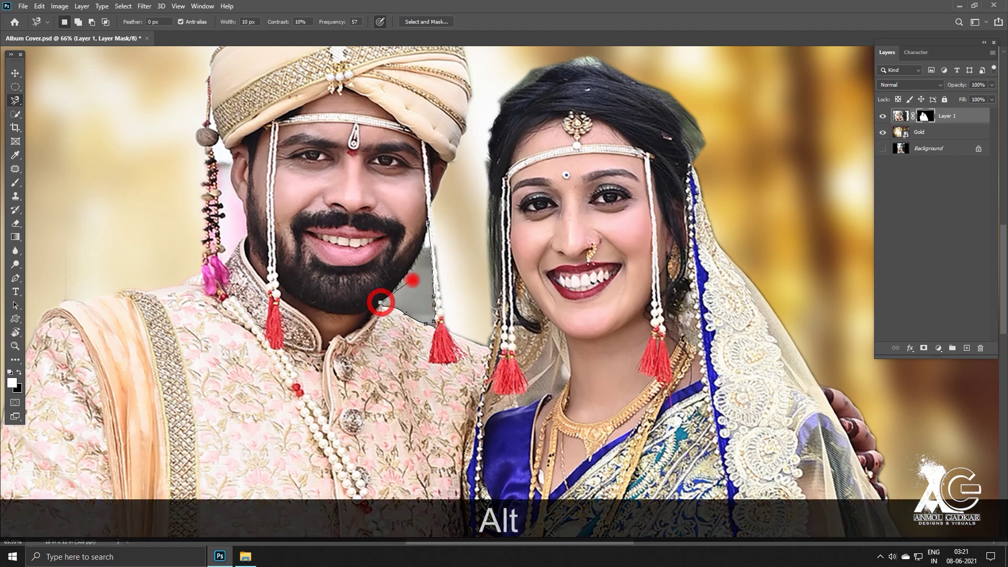
key(BackSpace)
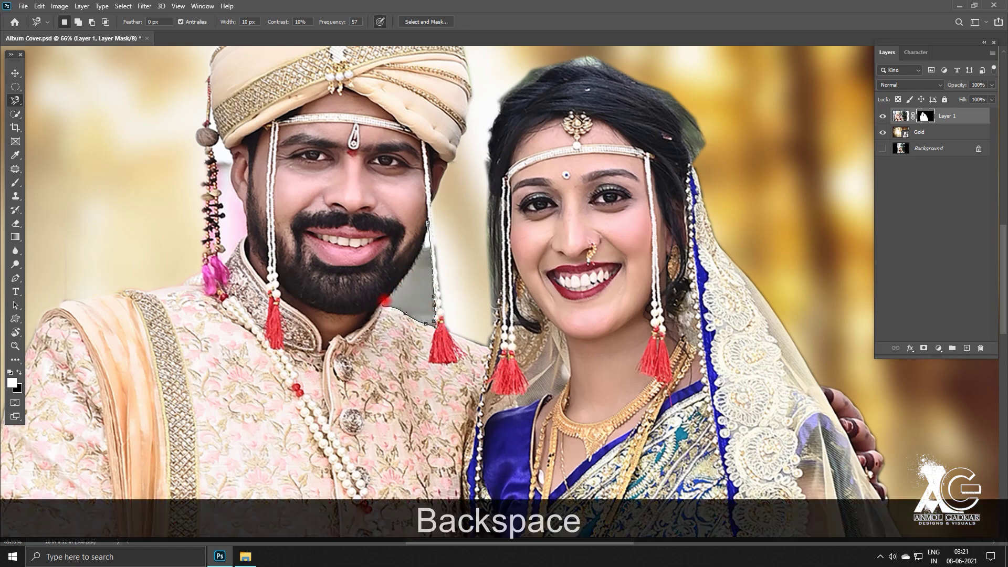
alt+click(389, 297)
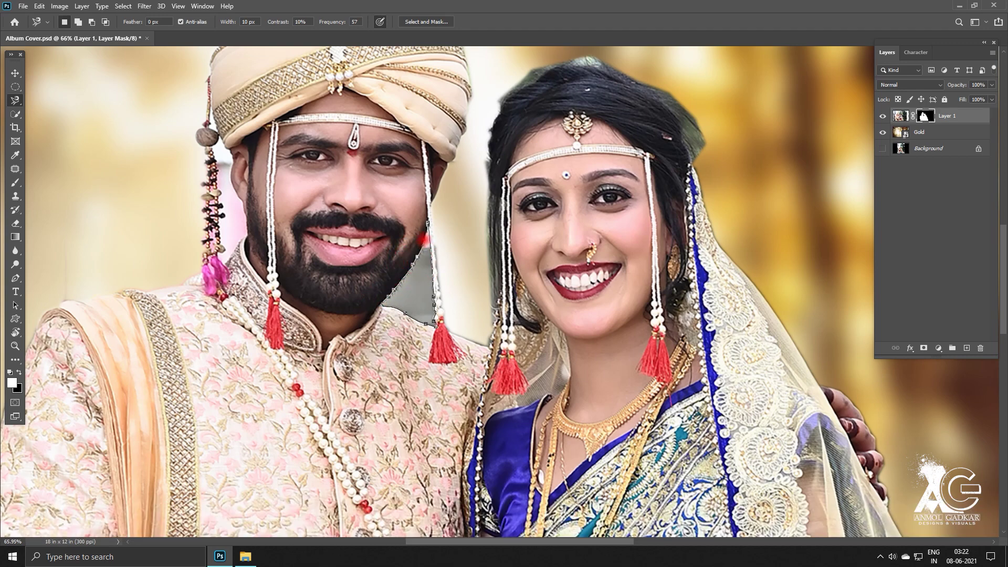
key(Return)
Add the leftover pink area between the groom's ear and the beaded turban tassel to the selection, and feather the selection
key(shift)
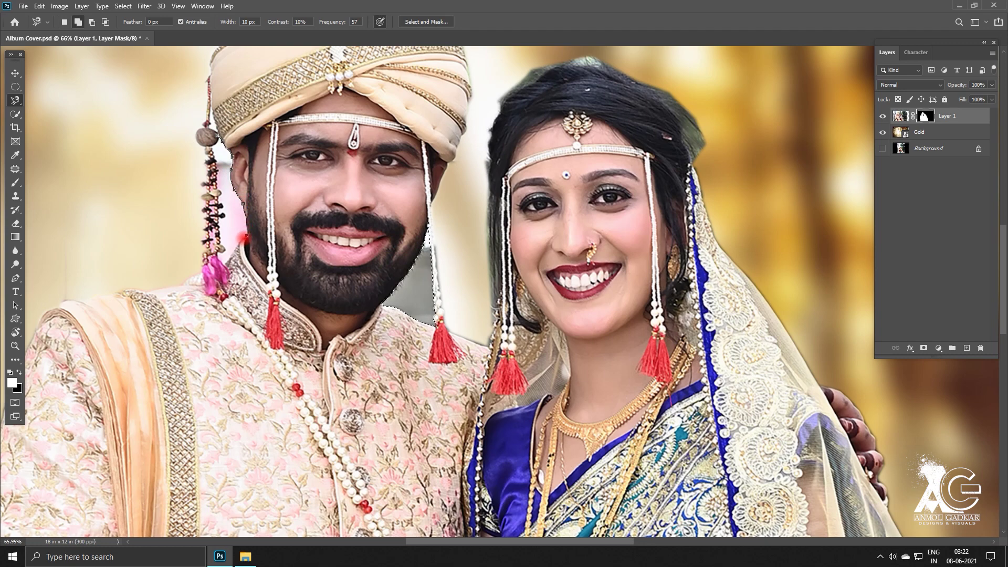
key(alt+BackSpace)
key(alt)
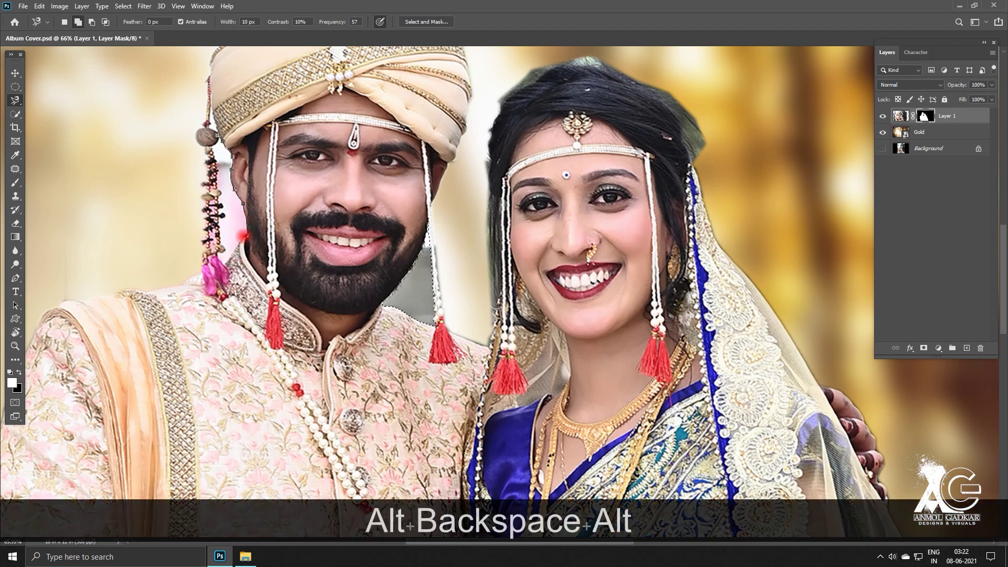
click(232, 252)
click(220, 261)
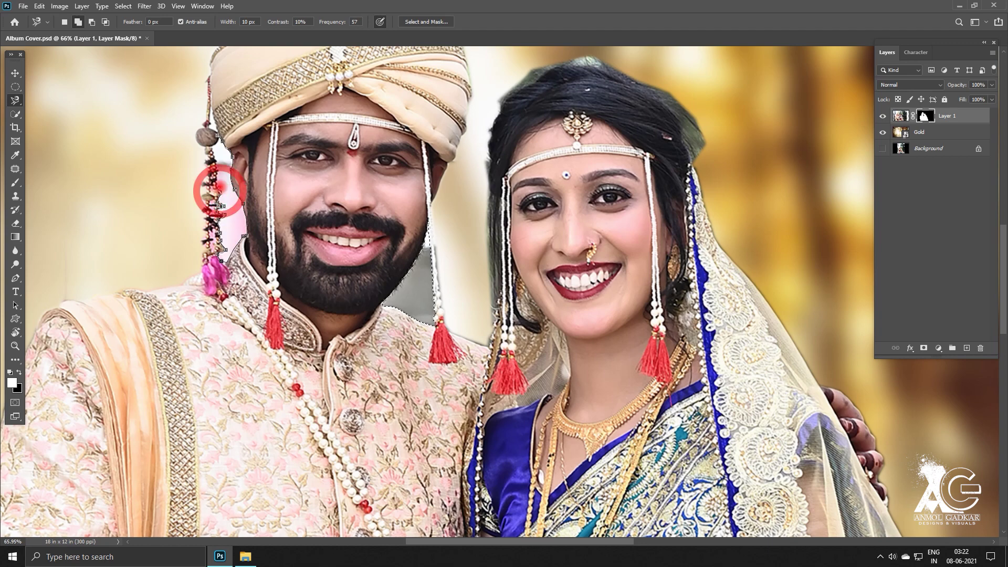
key(Return)
right_click(218, 143)
click(247, 170)
key(Return)
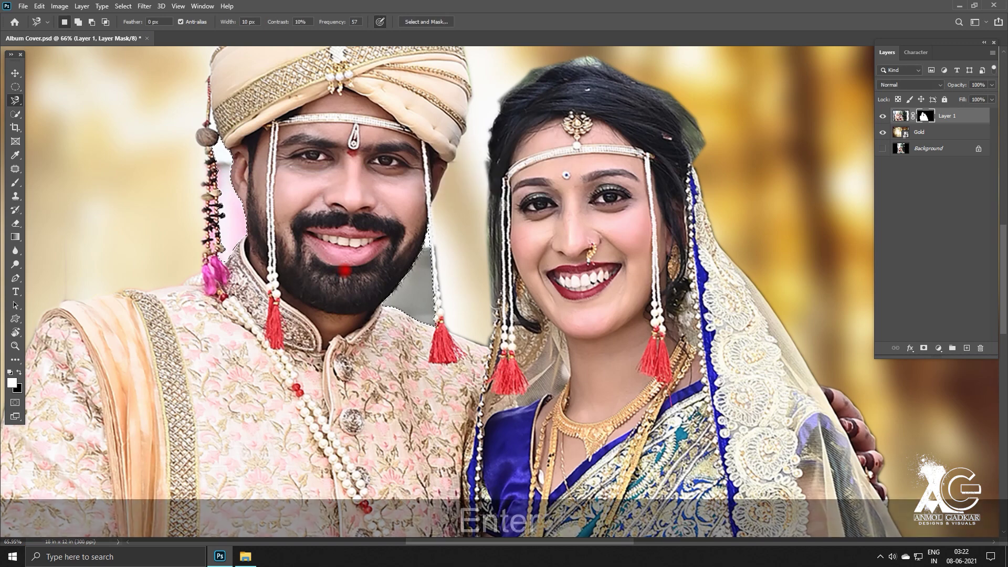
Paint black on Layer 1's mask inside both selected areas to hide the old background, and clear the selection
key(b)
key(x)
drag(241, 22, 293, 44)
mouse_move(433, 299)
mouse_down()
mouse_move(396, 234)
mouse_move(370, 349)
mouse_up()
mouse_move(210, 144)
mouse_down()
mouse_move(224, 331)
mouse_move(331, 404)
mouse_up()
key(ctrl+d)
key(v)
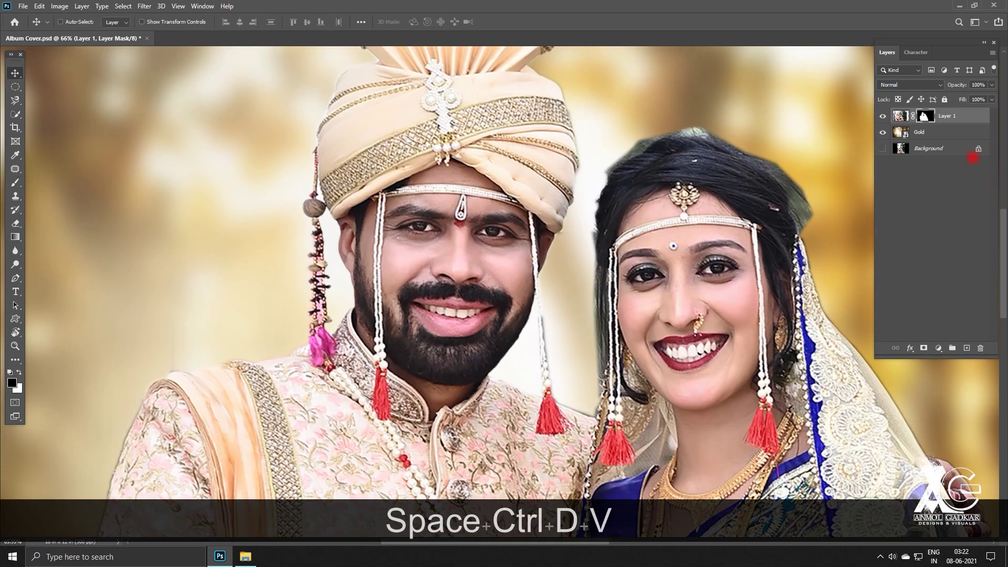
Start Select and Mask on Layer 1's mask and refine the edges of the groom's beaded turban tassel and bead string
key(ctrl+alt+r)
key(])
drag(338, 225, 340, 320)
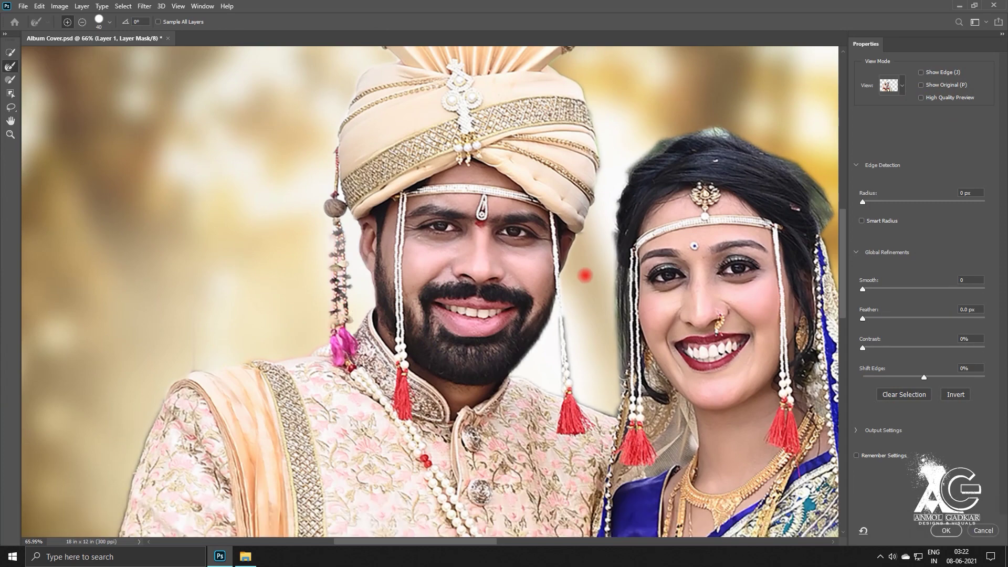
key(bracketleft)
drag(595, 321, 464, 314)
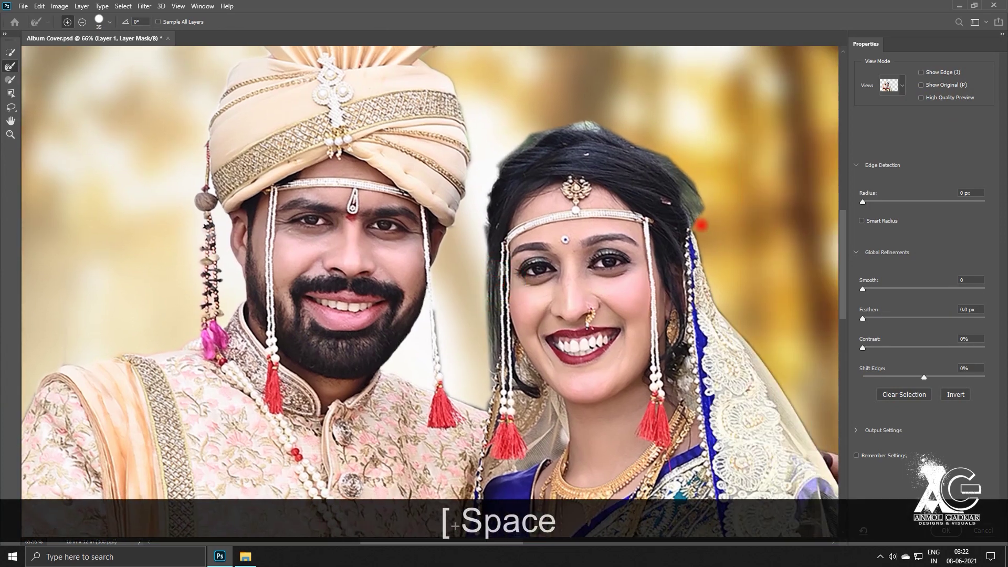
Refine the outer edge of the bride's hair with the Refine Edge Brush and apply the mask refinement
key(bracketright)
key(bracketright)
key(bracketright)
mouse_move(701, 222)
mouse_down()
mouse_move(676, 163)
mouse_move(640, 135)
mouse_up()
key(bracketleft)
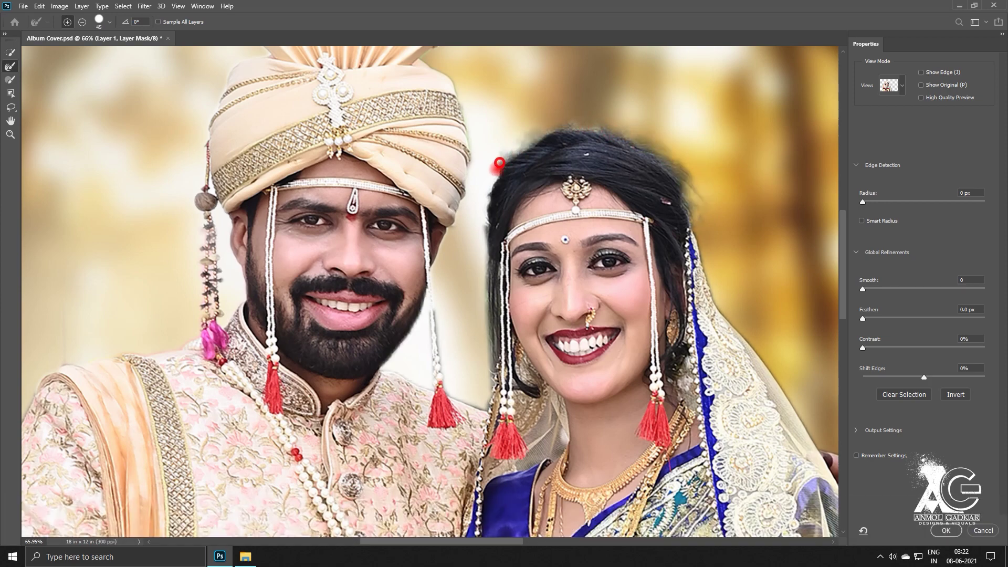
key(bracketleft)
key(bracketleft)
key(bracketleft)
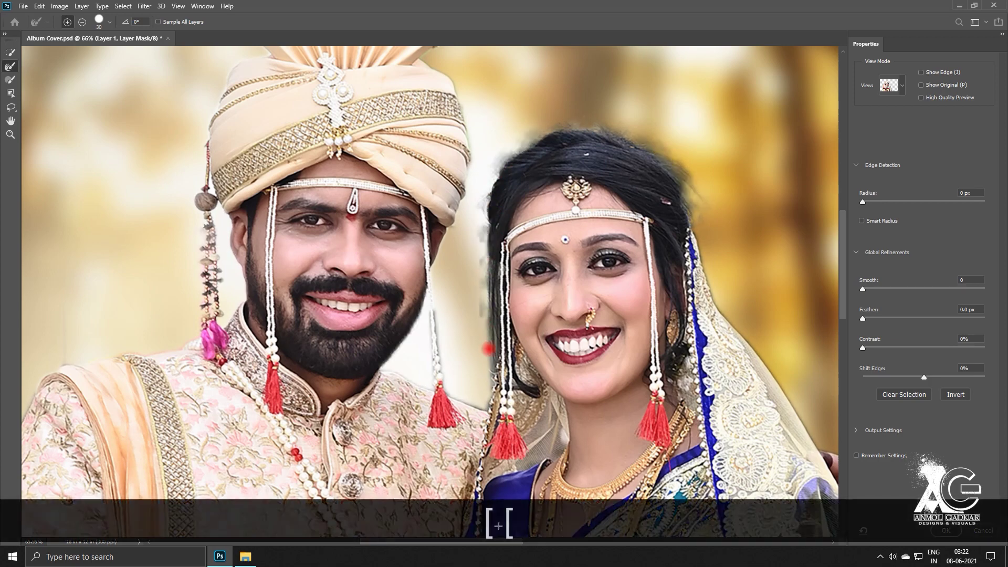
key(Return)
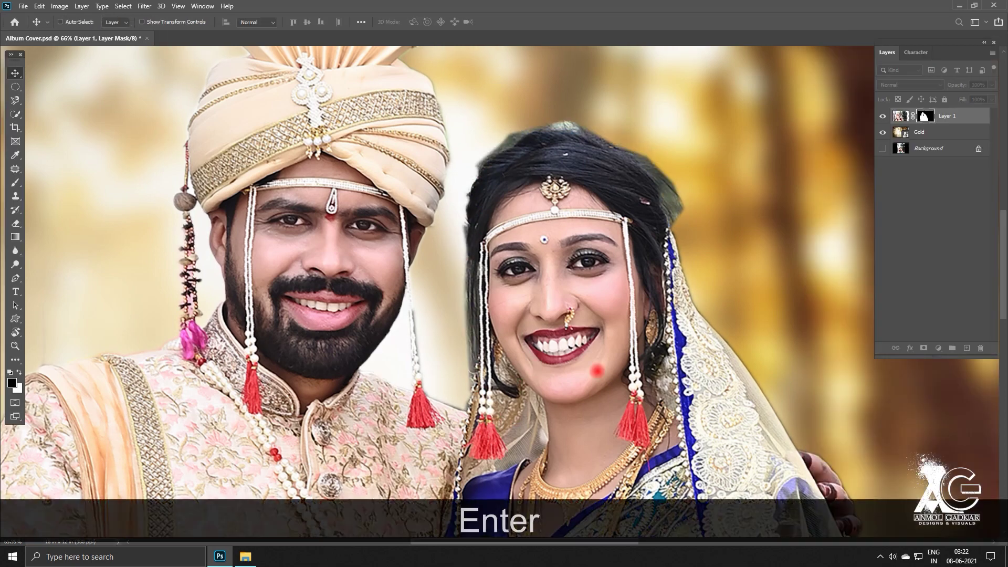
Set the Brush to 99% opacity and paint black on the mask to remove stray hair and haze beside the bride's veil
key(b)
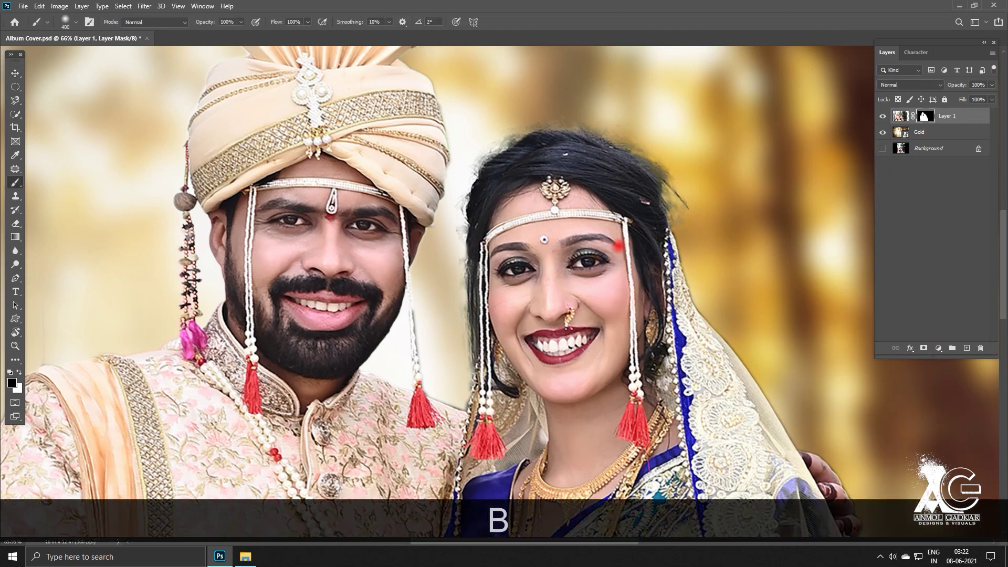
key(9)
key(9)
key(bracketleft)
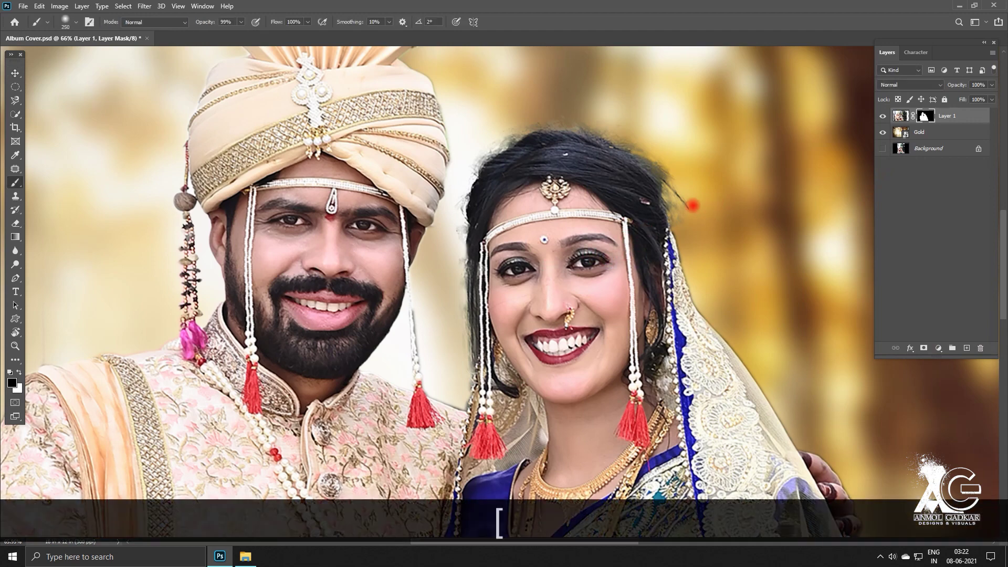
click(683, 209)
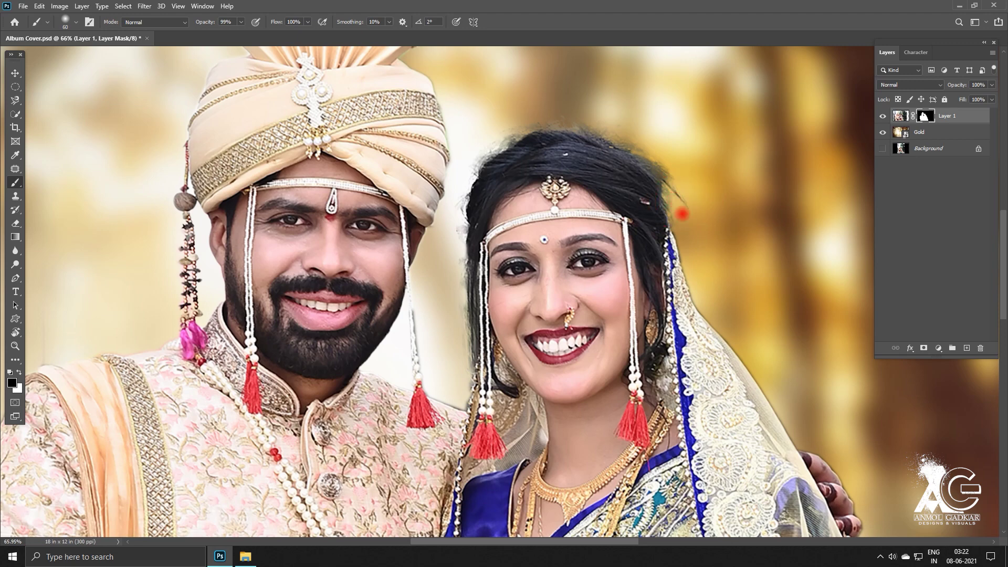
key(bracketright)
key(bracketright)
key(bracketright)
key(bracketright)
click(661, 153)
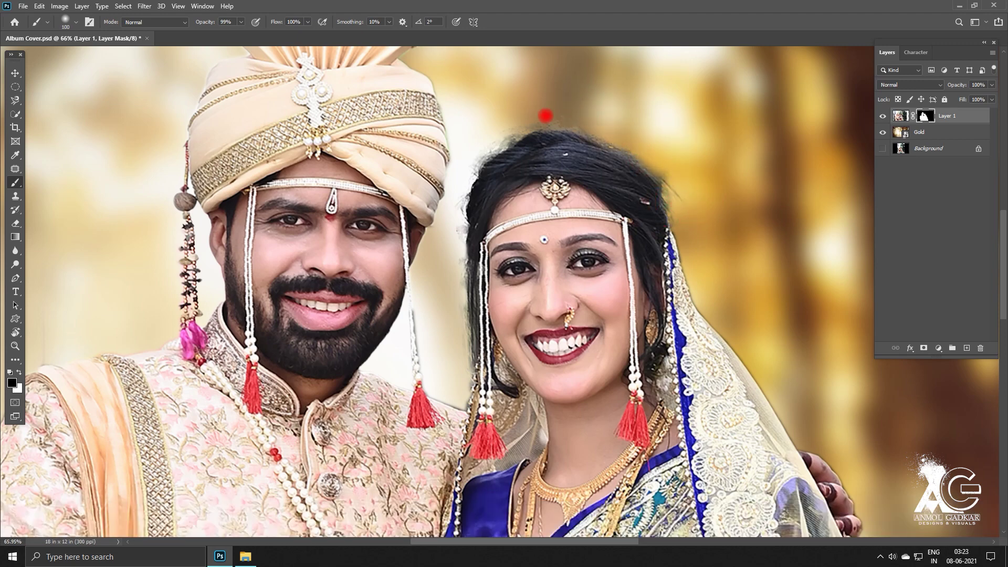
Clean the mask around the bride's hair on the groom's side with a smaller black brush, undoing unwanted strokes
key(bracketleft)
key(bracketleft)
key(bracketleft)
key(bracketleft)
click(498, 134)
key(bracketleft)
key(bracketleft)
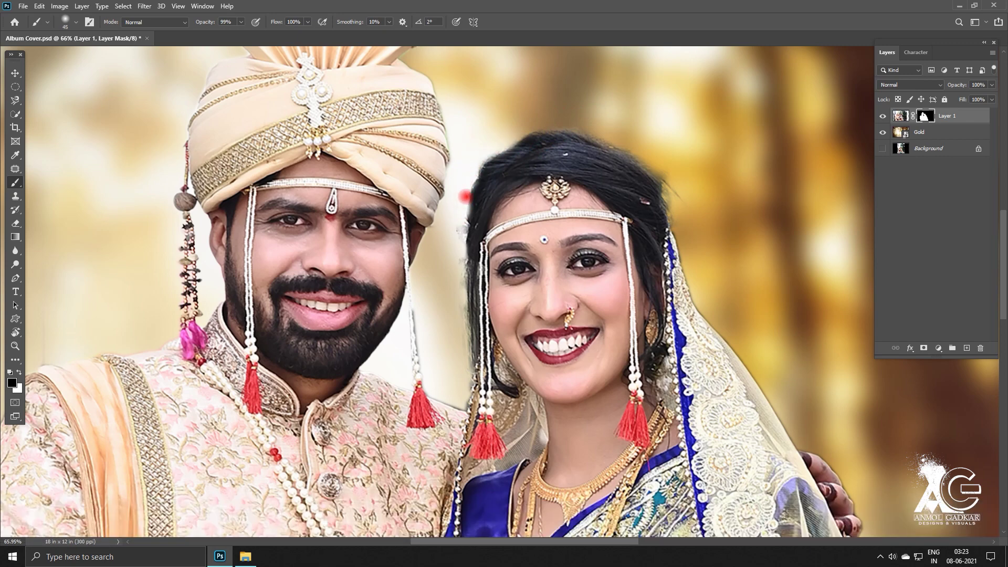
key(ctrl+z)
key(ctrl+z)
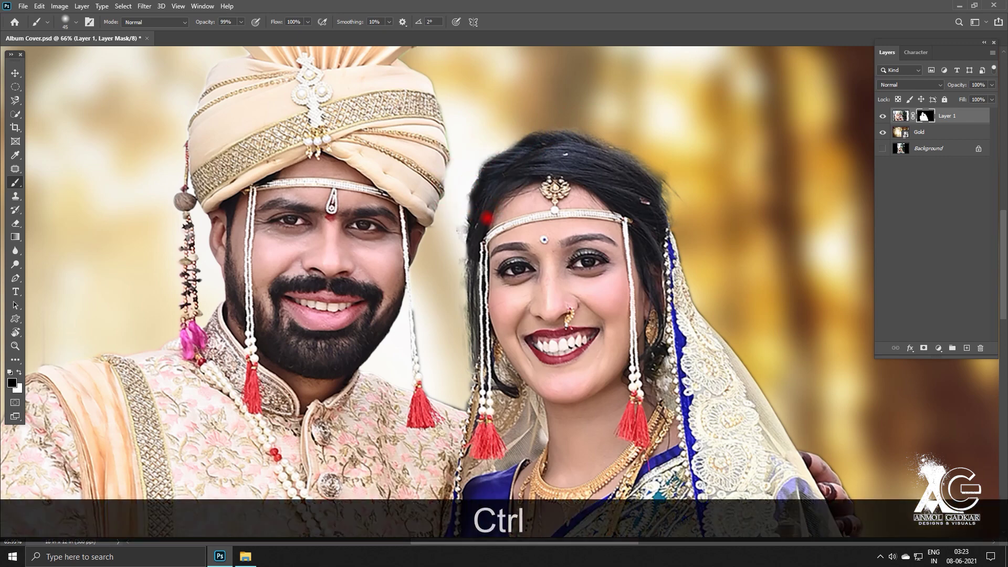
key(bracketleft)
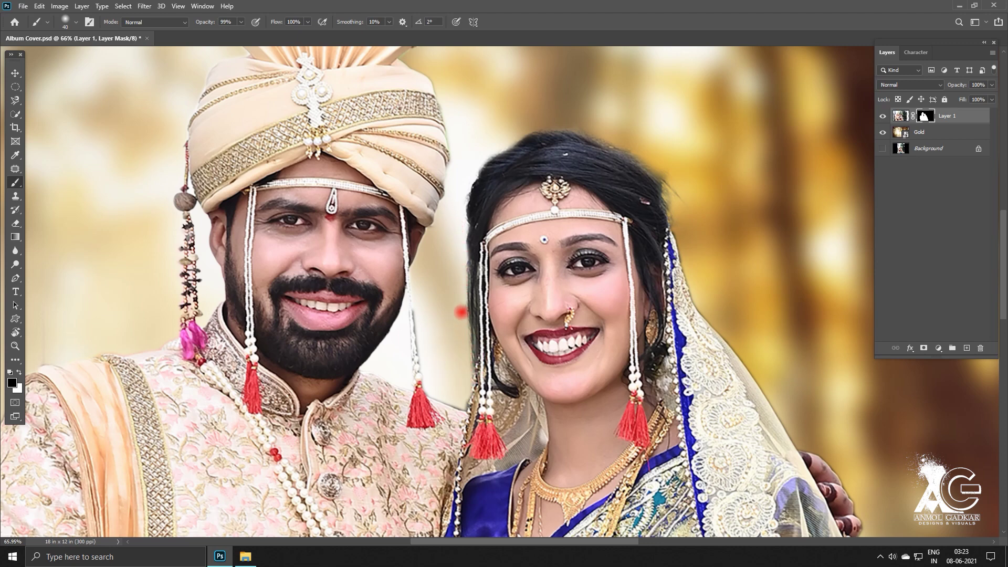
key(ctrl+z)
Soften the mask edge around the top and sides of the bride's hair with a black brush at 10% opacity and about 100 px
drag(663, 182, 589, 187)
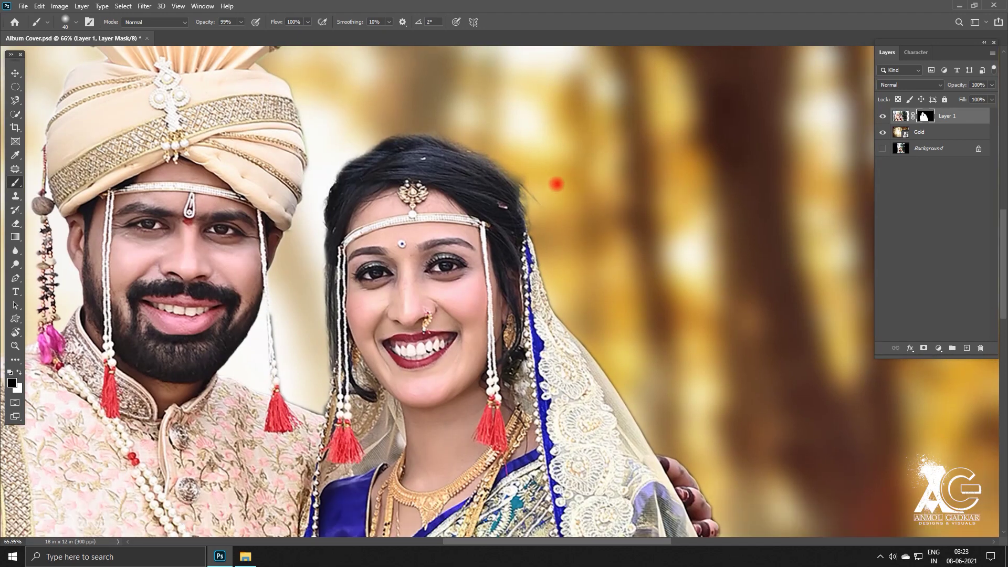
key(1)
key(bracketright)
key(bracketright)
key(bracketright)
key(bracketright)
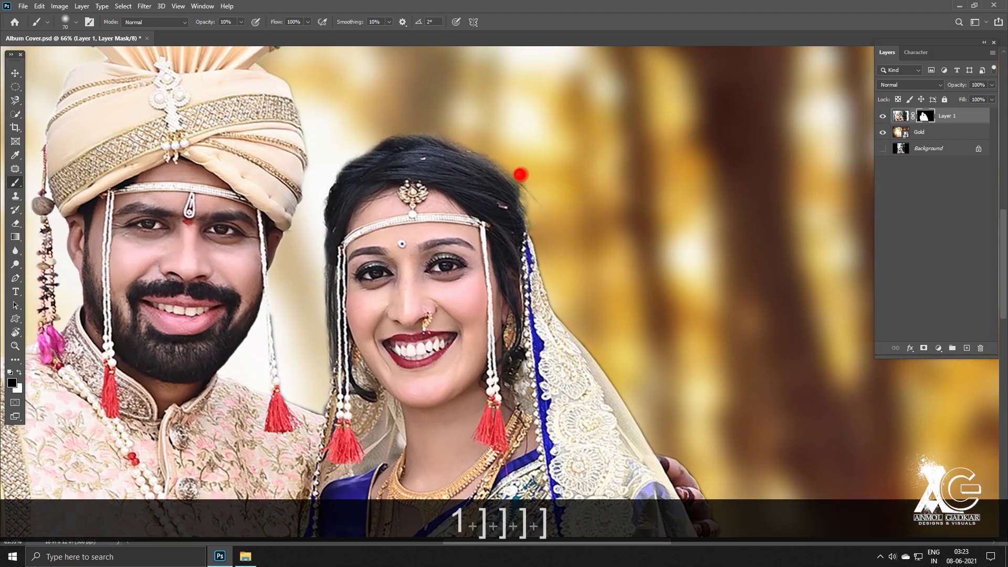
key(8)
key(1)
key(bracketright)
key(bracketright)
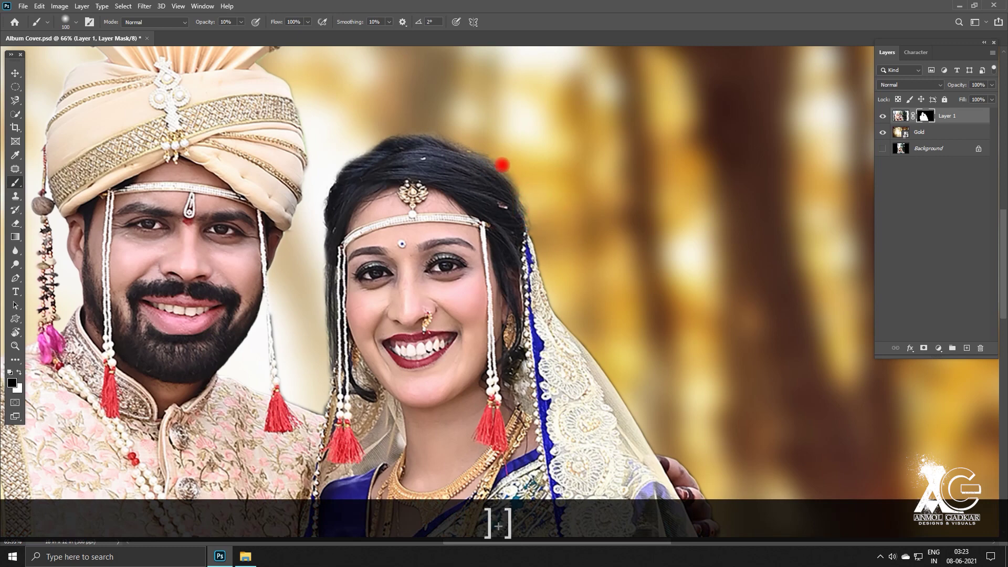
key(bracketright)
drag(478, 137, 409, 116)
mouse_move(531, 174)
mouse_down()
mouse_move(419, 112)
mouse_move(350, 133)
mouse_up()
mouse_move(336, 171)
mouse_down()
mouse_move(340, 162)
mouse_move(313, 261)
mouse_move(314, 359)
mouse_move(390, 235)
mouse_up()
Load Layer 1's mask as a selection, invert it to the area outside the couple, and activate the Brush tool
key(space)
mouse_move(393, 164)
mouse_down()
mouse_move(381, 244)
mouse_move(388, 188)
mouse_move(392, 284)
mouse_up()
scroll(457, 233, down, 3)
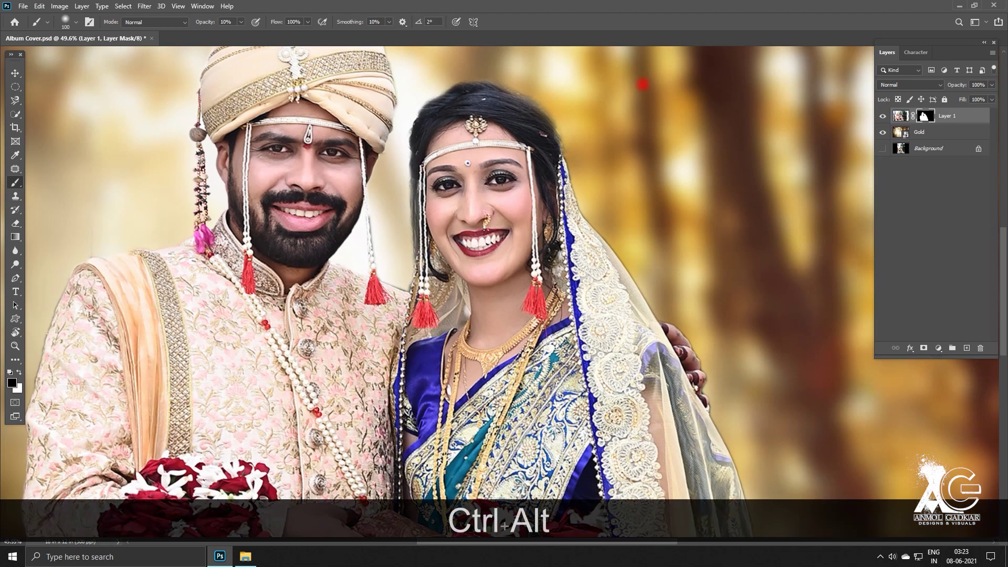
scroll(607, 168, down, 1)
scroll(610, 168, down, 3)
key(space)
drag(394, 80, 399, 136)
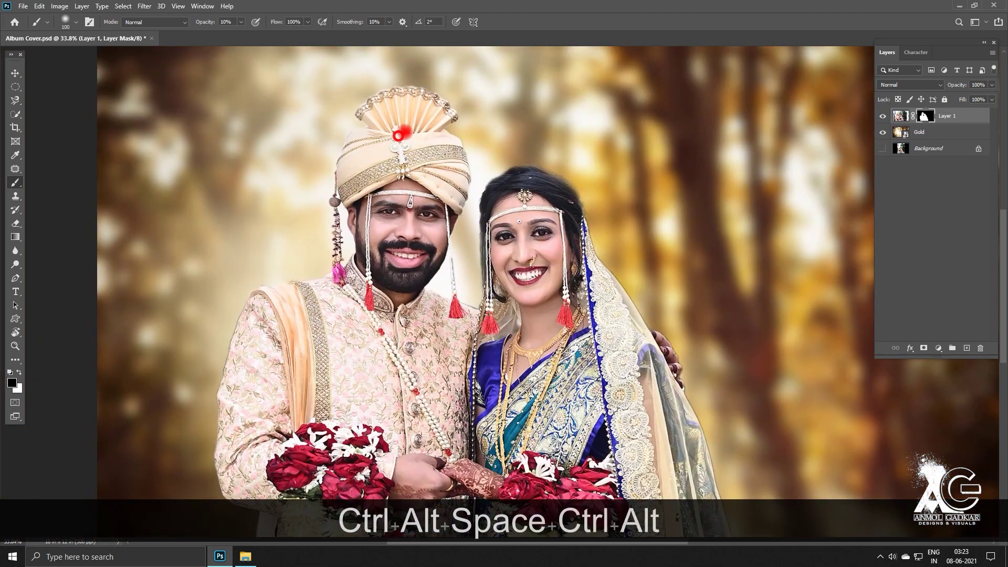
scroll(418, 120, down, 3)
scroll(575, 212, down, 2)
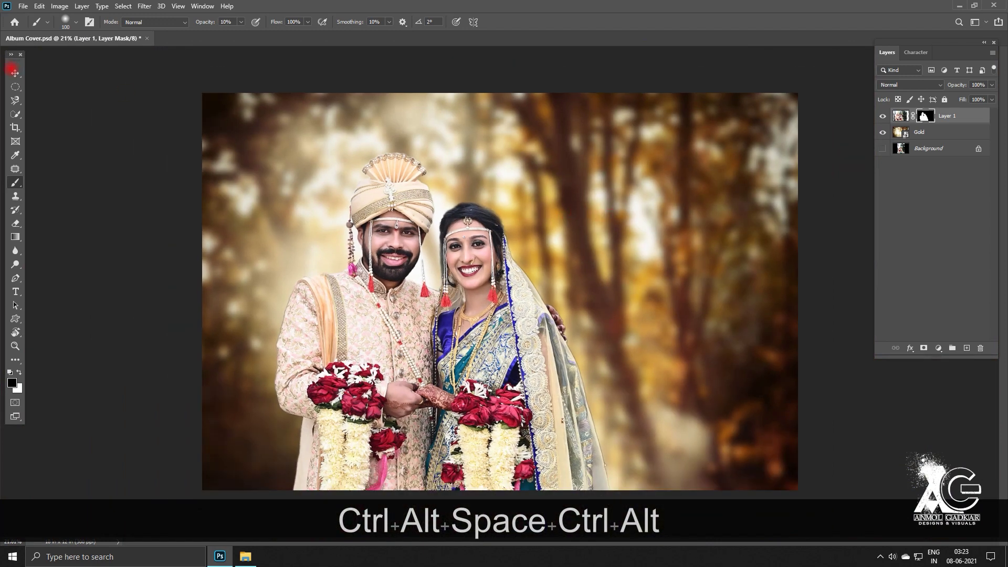
click(14, 71)
ctrl+click(924, 116)
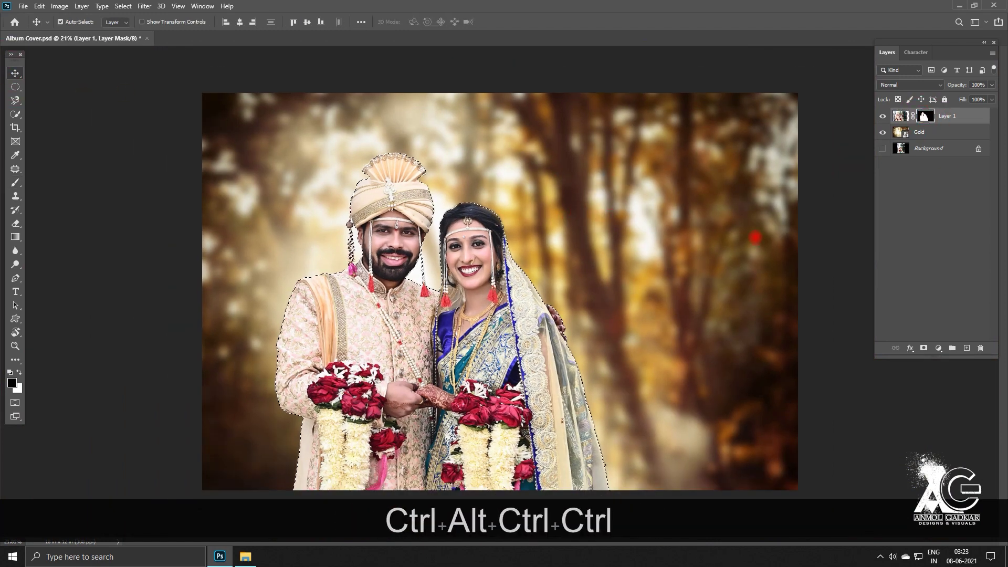
key(ctrl+shift+i)
key(b)
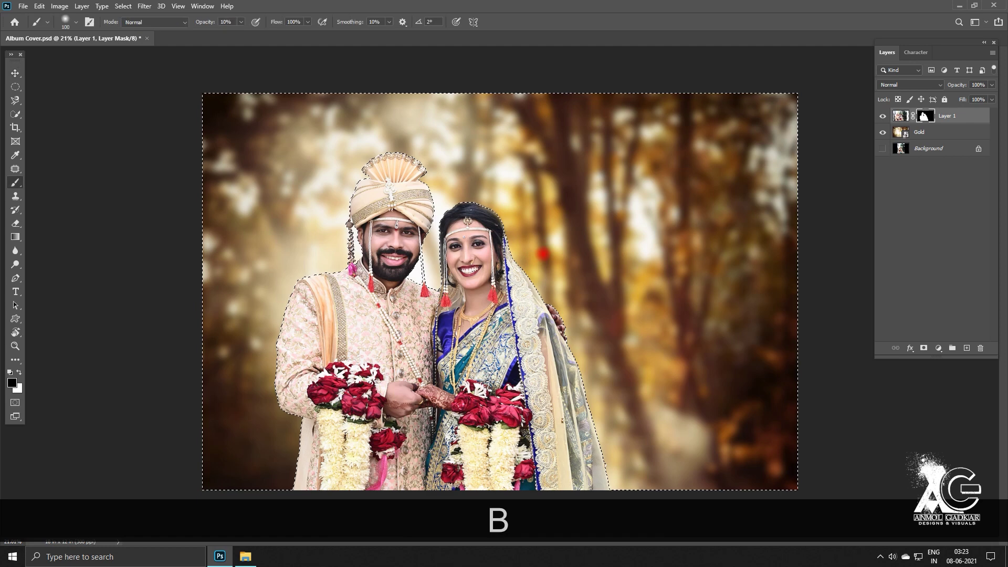
scroll(499, 292, down, 1)
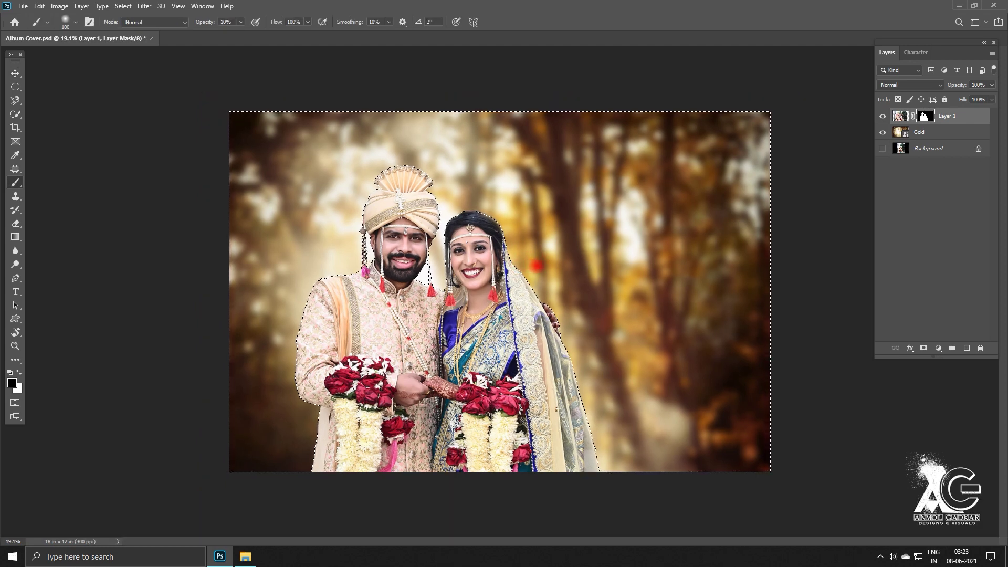
Paint the mask outside the couple with a 1500 px brush at 99% opacity, undo the unwanted stroke, and deselect
key(x)
key(9)
key(9)
key(bracketright)
drag(572, 241, 580, 421)
key(ctrl+z)
key(x)
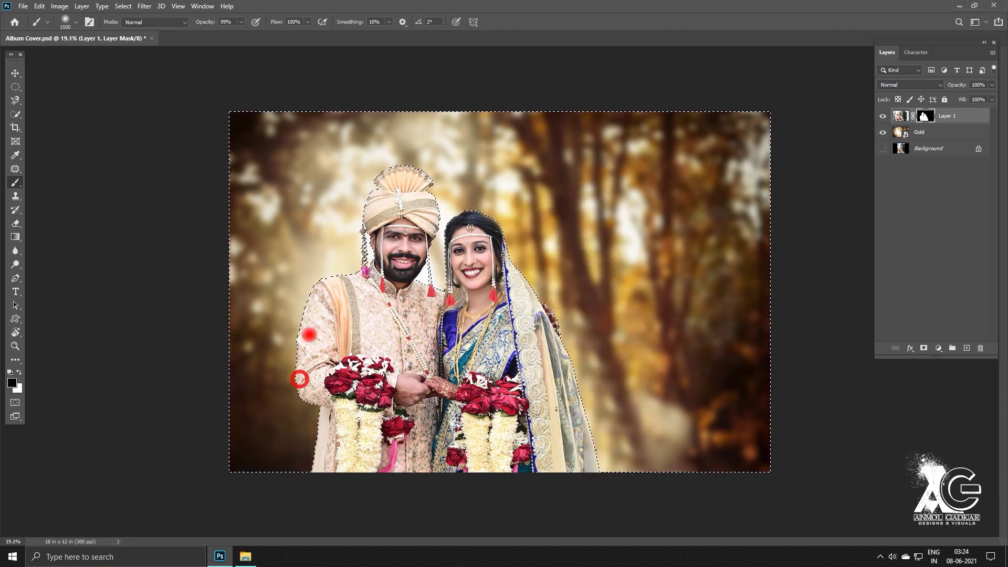
key(ctrl+d)
key(b)
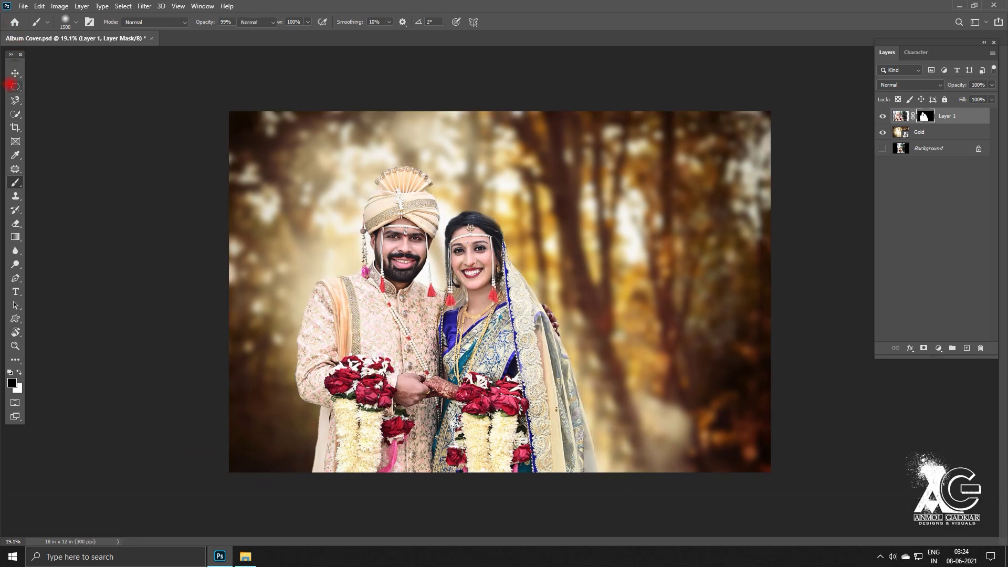
Add a Solid Color fill layer in red b02d2d above Layer 1
click(16, 73)
scroll(501, 290, down, 1)
scroll(427, 314, up, 1)
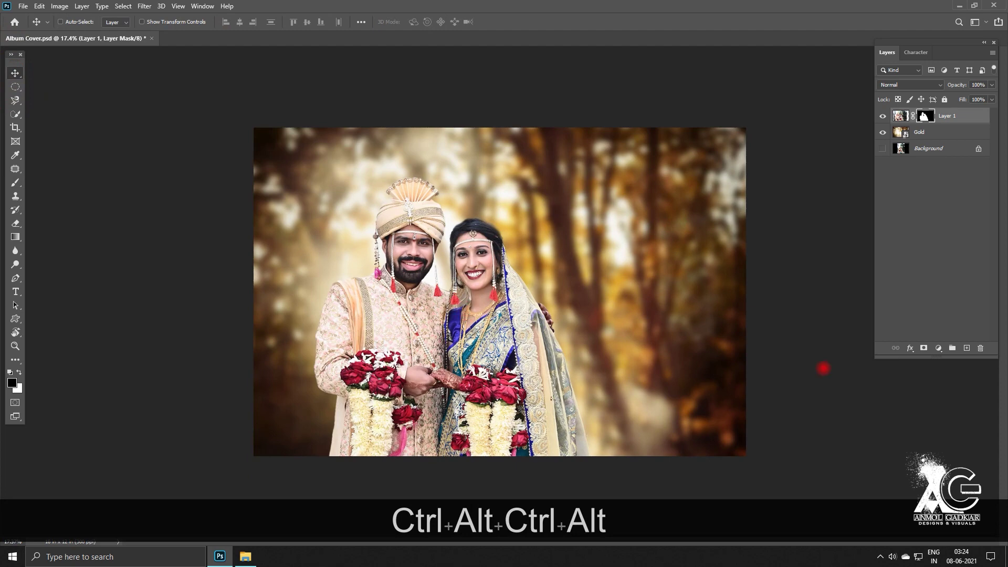
click(938, 350)
click(928, 359)
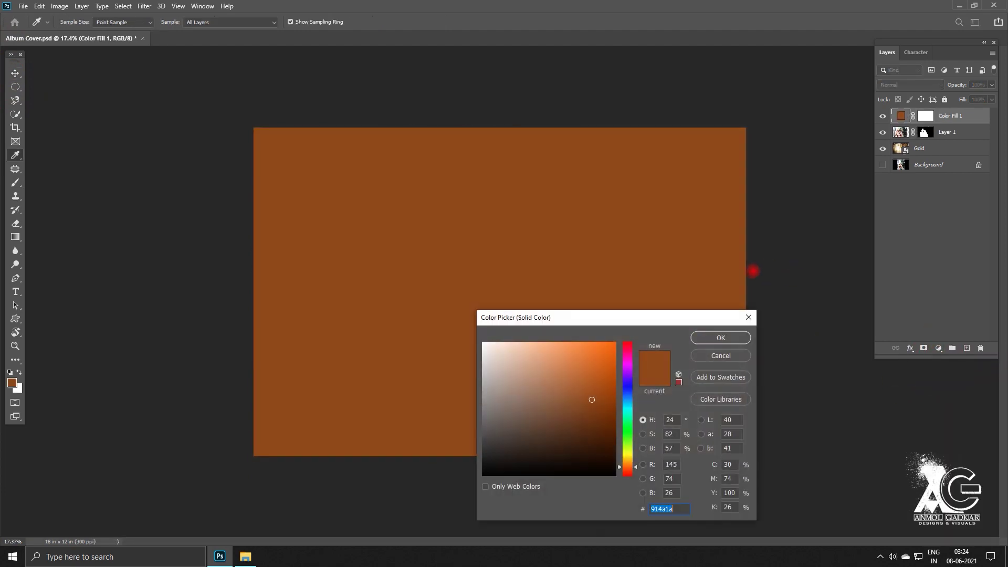
text(ab2a2a)
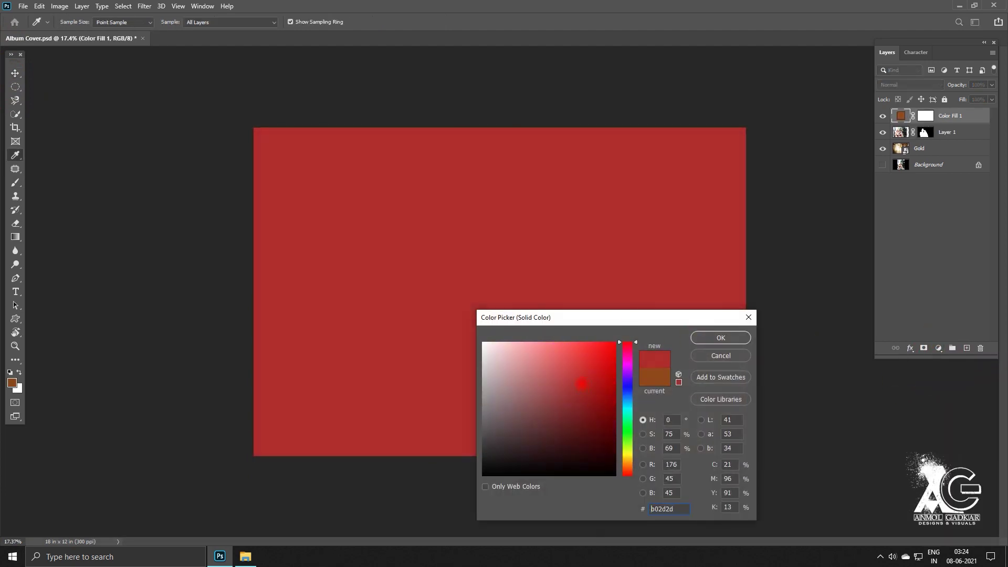
key(Return)
Set the red fill layer to Soft Light at 51% opacity and compare the image with and without it
click(910, 84)
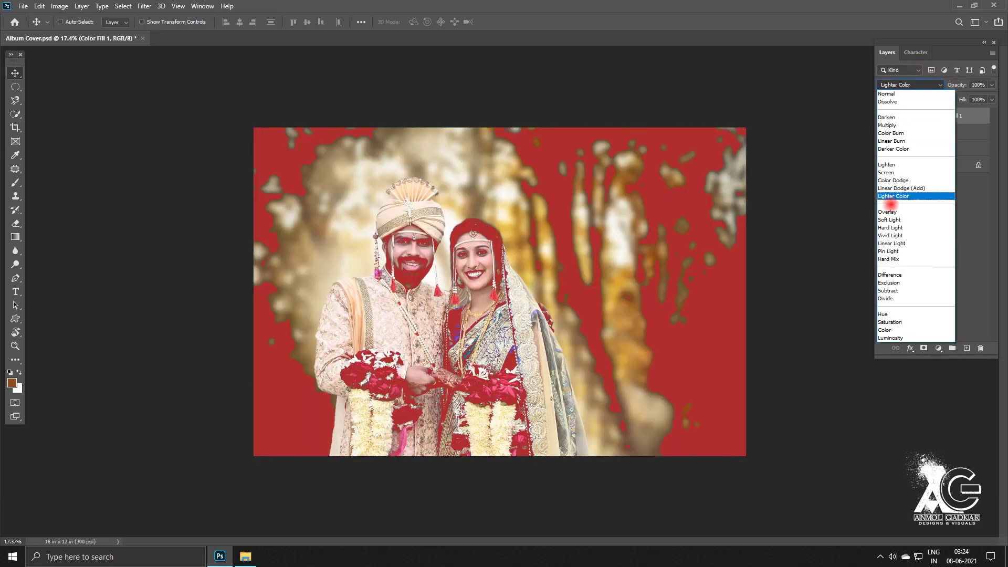
click(890, 220)
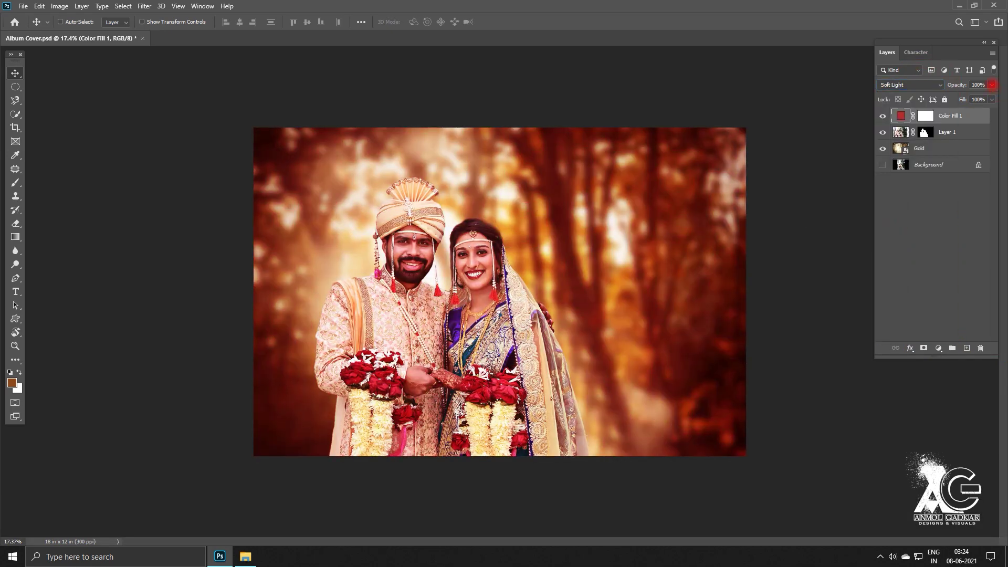
click(951, 98)
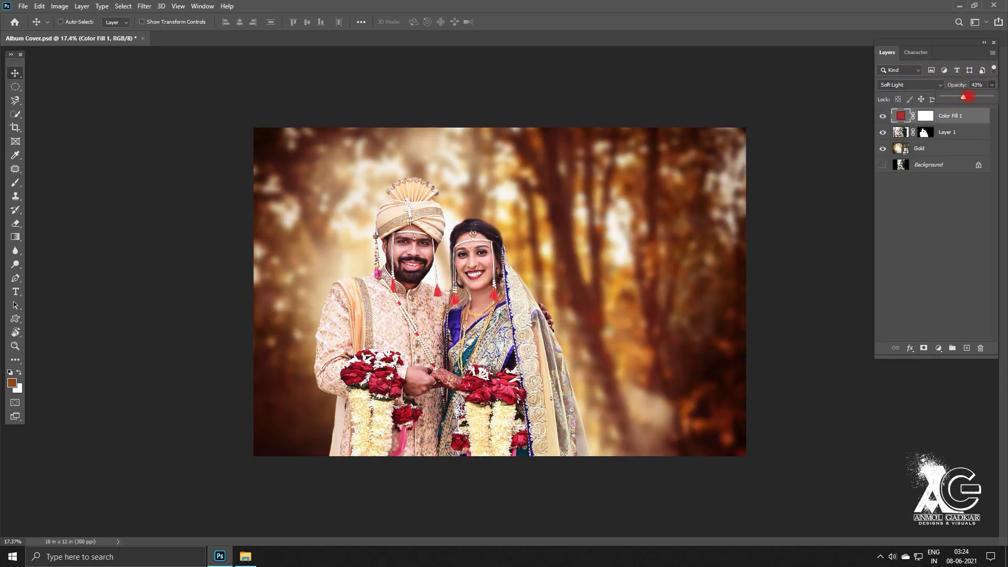
click(882, 116)
click(882, 116)
click(883, 116)
click(883, 116)
click(883, 116)
Reduce the red tint on the bride and the couple's hands by painting the fill layer's mask with black at 50% opacity
click(918, 115)
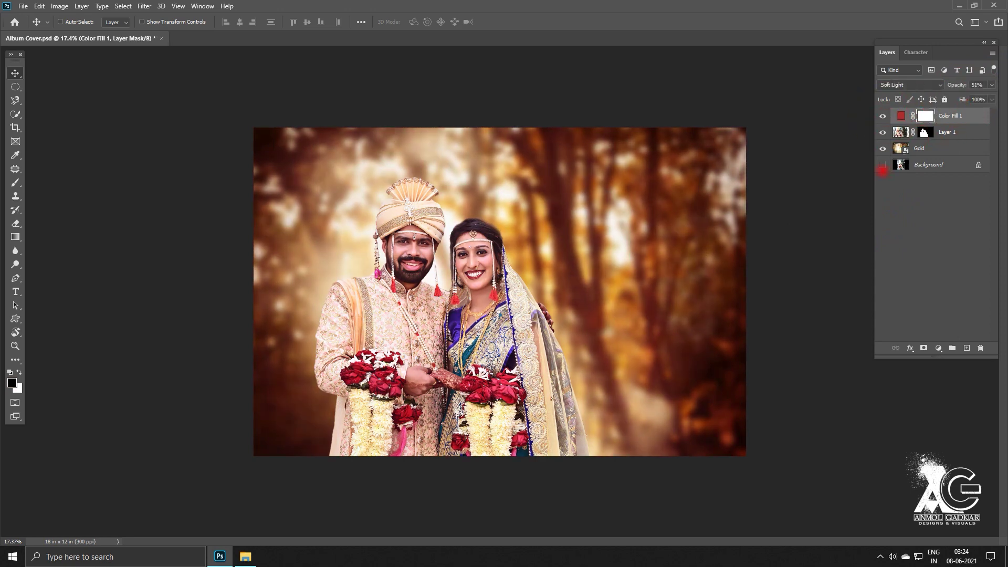
key(b)
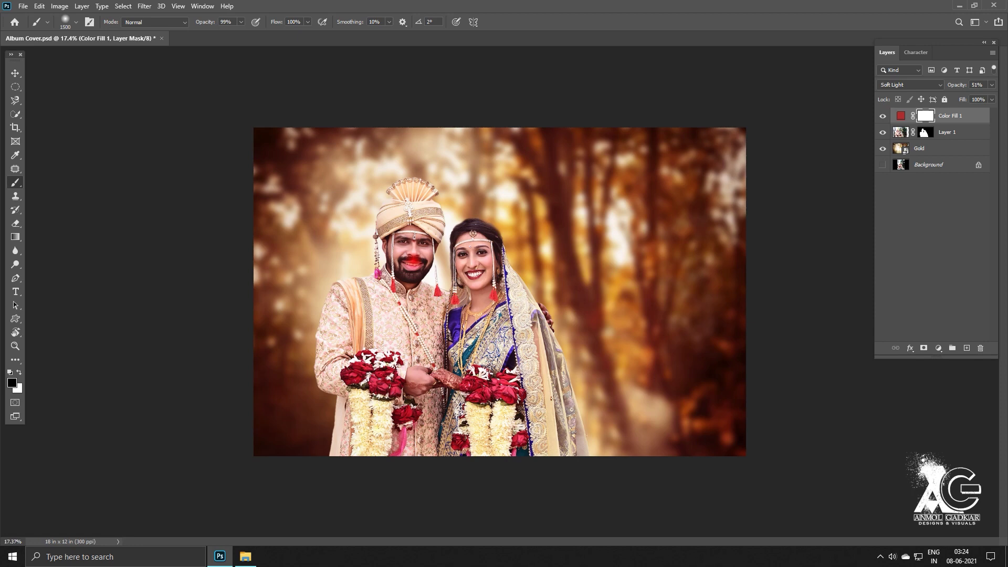
key(5)
key(bracketleft)
key(bracketleft)
key(bracketleft)
drag(474, 277, 484, 329)
click(411, 377)
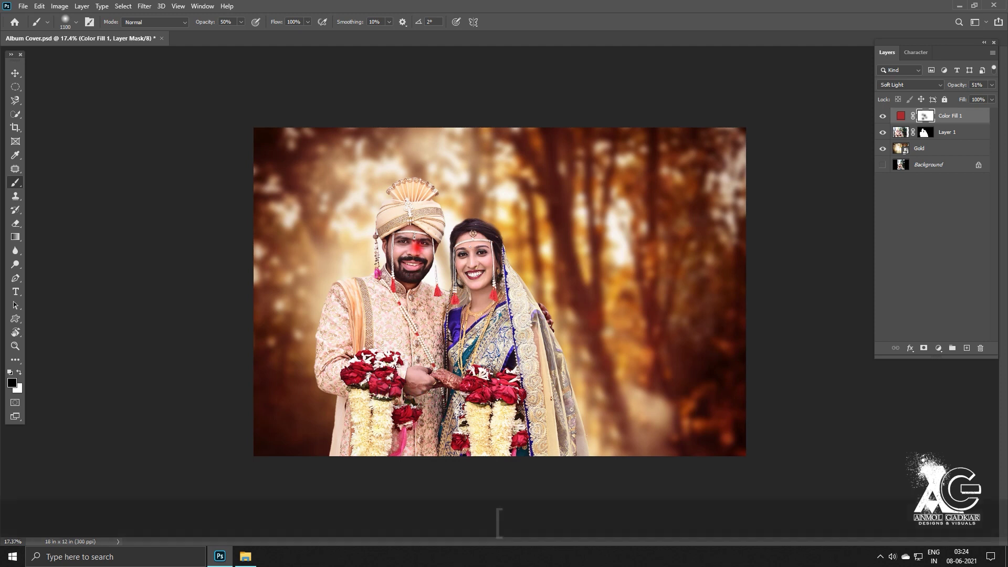
Resize the brush and paint the fill layer's mask over the garlands and lower clothing to reduce the tint there
key(bracketleft)
key(bracketleft)
key(bracketright)
key(bracketright)
key(bracketright)
drag(376, 442, 511, 420)
mouse_move(482, 351)
mouse_down()
mouse_move(435, 290)
mouse_move(470, 320)
mouse_move(415, 382)
mouse_up()
drag(407, 398, 455, 409)
Stamp all visible layers into a new top layer and duplicate it
key(v)
key(ctrl+alt+shift)
key(ctrl+alt+shift+e)
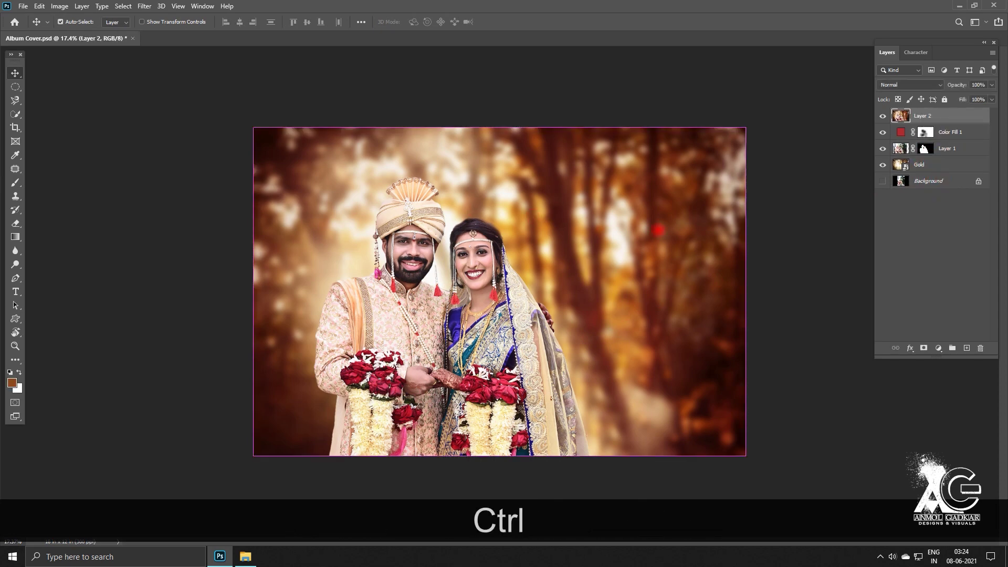
key(ctrl+j)
Open the Camera Raw Filter and fit a radial filter around the couple, darkening the outside with exposure -1.50 and feather 70
key(ctrl+shift+a)
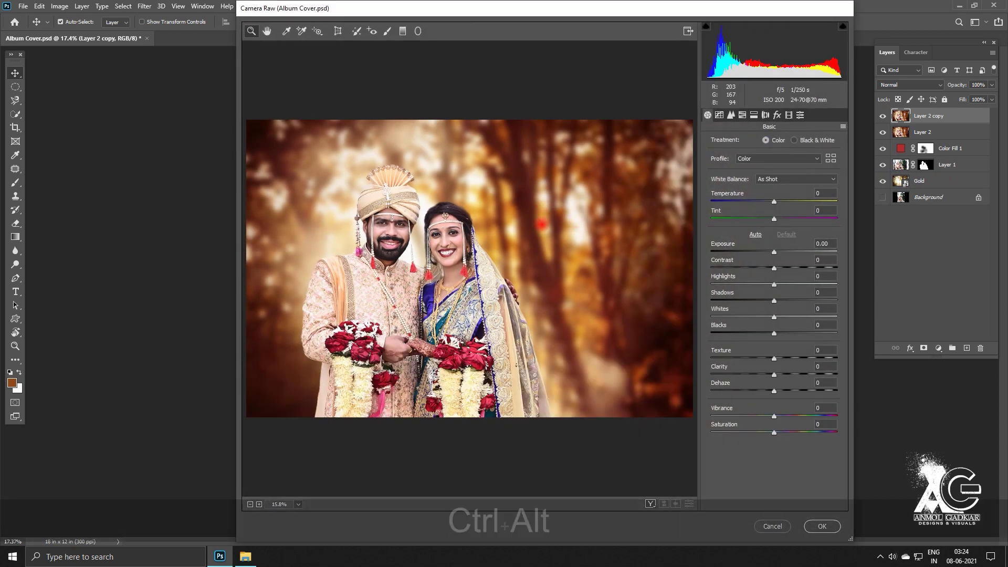
click(419, 31)
drag(446, 266, 613, 374)
key(ctrl+z)
drag(624, 325, 613, 286)
drag(620, 236, 598, 242)
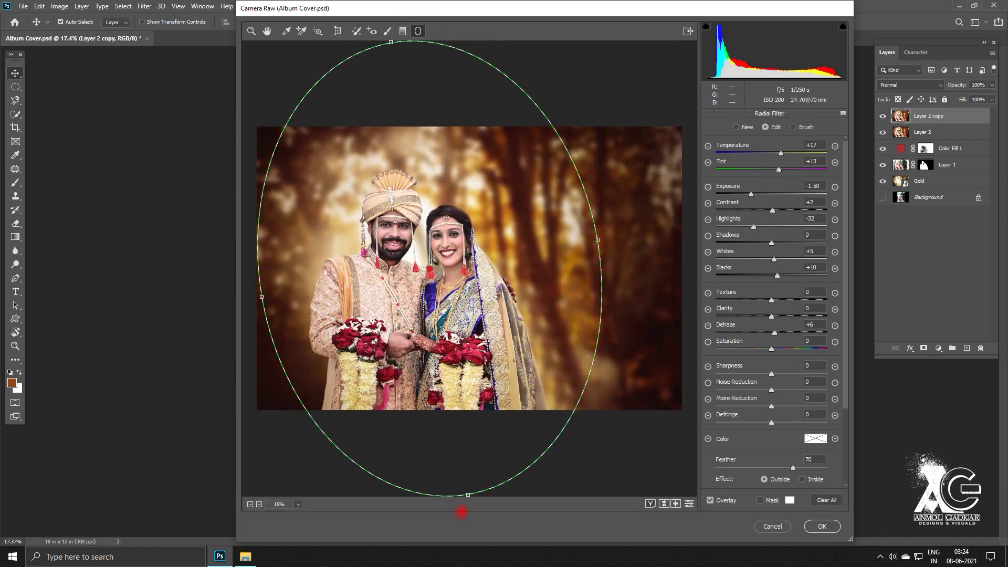
drag(468, 494, 456, 422)
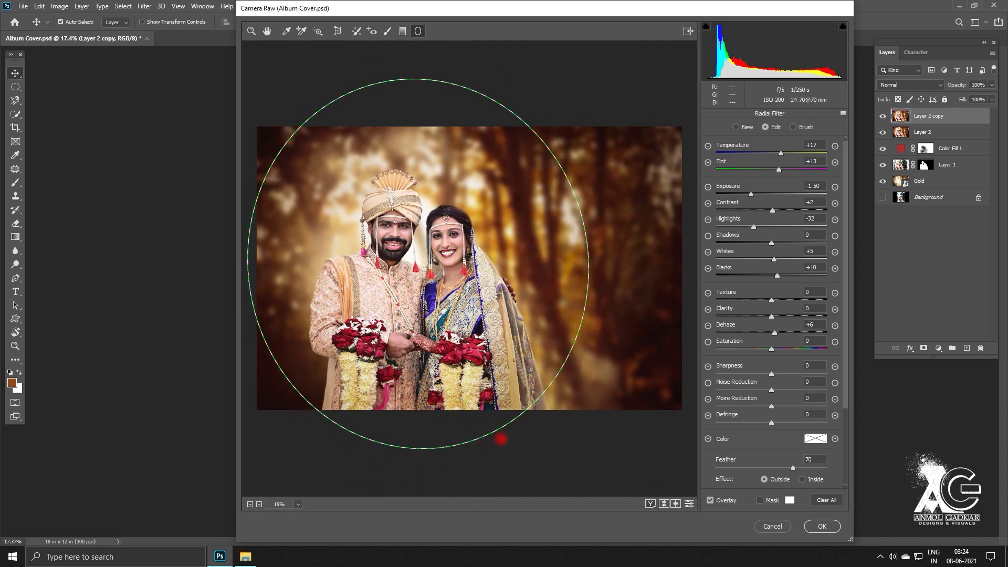
drag(484, 403, 486, 405)
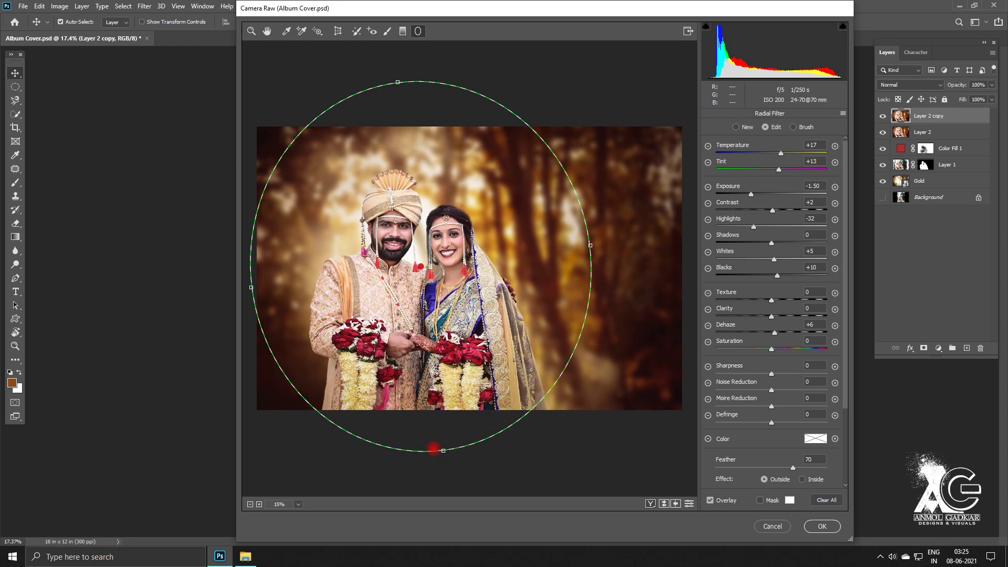
Set the post-crop vignette to amount -8, midpoint 29, roundness -19, feather 91, with sharpening 45 and luminance noise reduction 23
click(267, 32)
click(777, 115)
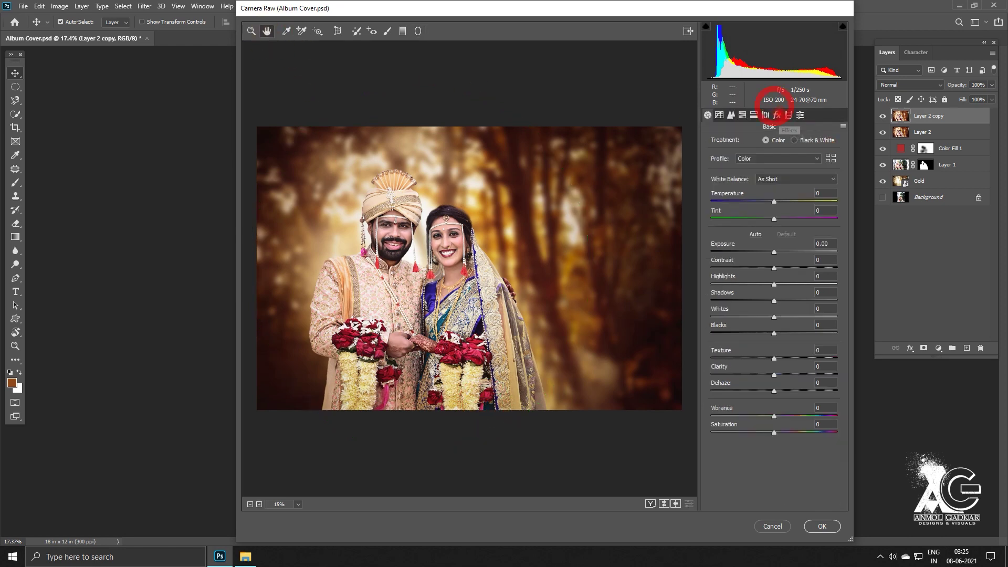
click(766, 251)
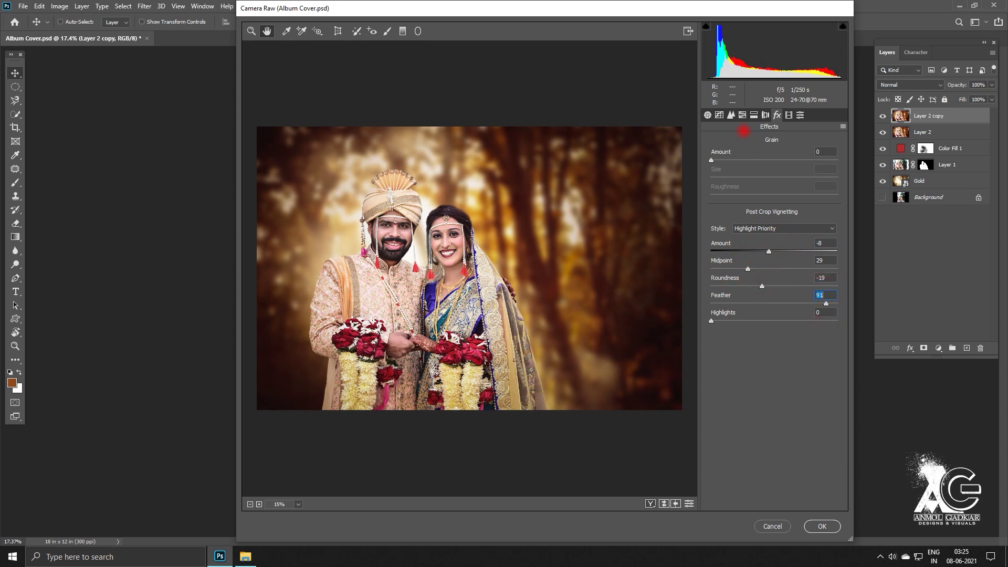
click(730, 115)
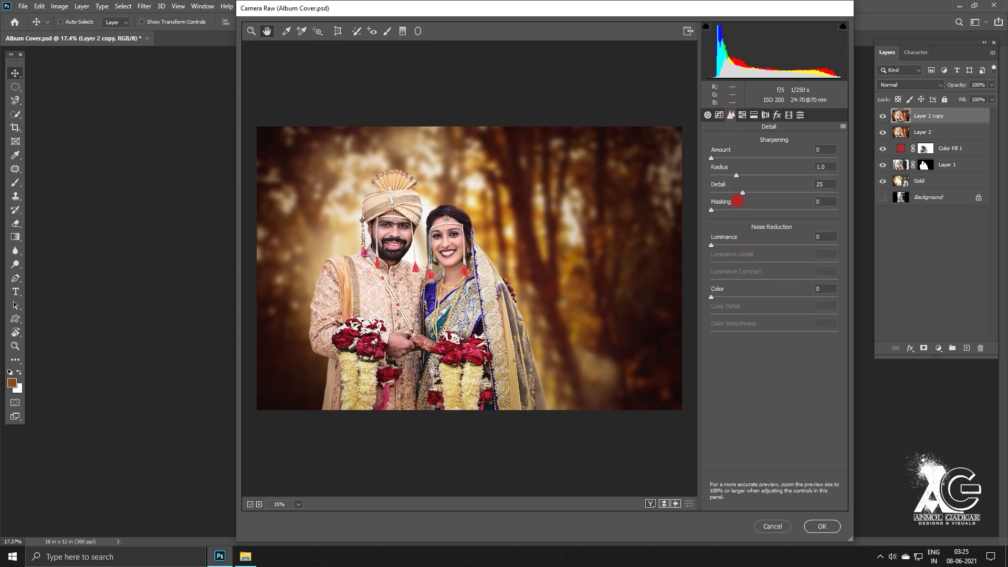
drag(730, 242, 740, 245)
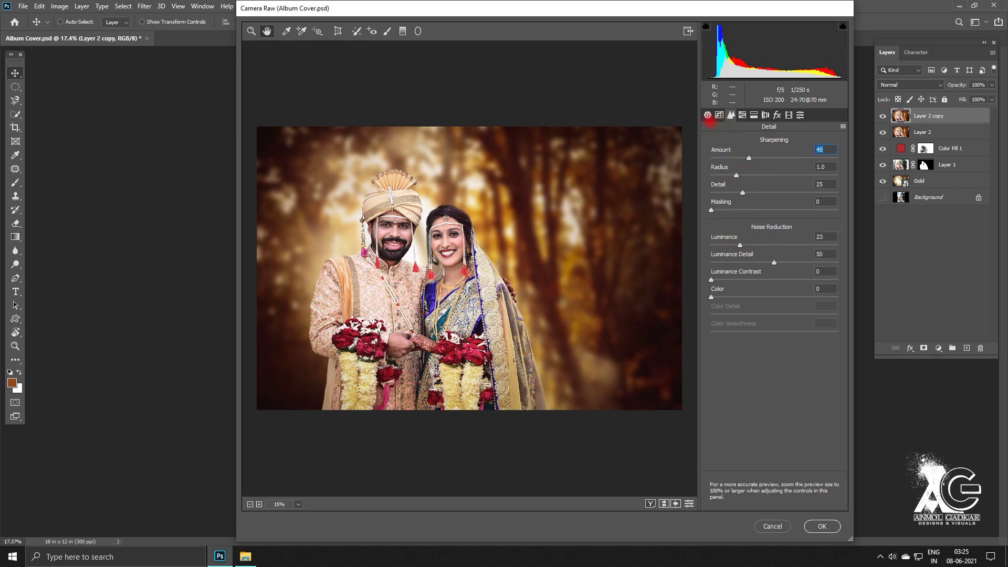
Set Temperature +13, Tint +16, Contrast +10, Highlights -30, Shadows +25, Whites +25, Blacks -11, Clarity +9 and Vibrance +8
click(708, 115)
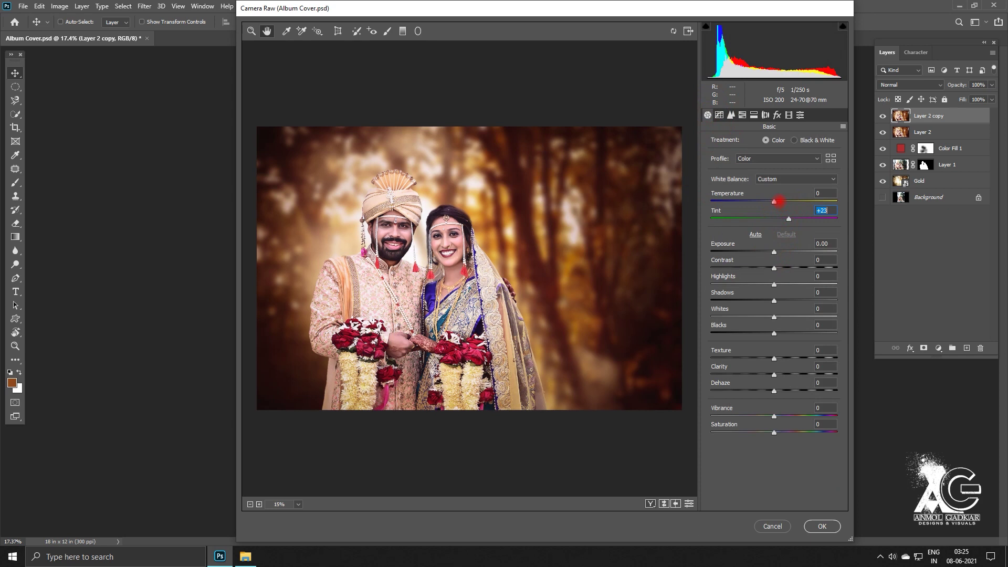
click(782, 201)
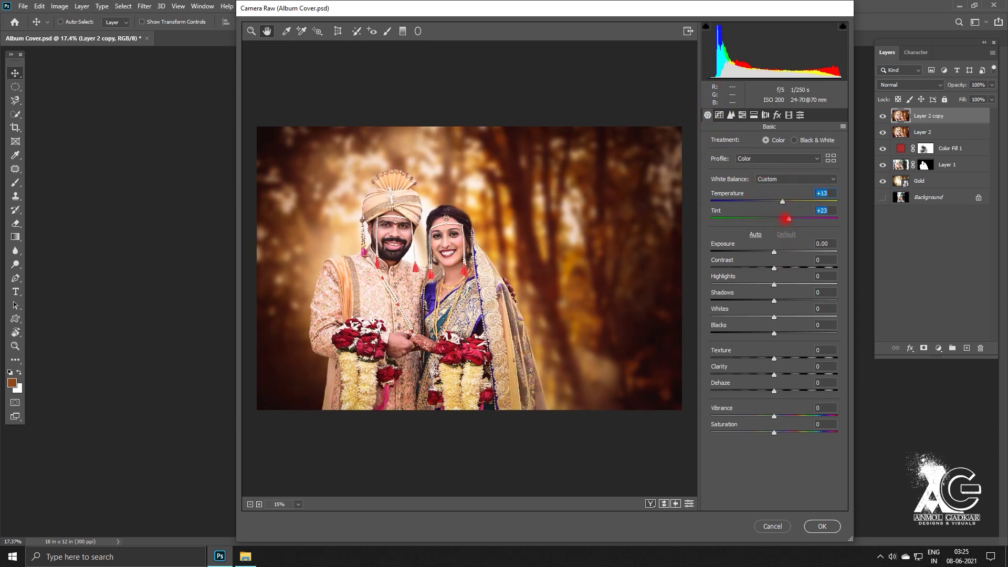
click(781, 267)
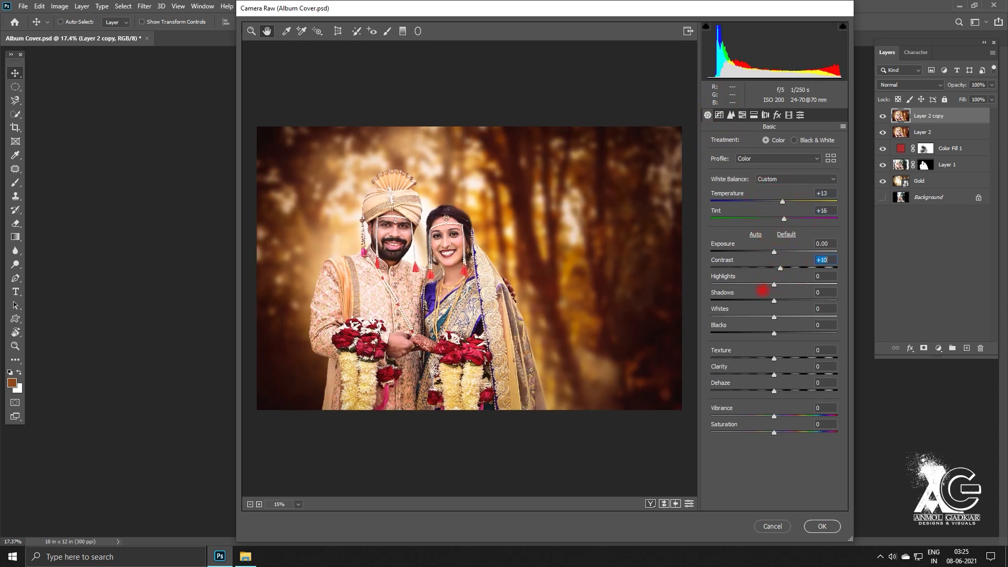
click(789, 300)
click(767, 331)
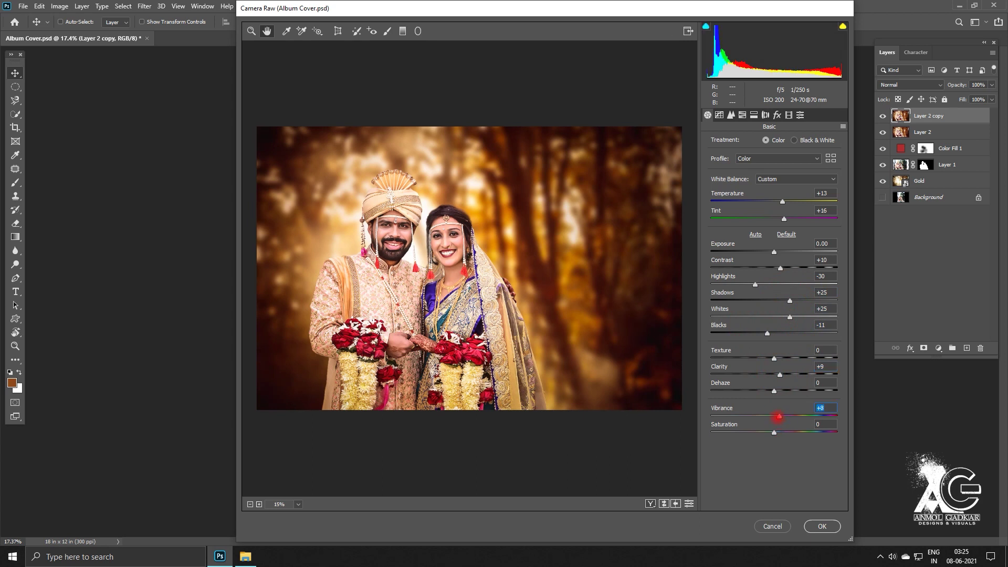
Set the Blue Primary saturation to +4 in the calibration settings and apply the Camera Raw adjustments
click(790, 115)
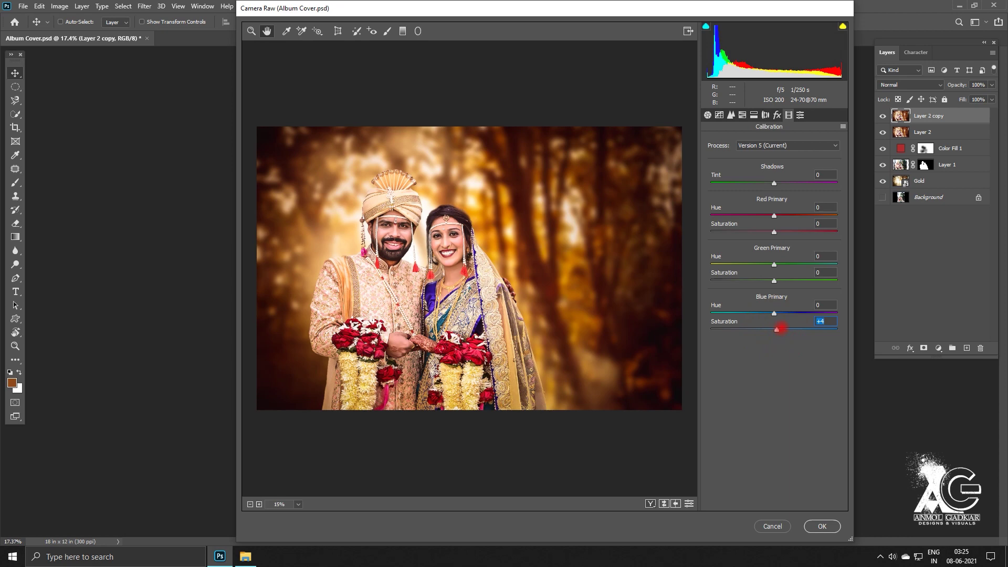
key(Return)
key(Return)
key(Return)
key(Return)
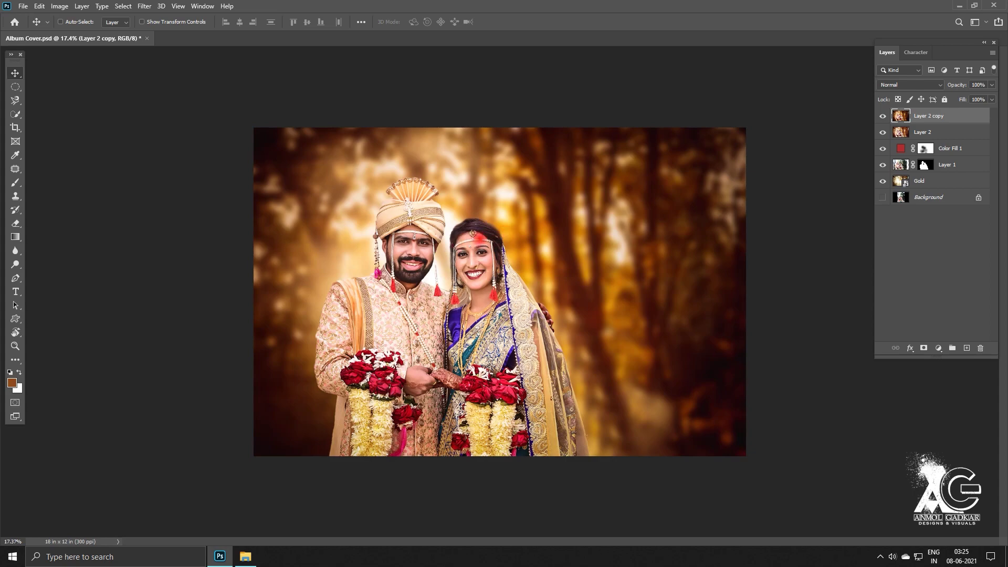
Examine the couple's faces and clothing up close, and check the color grade across the whole cover
key(ctrl+equal)
key(ctrl+equal)
key(ctrl+equal)
key(ctrl+equal)
key(ctrl+equal)
key(space)
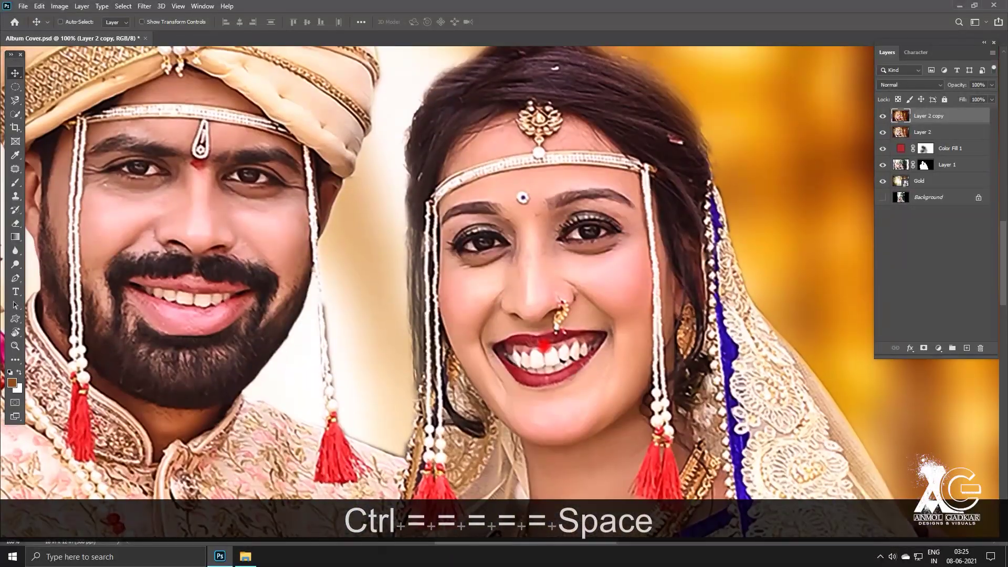
key(ctrl+minus)
key(ctrl+minus)
key(space)
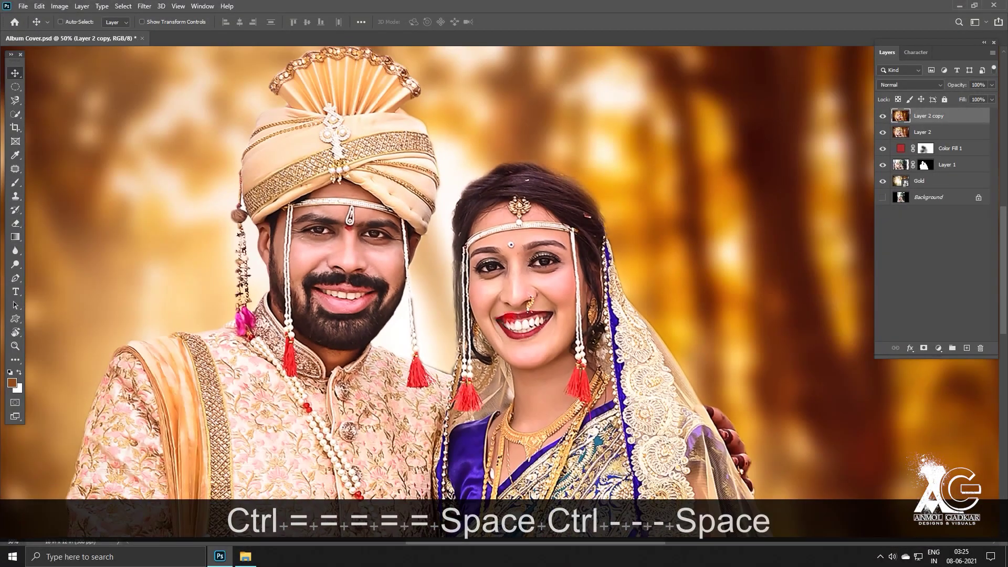
drag(505, 319, 586, 277)
key(ctrl+minus)
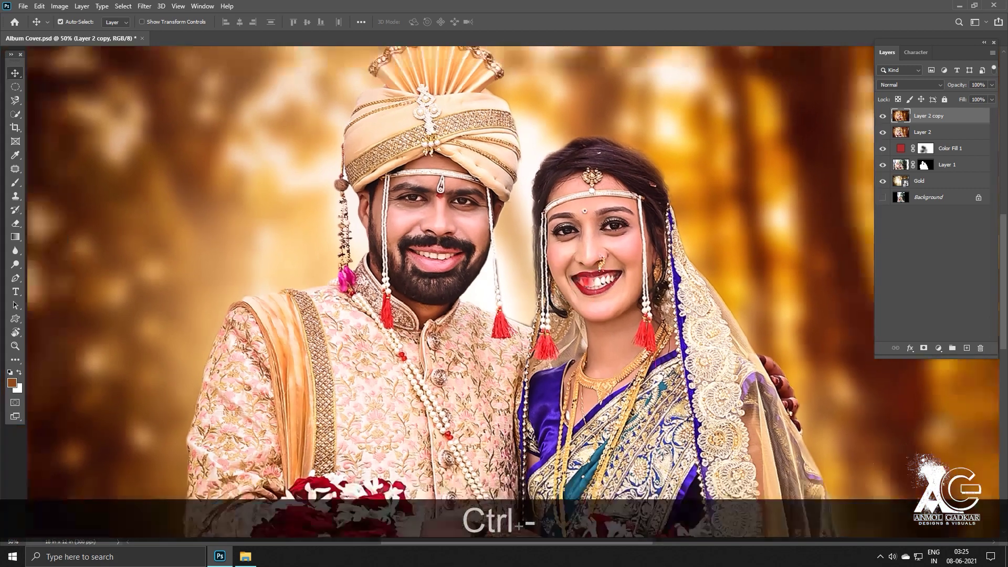
drag(572, 269, 534, 254)
scroll(535, 259, down, 2)
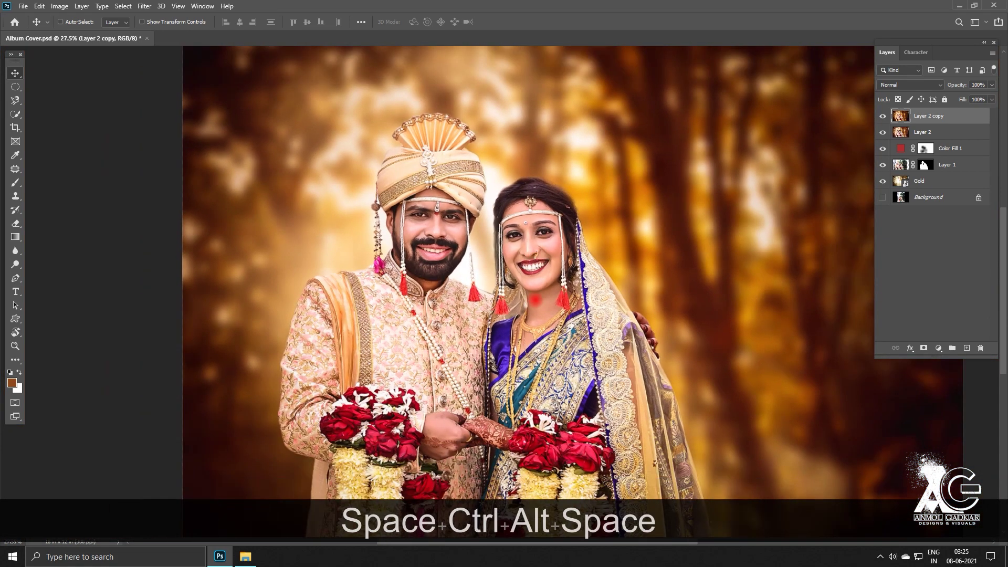
drag(536, 301, 527, 213)
scroll(523, 283, down, 1)
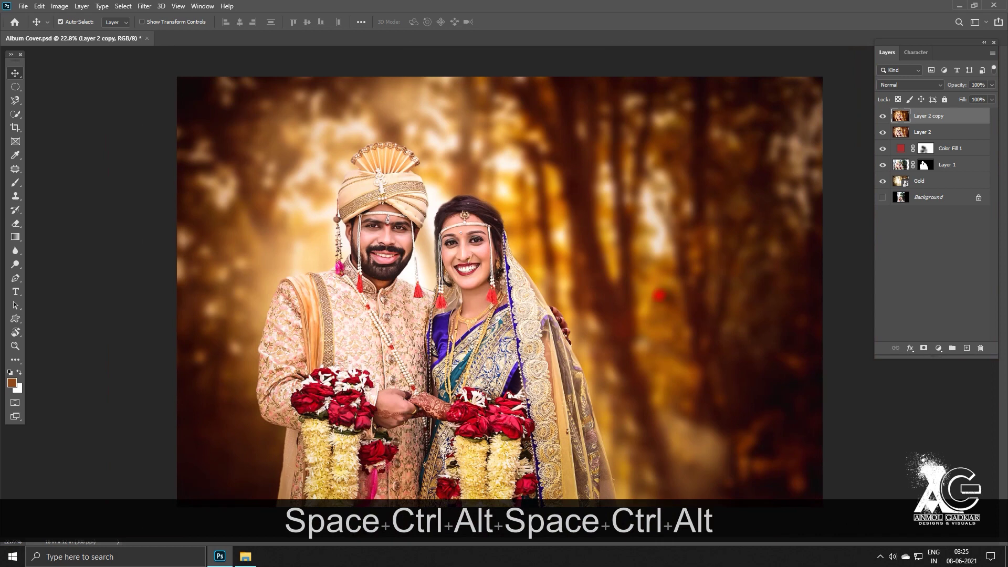
ctrl+alt+click(501, 310)
Duplicate the graded top layer and select the couple on it with the Quick Selection tool
key(ctrl+j)
key(w)
drag(412, 388, 448, 389)
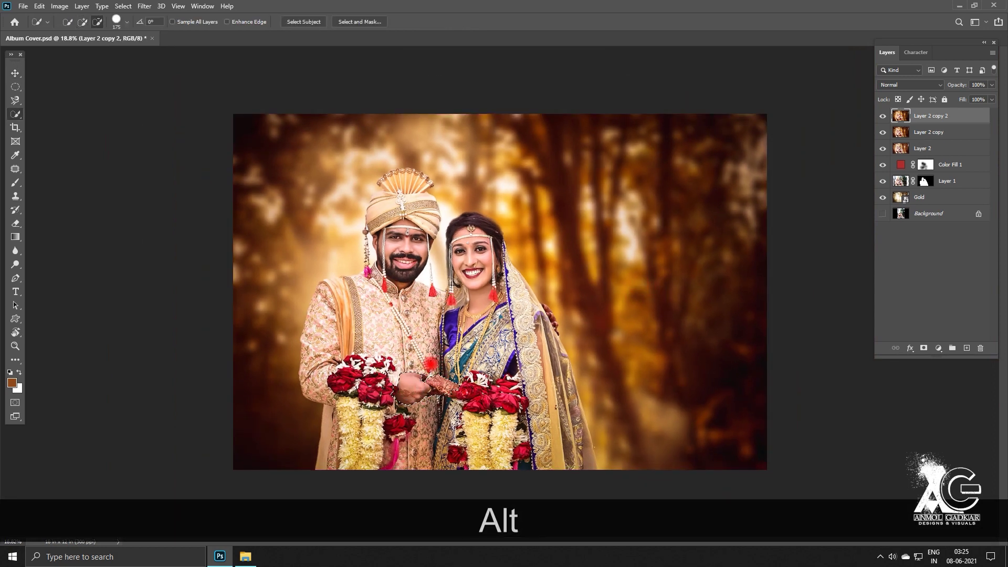
key(shift)
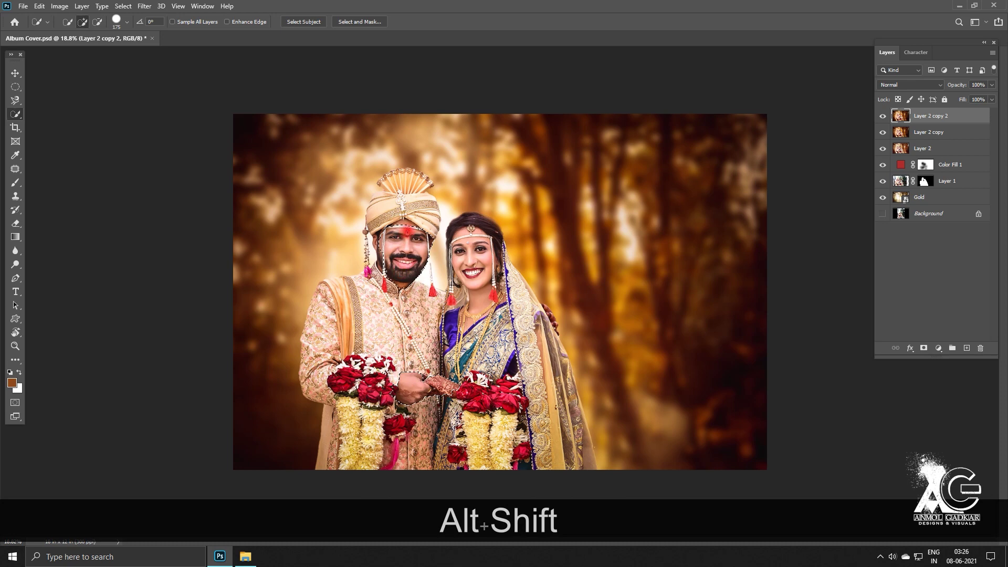
Feather the selection around the couple by 50 pixels
right_click(461, 278)
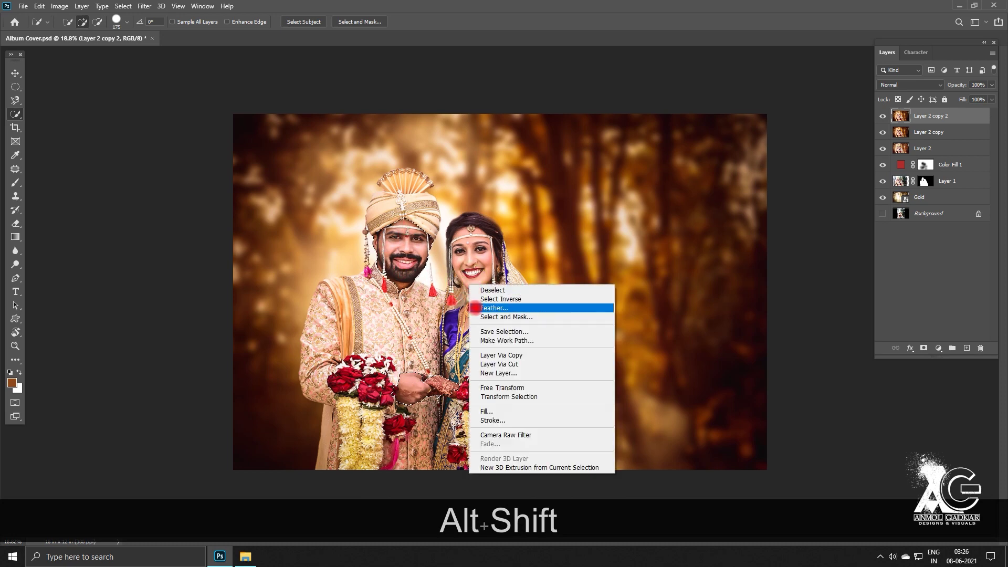
click(504, 308)
text(50)
key(Return)
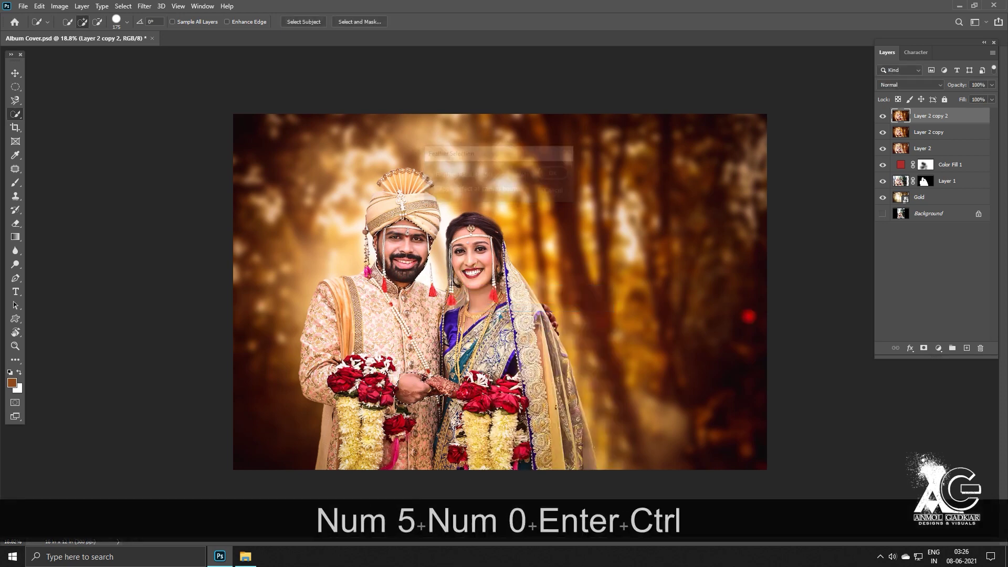
Brighten the feathered couple selection with Levels, setting the input levels to 1, 1.09 and 245, and deselect it
key(ctrl+l)
drag(845, 269, 840, 269)
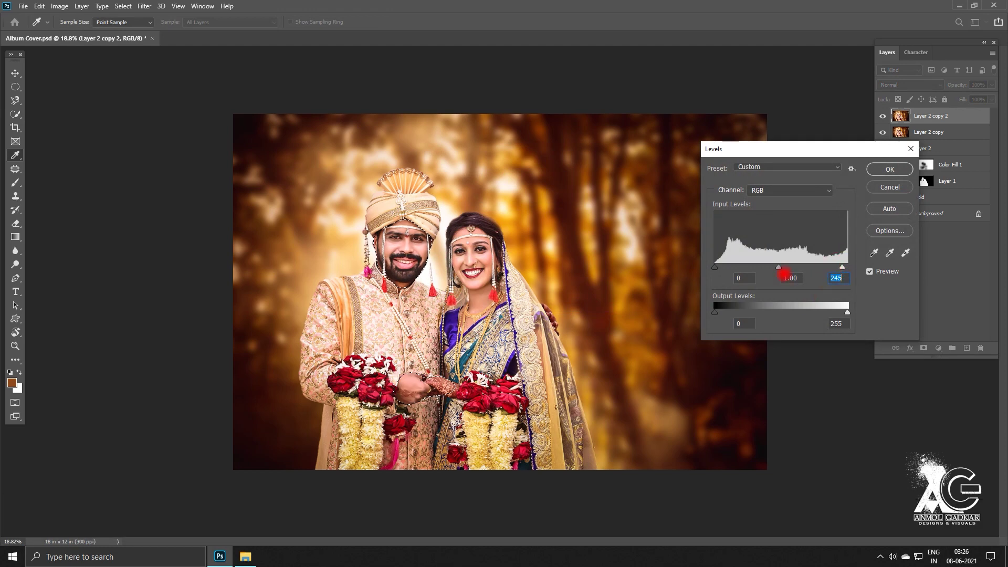
drag(776, 267, 777, 266)
drag(714, 266, 715, 266)
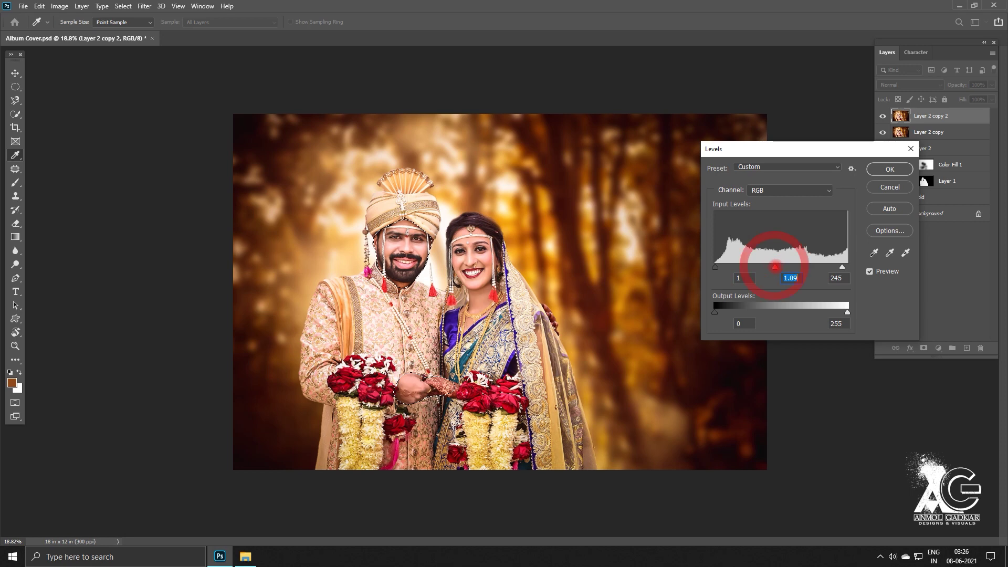
key(Return)
key(ctrl+d)
key(v)
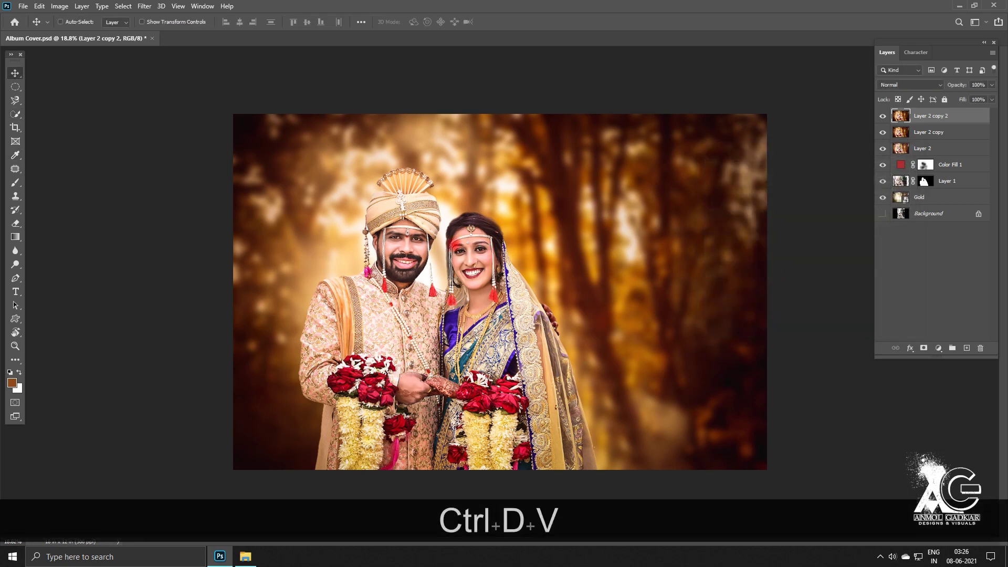
Select the bride's face with the Quick Selection tool and feather the selection
scroll(498, 254, down, 1)
scroll(500, 292, down, 1)
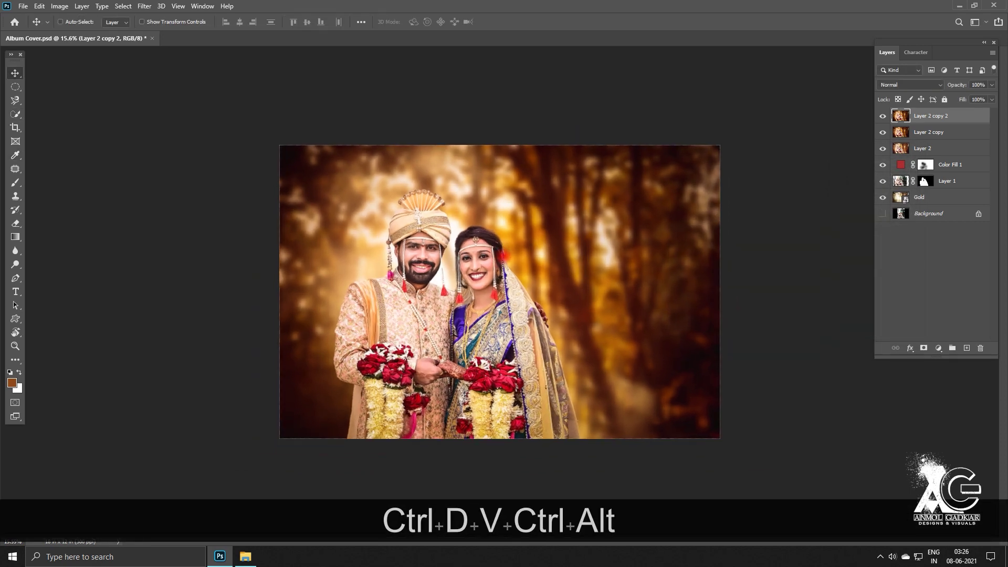
key(w)
drag(481, 281, 475, 250)
right_click(486, 254)
click(503, 286)
key(Return)
Brighten the bride's face with Levels, setting the midtones to 1.04 and the white input to 250, and deselect it
key(ctrl+l)
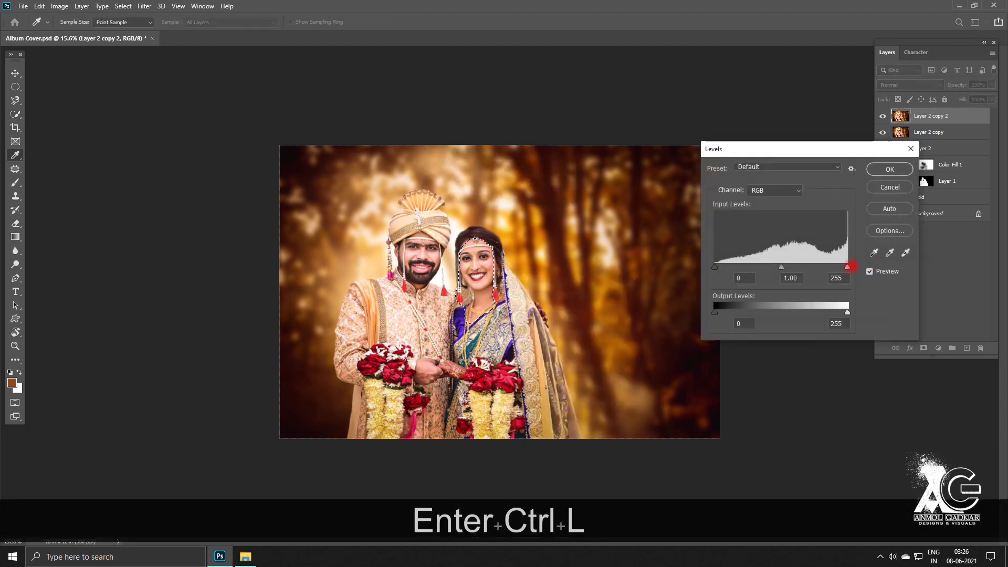
drag(847, 267, 844, 266)
drag(780, 267, 778, 267)
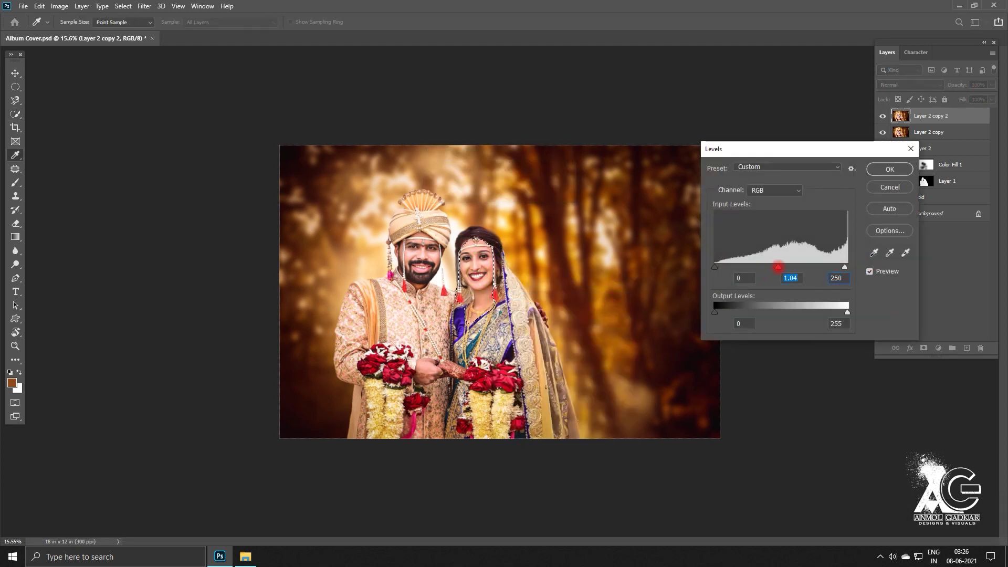
key(Return)
key(ctrl+d)
key(v)
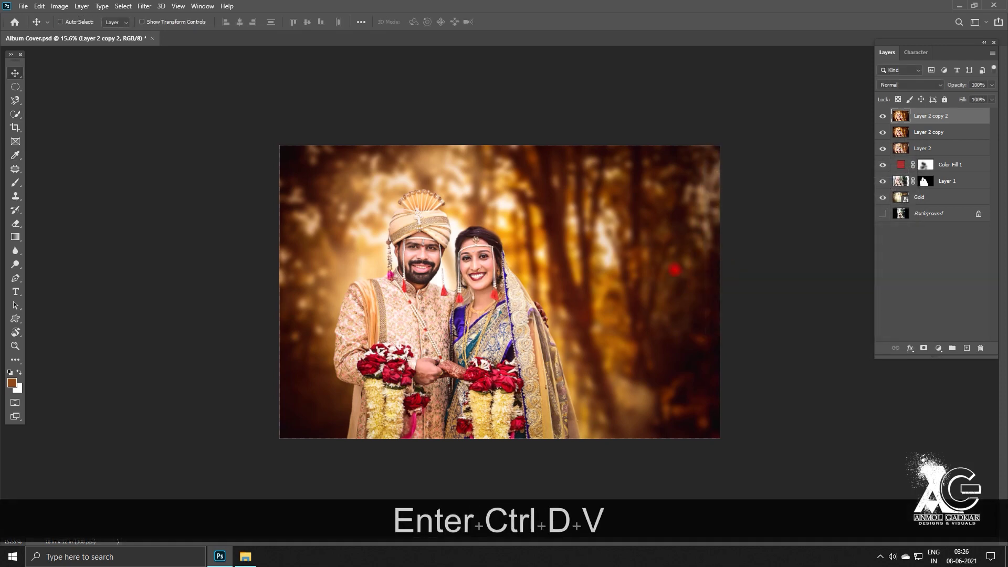
Duplicate the top layer and set Contrast +57, Highlights -33 and Shadows +44 in the Camera Raw filter
scroll(498, 289, up, 1)
scroll(499, 292, up, 1)
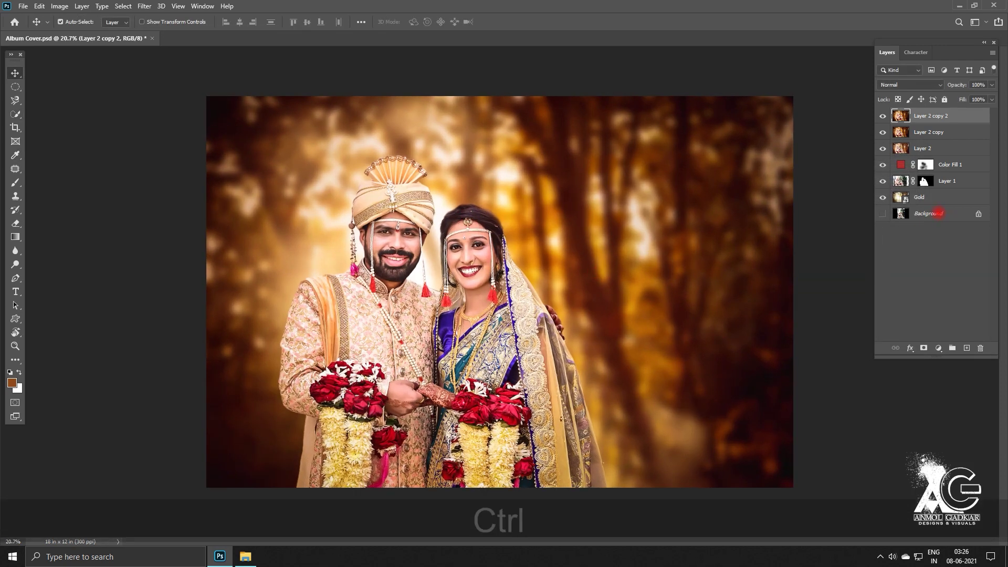
key(ctrl+j)
scroll(561, 191, down, 1)
key(ctrl+shift+a)
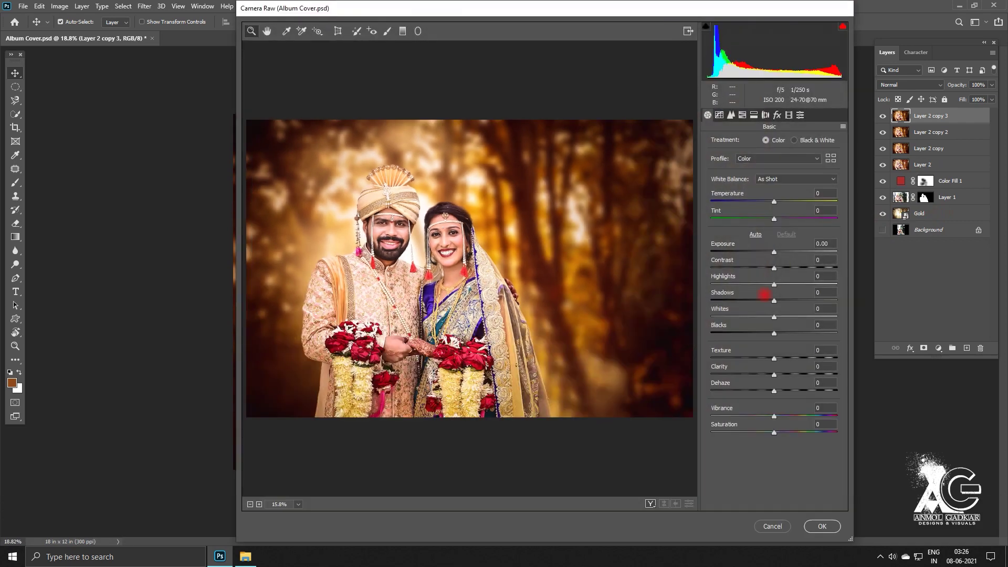
drag(774, 268, 810, 269)
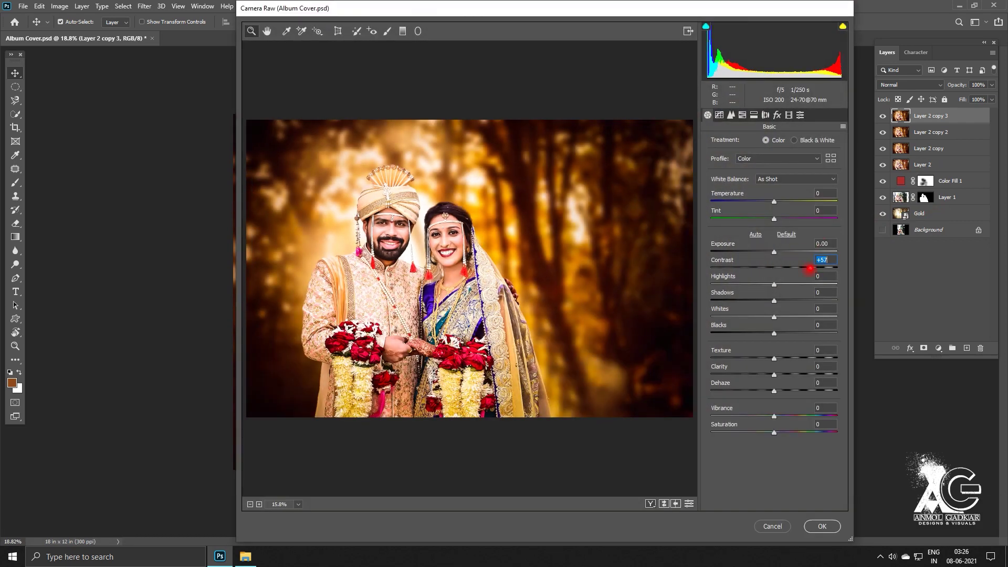
click(752, 284)
click(801, 300)
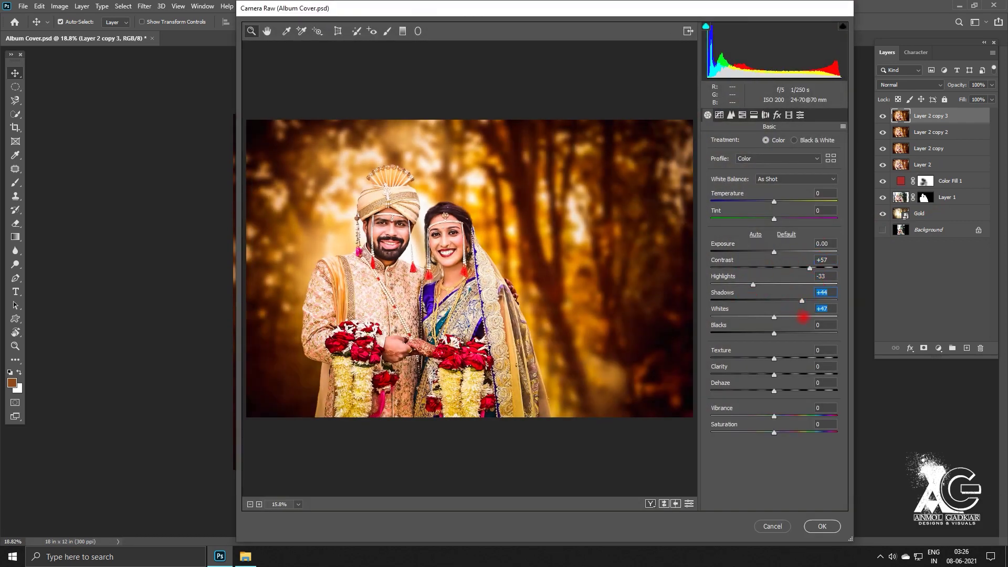
Set Whites to +18, Blacks to -39 and Clarity to +36, and apply the Camera Raw adjustments
click(803, 317)
click(751, 332)
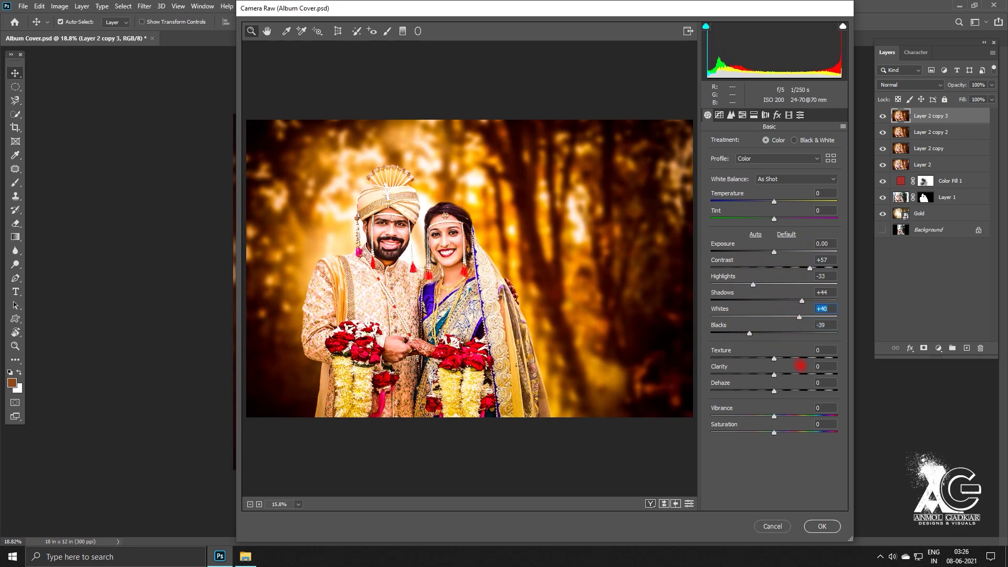
click(797, 374)
drag(797, 317, 786, 318)
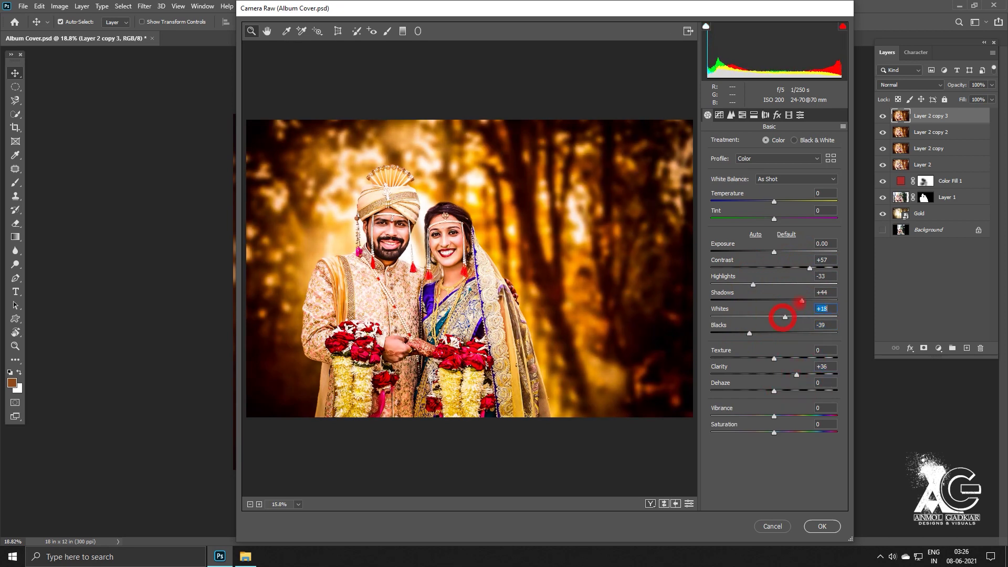
key(Return)
key(Return)
key(Return)
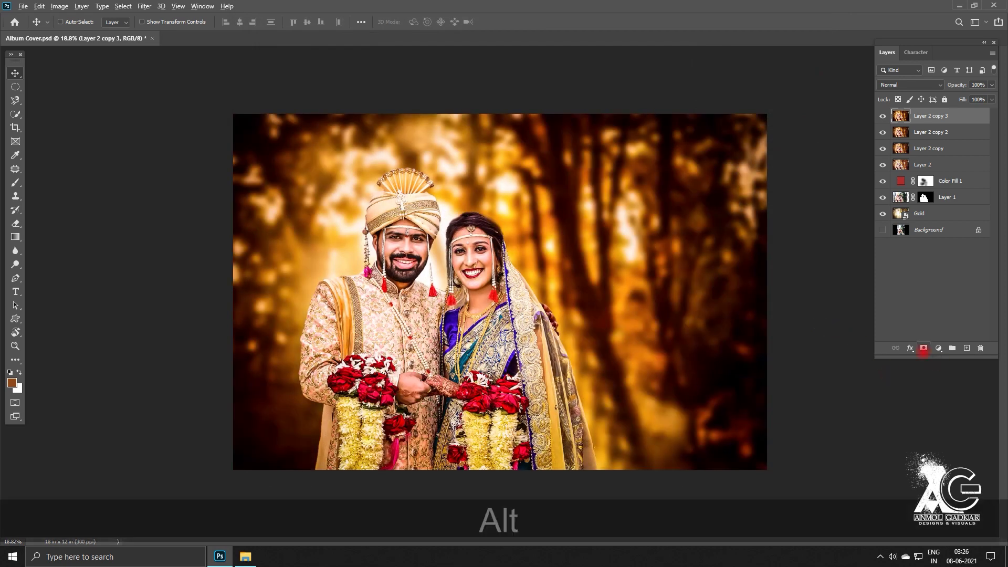
Hide the adjusted layer behind a black mask and ready a white brush at 99% opacity
alt+click(923, 349)
key(b)
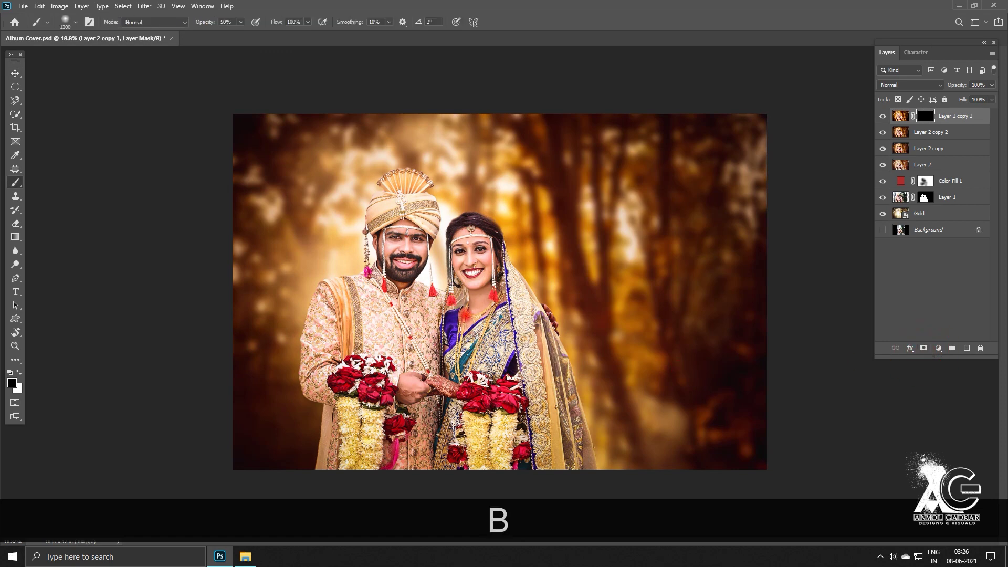
scroll(504, 292, down, 1)
key(x)
key(9)
key(9)
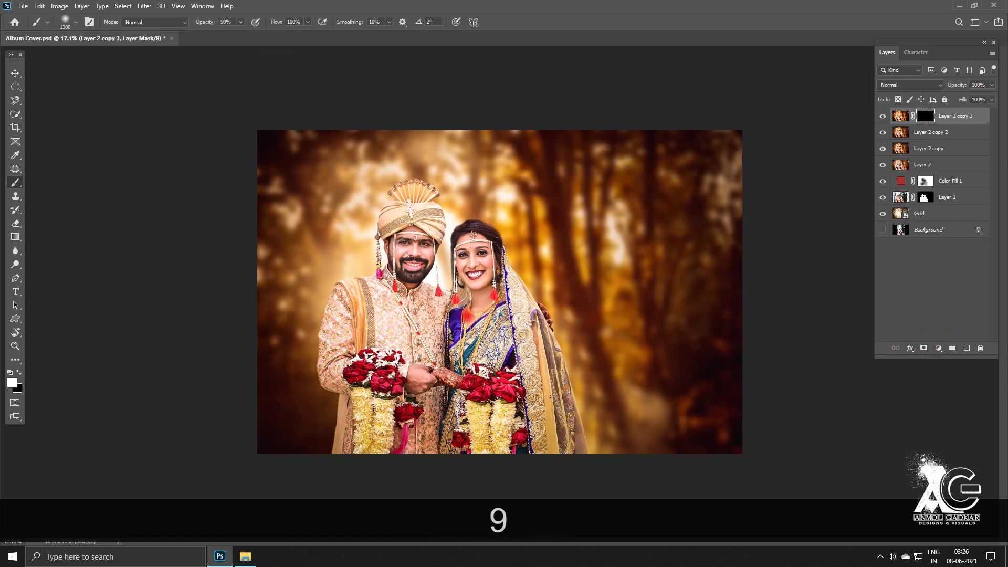
Paint white on the mask over the couple's outfits, garlands and hands to reveal the adjustment, resizing the brush as needed
scroll(504, 292, down, 1)
scroll(504, 292, down, 1)
key(bracketright)
key(bracketright)
key(bracketleft)
key(bracketleft)
key(bracketleft)
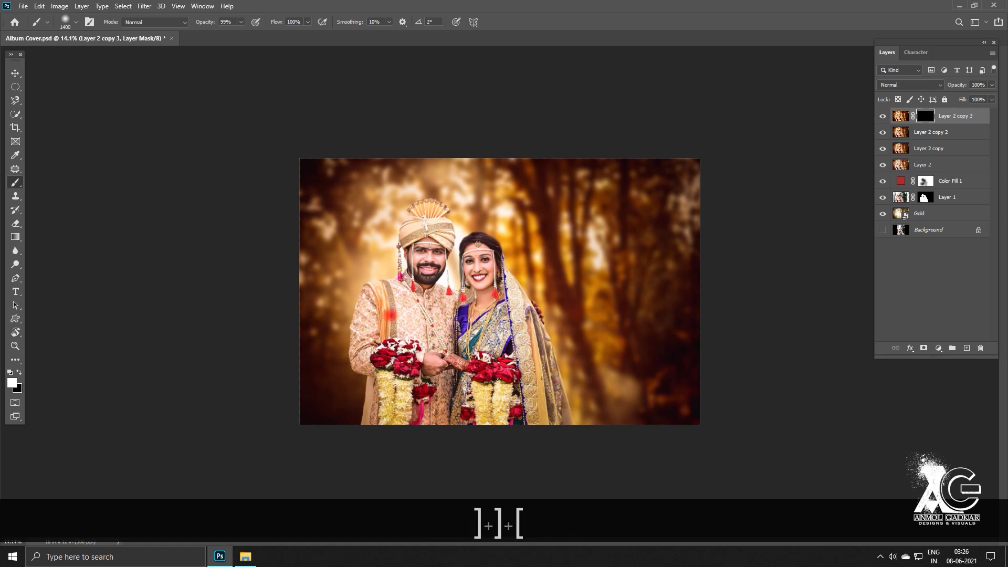
click(385, 315)
key(bracketleft)
key(bracketleft)
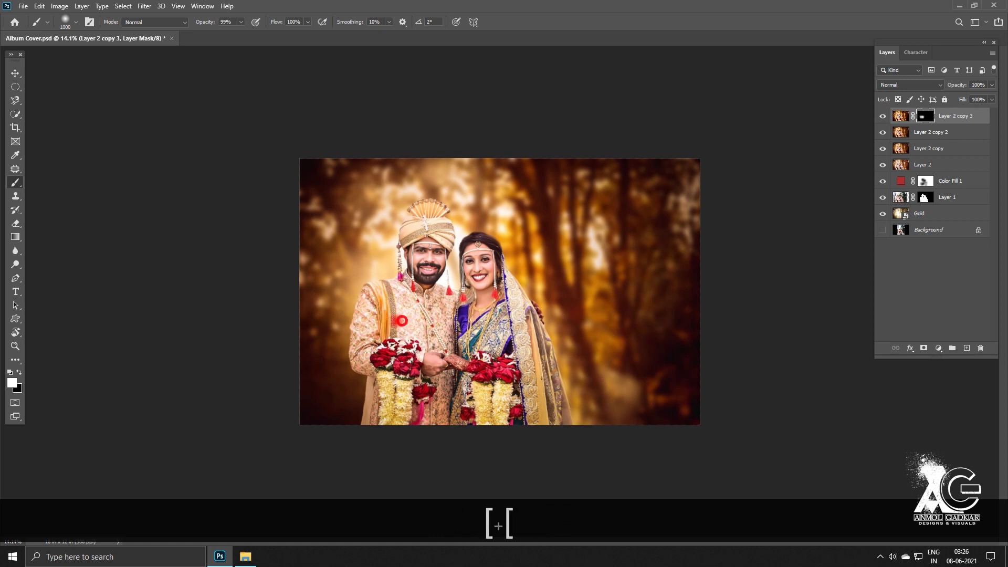
key(bracketright)
click(401, 430)
click(460, 408)
key(bracketleft)
key(bracketleft)
key(bracketleft)
key(bracketleft)
click(509, 323)
key(bracketright)
click(476, 395)
key(bracketright)
click(442, 370)
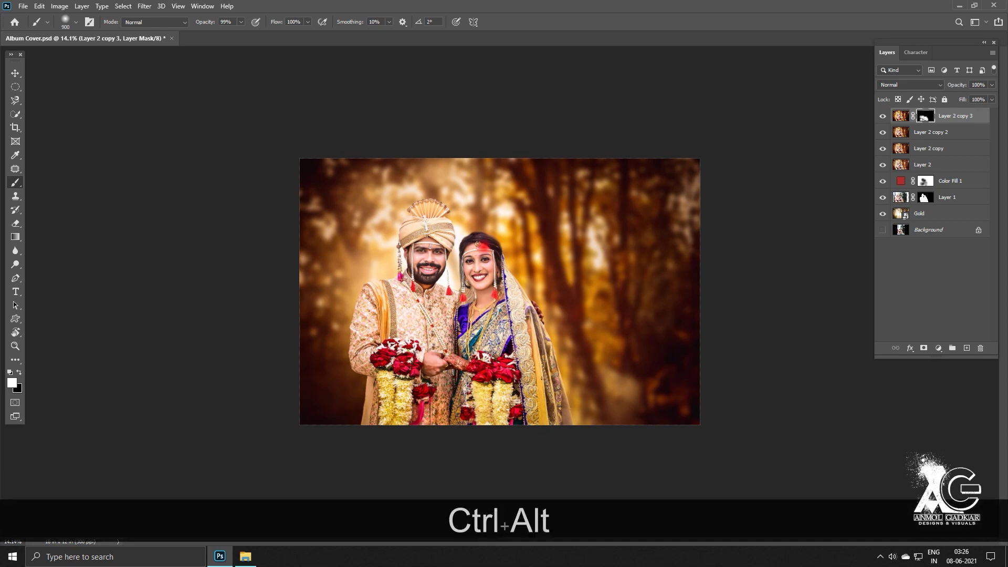
Reveal the adjustment on the groom's turban and collar with a smaller brush, reduced down to 250 px
scroll(463, 201, up, 2)
scroll(431, 227, up, 2)
key(bracketleft)
key(bracketleft)
key(bracketleft)
key(bracketleft)
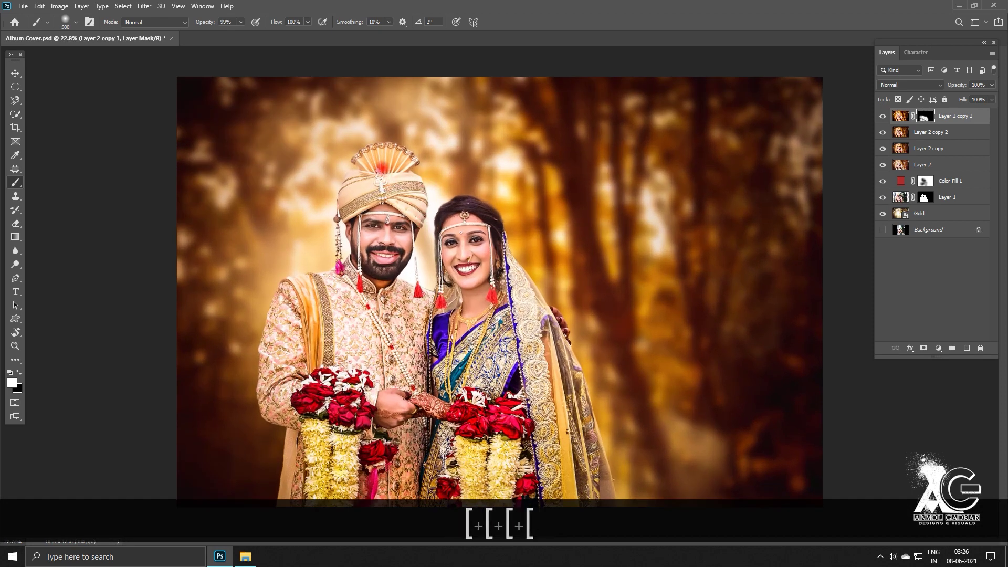
key(bracketleft)
key(bracketleft)
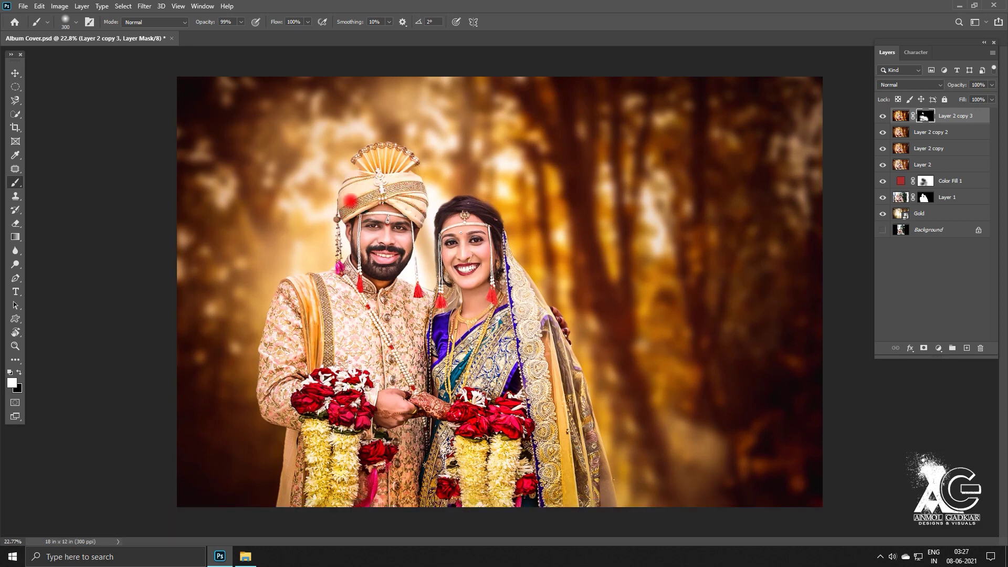
key(bracketright)
key(bracketright)
key(bracketleft)
key(bracketleft)
key(bracketleft)
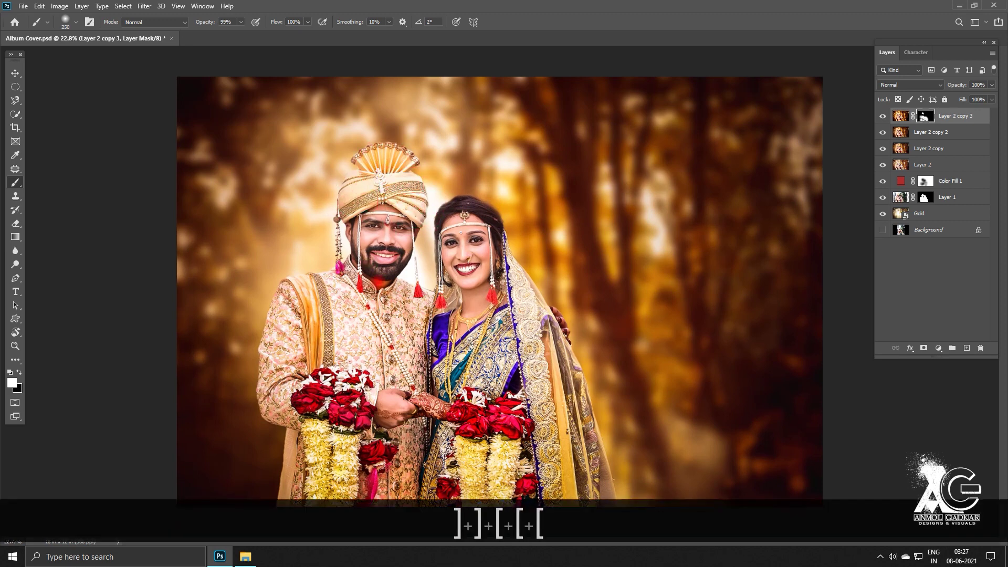
Lower the brush to 10% opacity, enlarge it to 600 px and lightly brush the adjustment over the faces
scroll(385, 287, down, 1)
key(x)
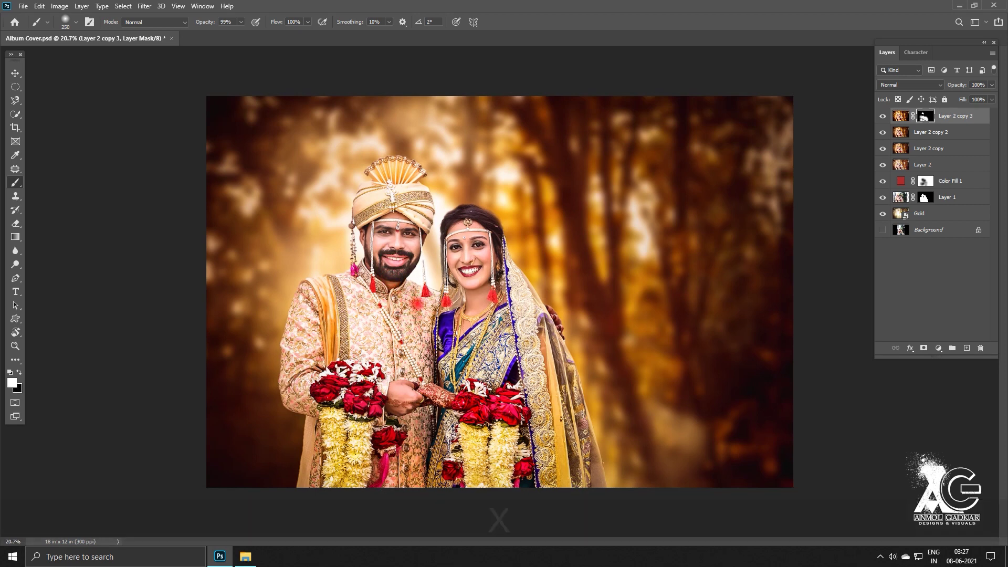
key(1)
key(bracketright)
key(bracketright)
key(bracketright)
key(bracketright)
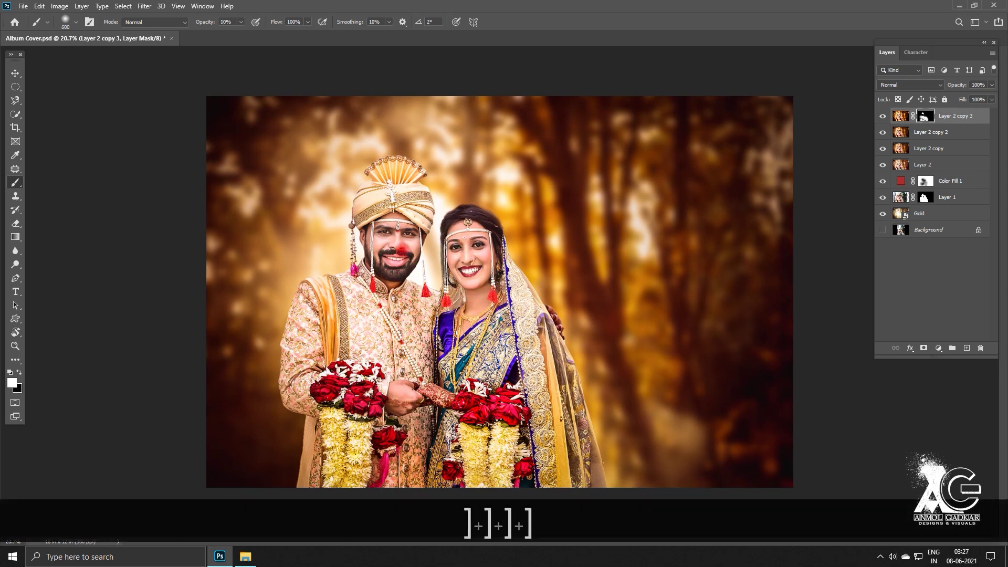
scroll(477, 299, up, 1)
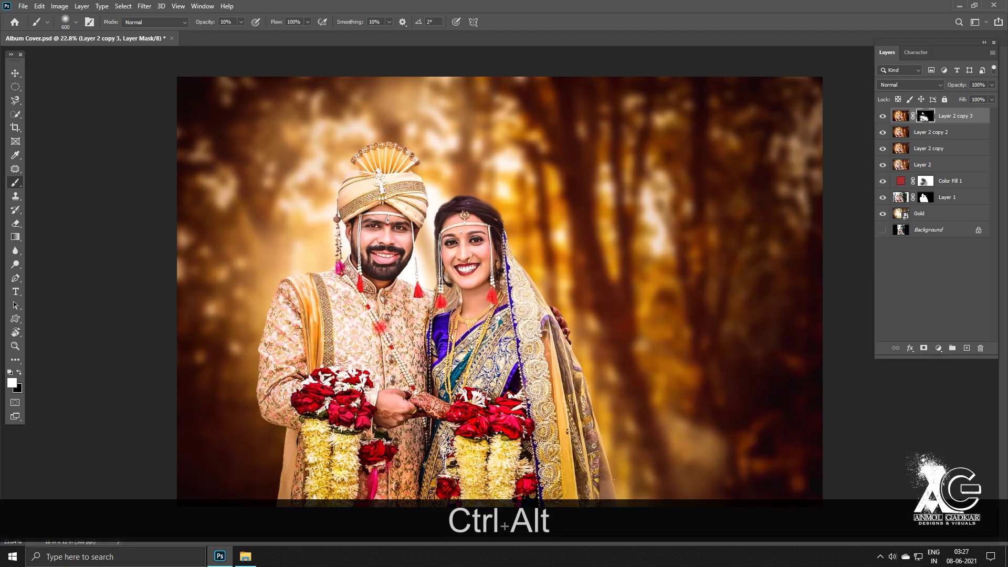
Stamp all visible layers into a new merged layer at the top of the stack
scroll(478, 299, up, 5)
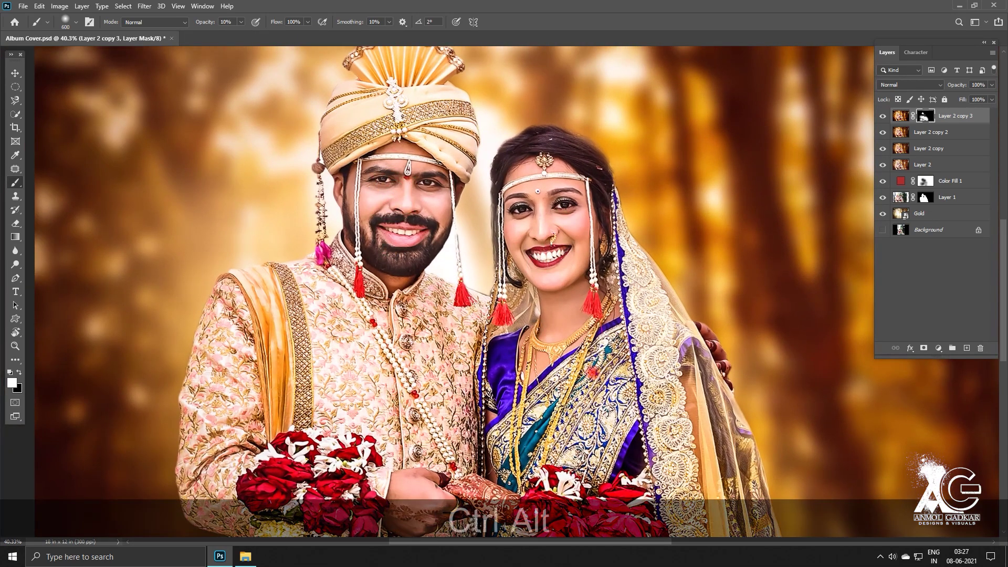
scroll(498, 260, down, 1)
key(ctrl+shift+alt+e)
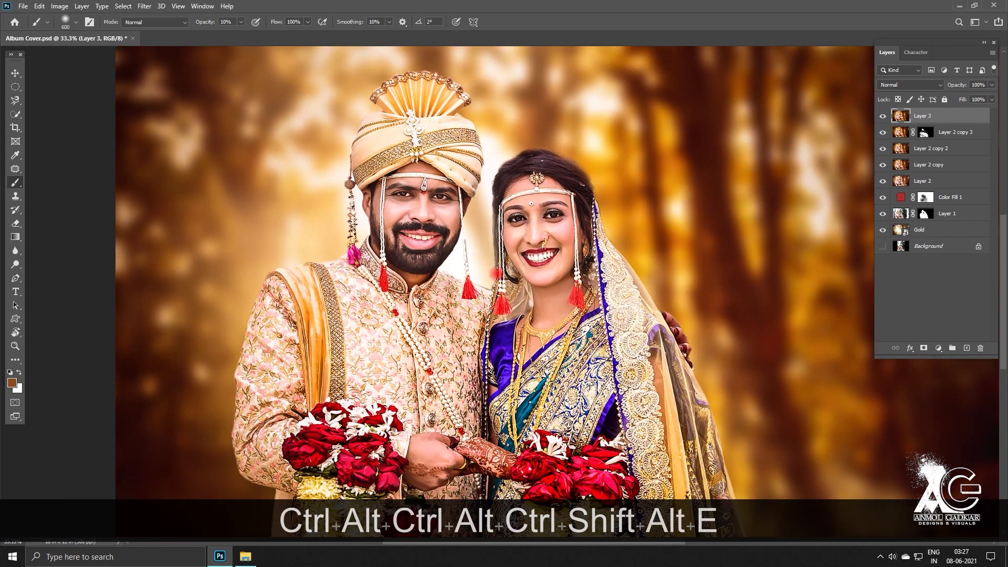
key(ctrl+0)
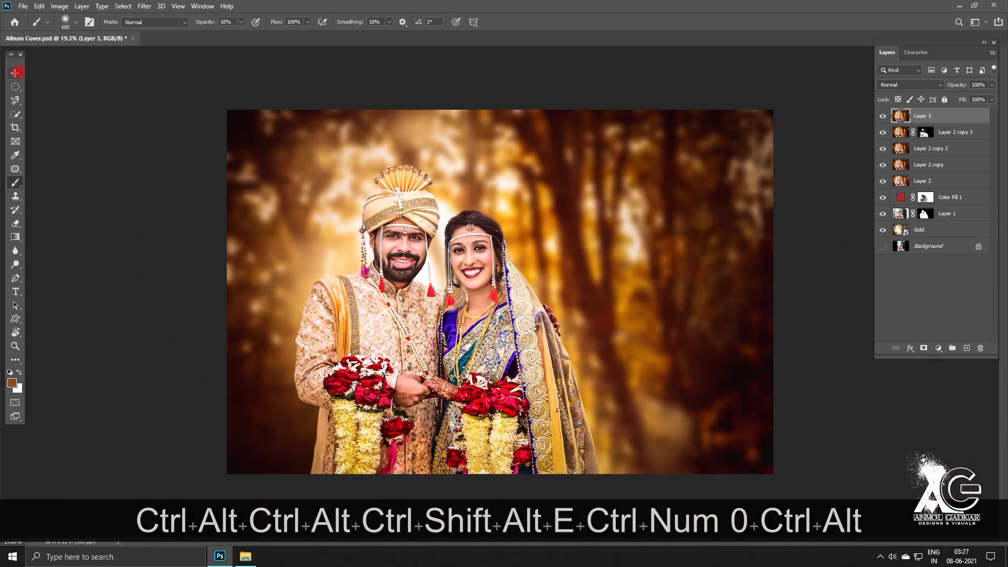
click(16, 74)
scroll(510, 223, down, 2)
scroll(531, 294, up, 2)
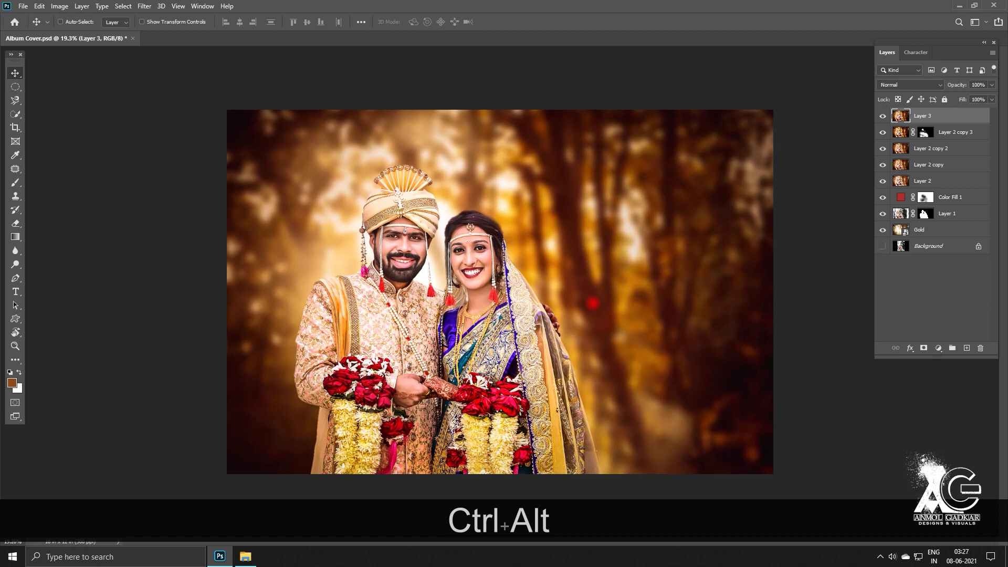
Duplicate the merged layer and open the Nik Collection filter Color Efex Pro 4 on the copy
key(ctrl+j)
key(ctrl+shift+a)
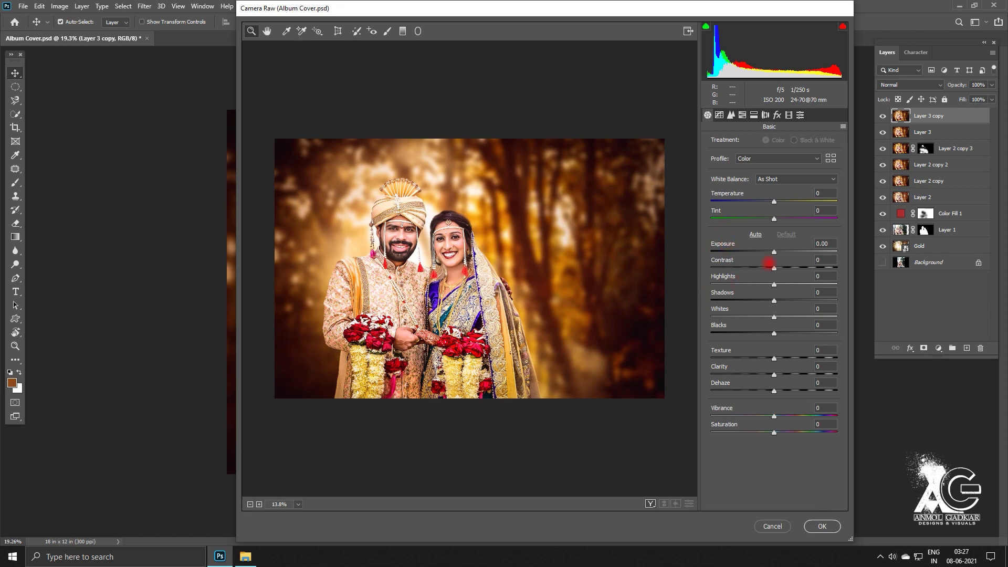
key(Escape)
click(144, 6)
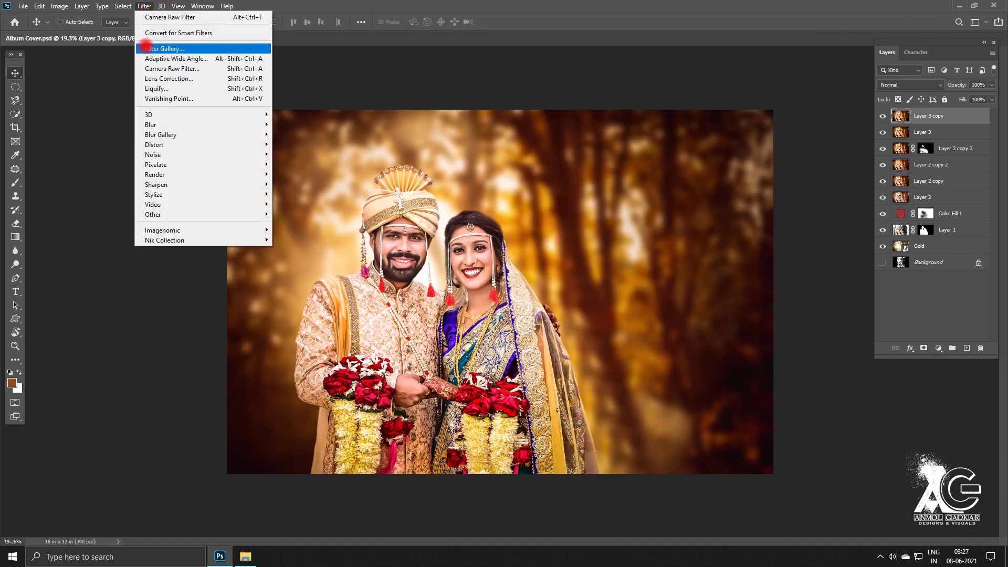
mouse_move(181, 240)
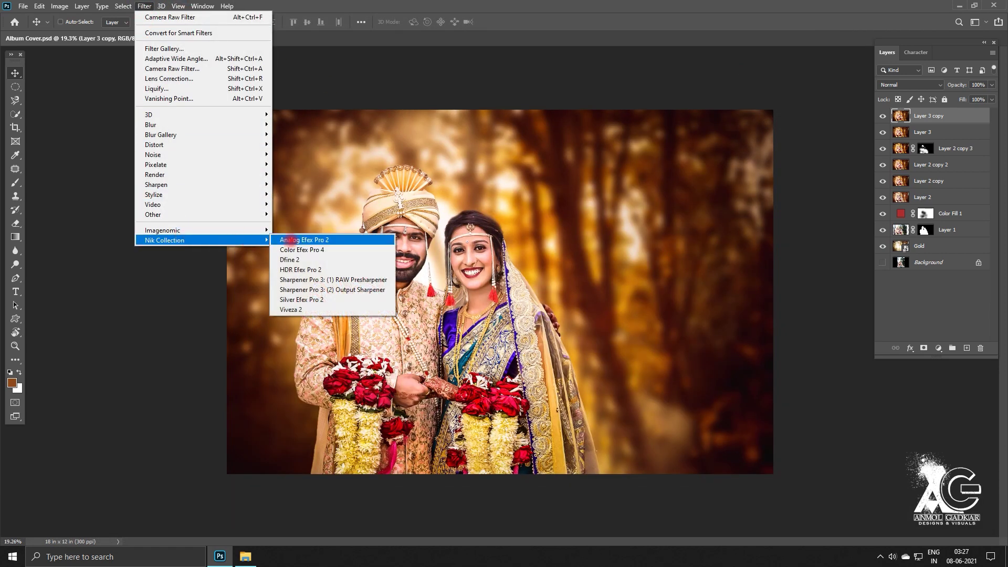
click(297, 249)
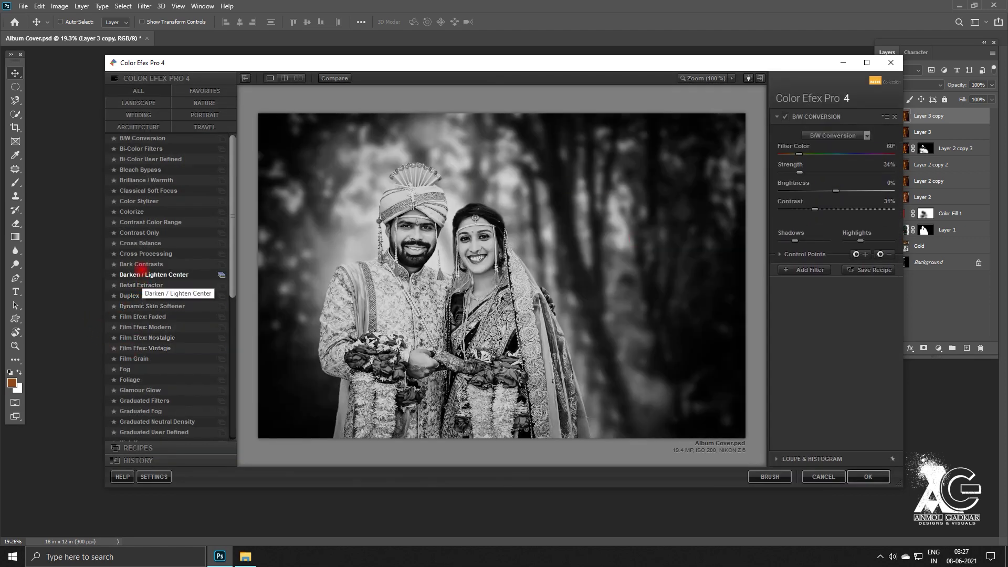
Try the Cross Processing filter at 15% strength, plus the Contrast Only, Cross Balance and Dark Contrasts filters
click(143, 253)
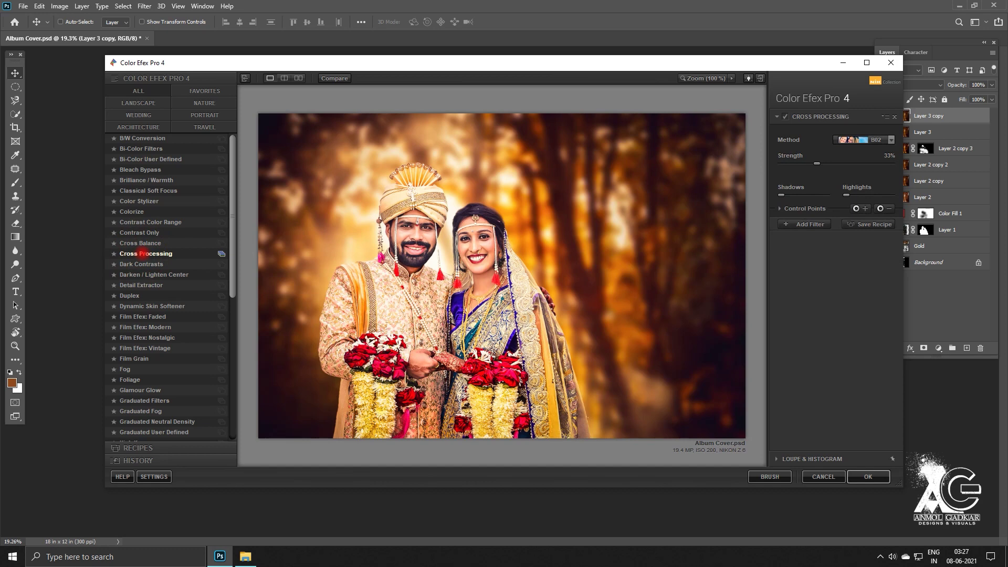
drag(814, 164, 786, 164)
click(850, 140)
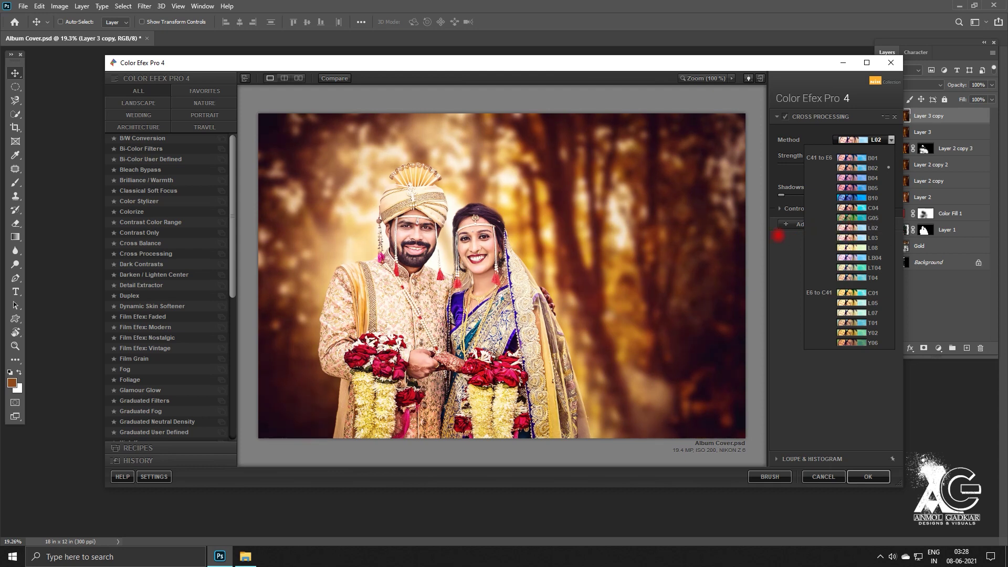
click(778, 237)
drag(819, 164, 799, 171)
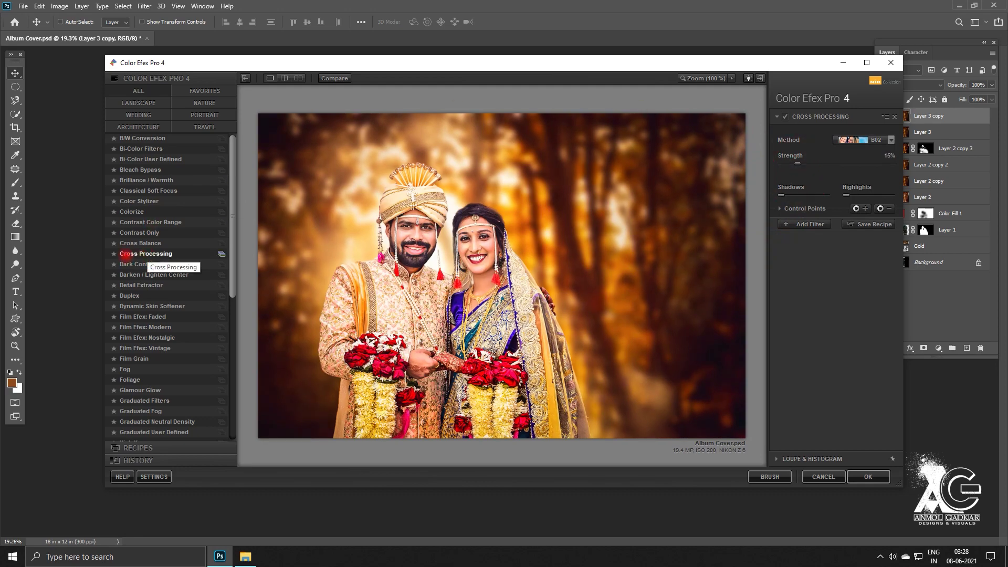
click(138, 232)
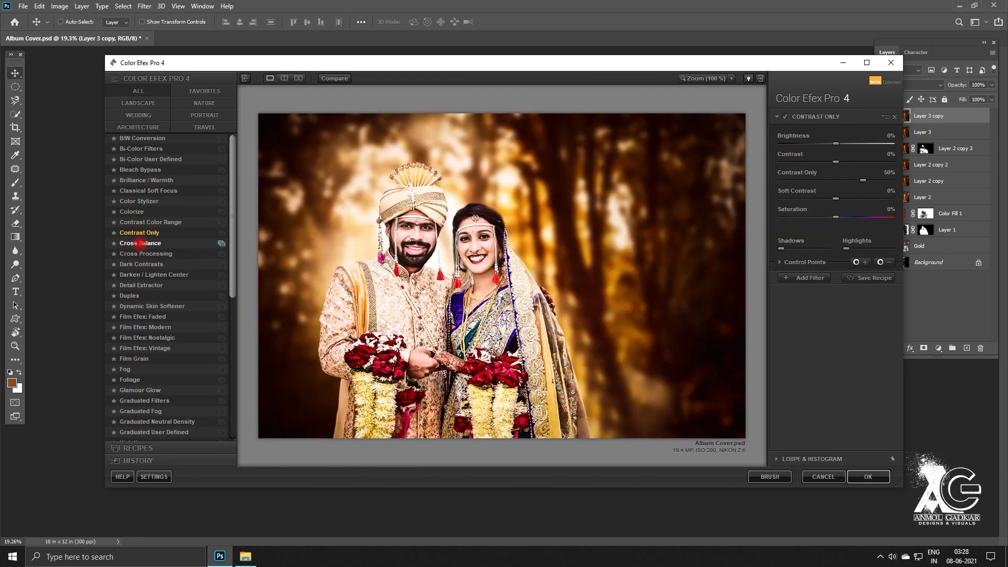
click(140, 243)
click(138, 263)
Choose the Detail Extractor filter and set its Detail Extractor amount to 15%
click(143, 284)
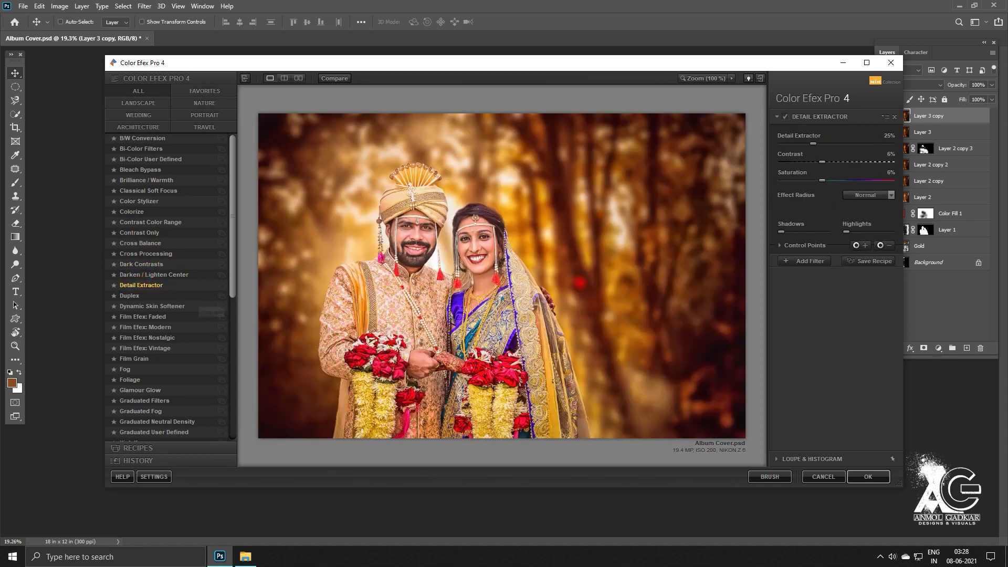
drag(813, 143, 782, 141)
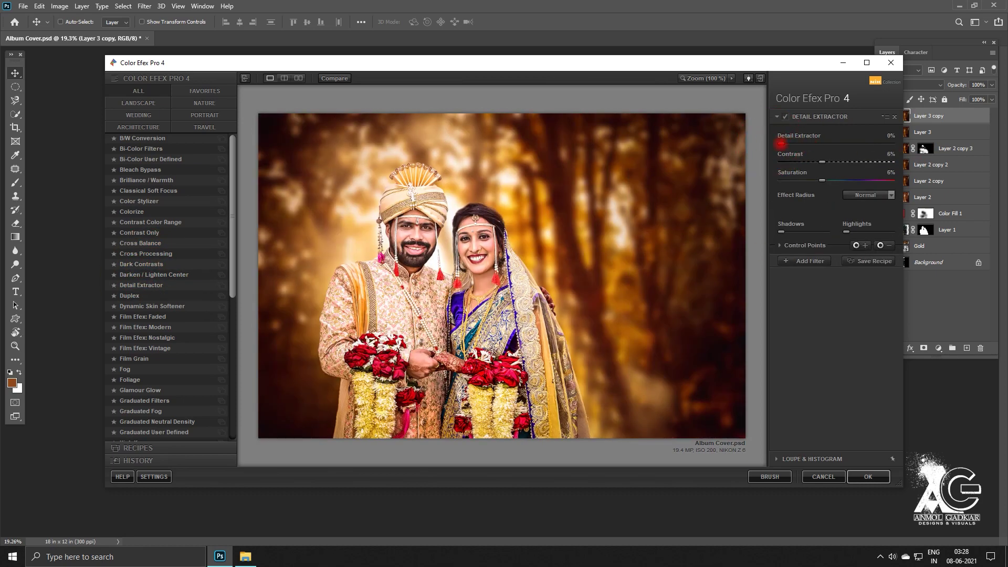
drag(785, 150, 802, 153)
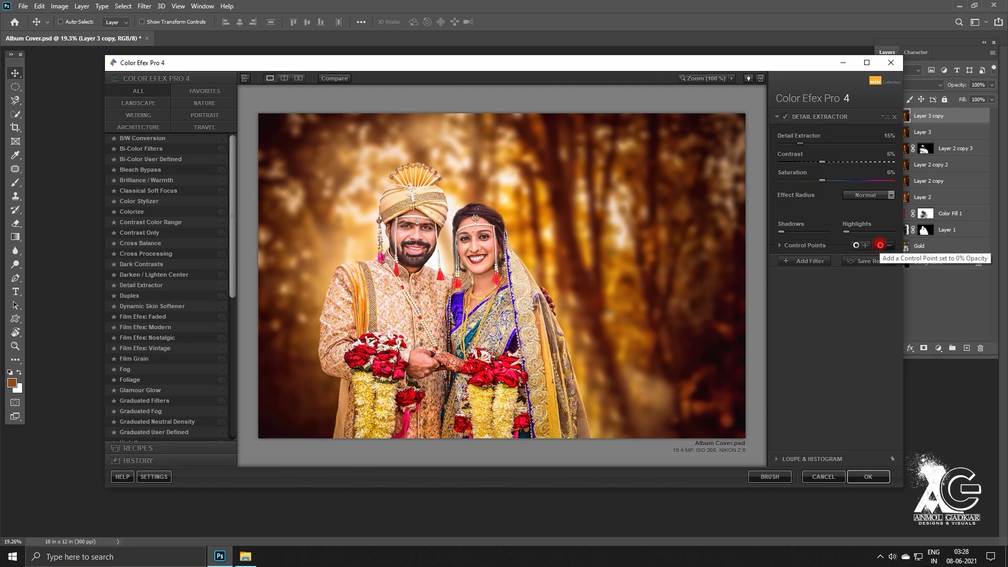
Place 0% opacity control points on the background trees beside the bride and on the upper-left and lower-left background, adjusting their reach
click(880, 245)
click(647, 220)
drag(675, 221, 665, 250)
click(881, 245)
click(295, 176)
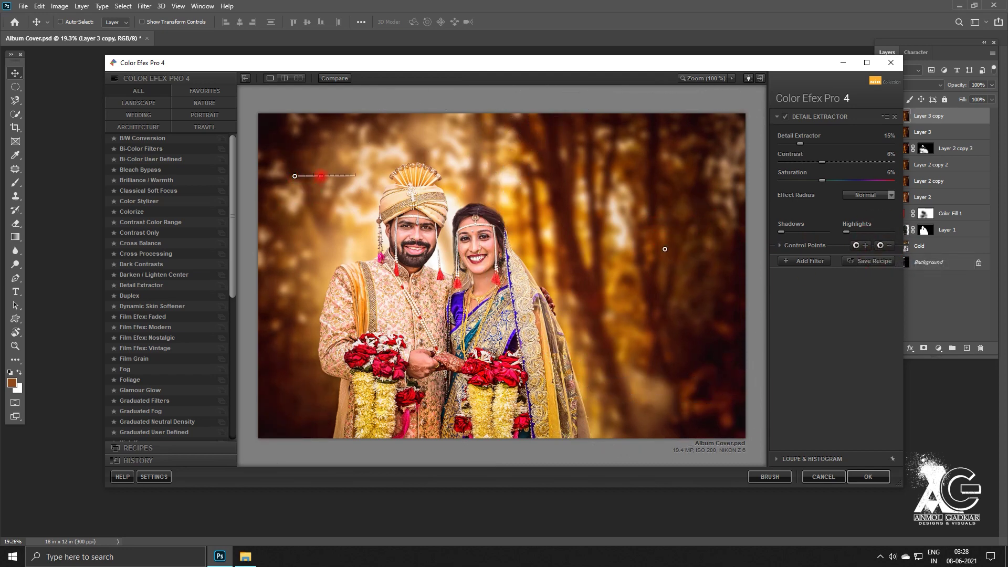
click(883, 247)
click(281, 382)
drag(309, 382, 314, 386)
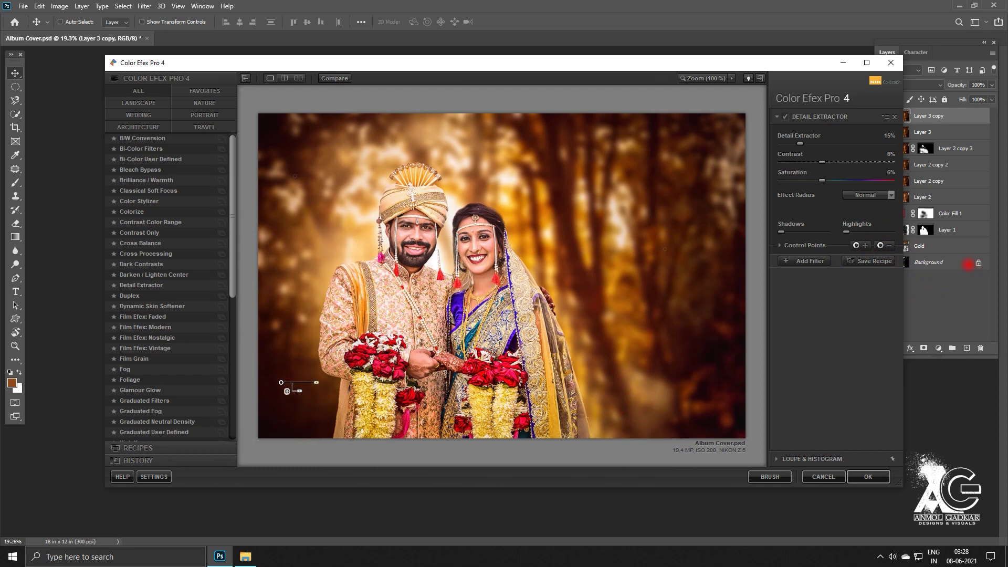
Place further 0% opacity control points on the lower-right background and above the bride's head, adjusting their reach
click(608, 390)
drag(629, 389, 636, 391)
click(641, 390)
click(608, 390)
drag(635, 390, 643, 391)
click(890, 245)
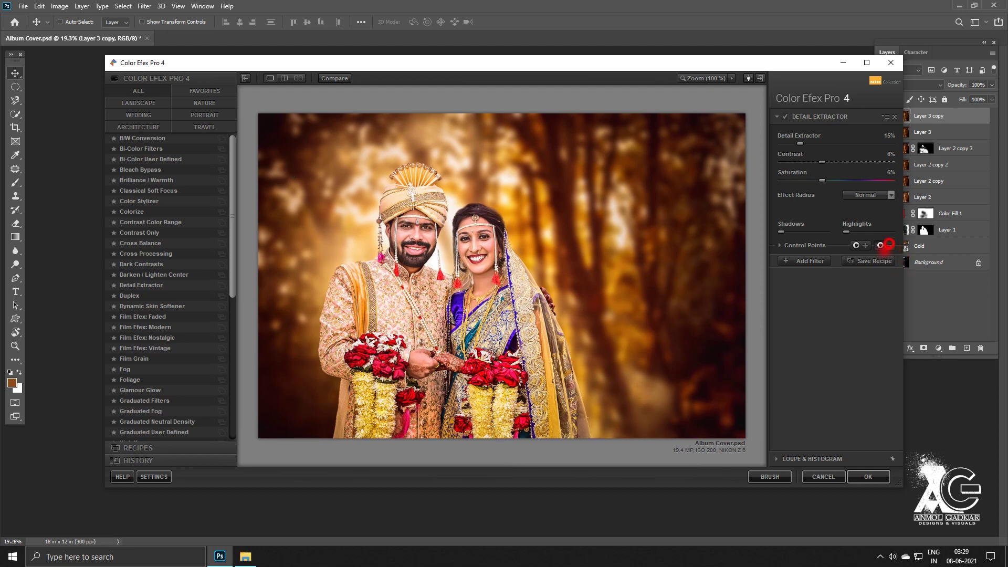
click(492, 131)
drag(519, 131, 522, 131)
Experiment with the Detail Extractor's contrast and saturation, settle both on 6%, and set the Detail Extractor amount to 12%
drag(798, 161, 827, 172)
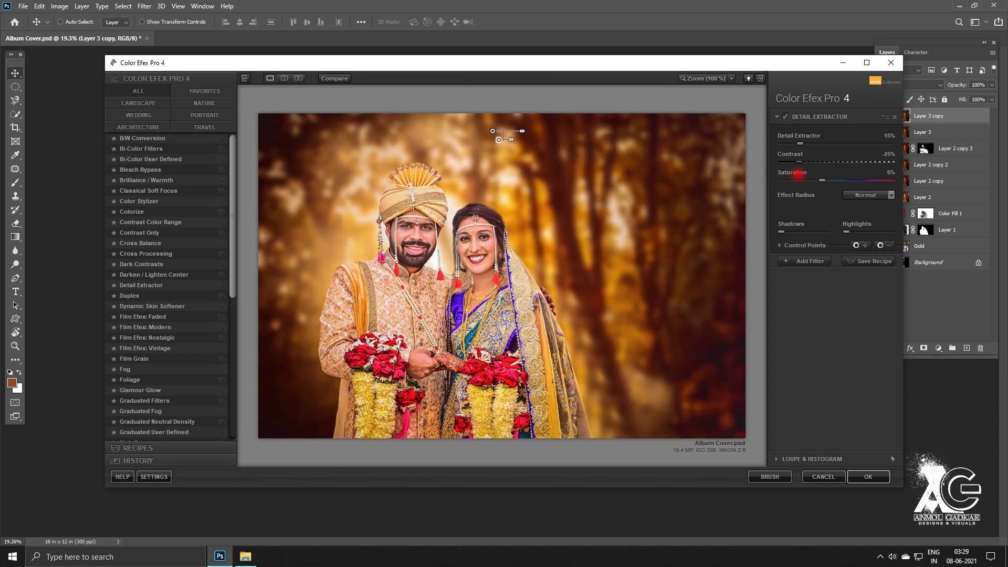
drag(796, 174, 813, 176)
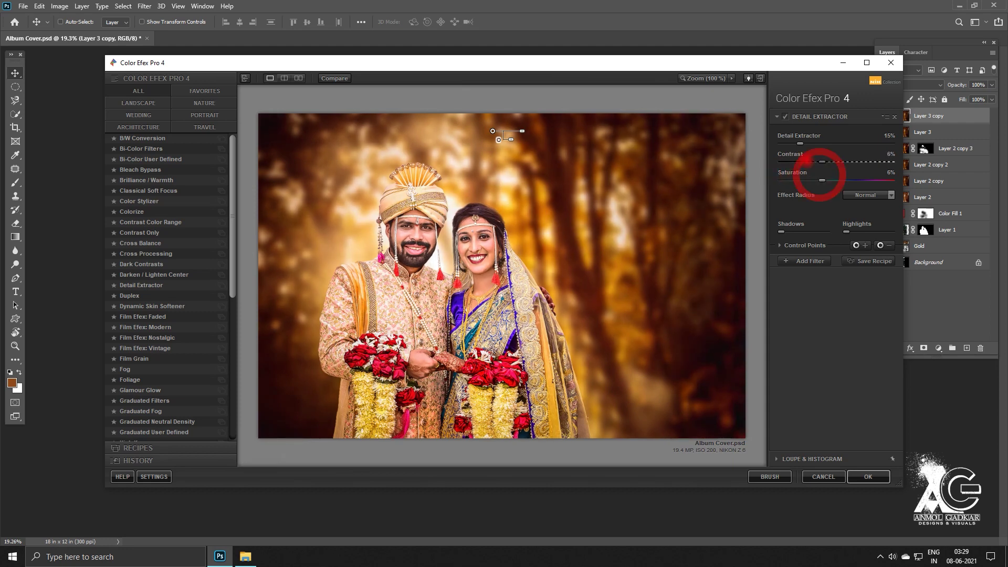
drag(800, 143, 769, 143)
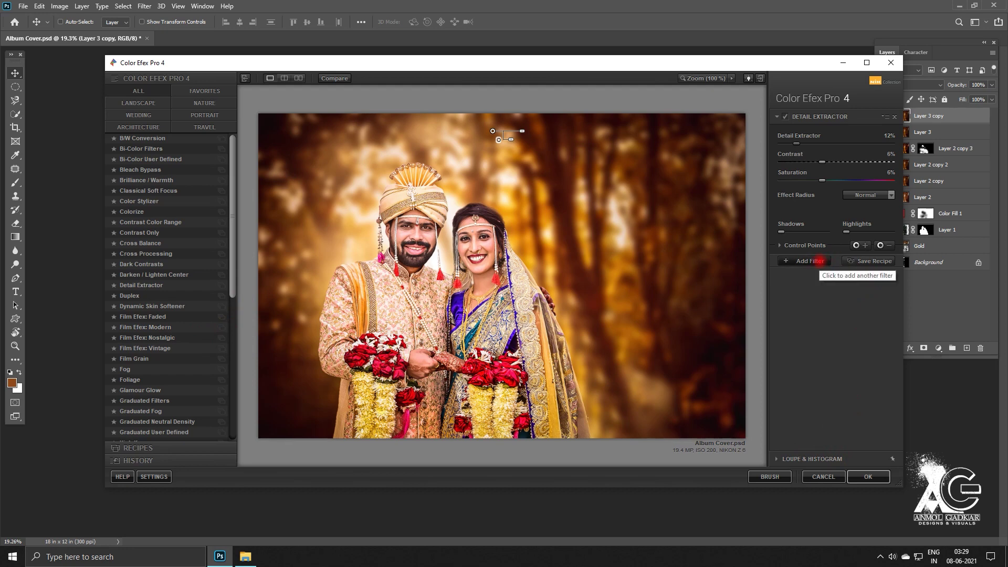
Stack a Cross Processing filter with method T01 at 9% strength and apply the filter combination to the photo
click(819, 260)
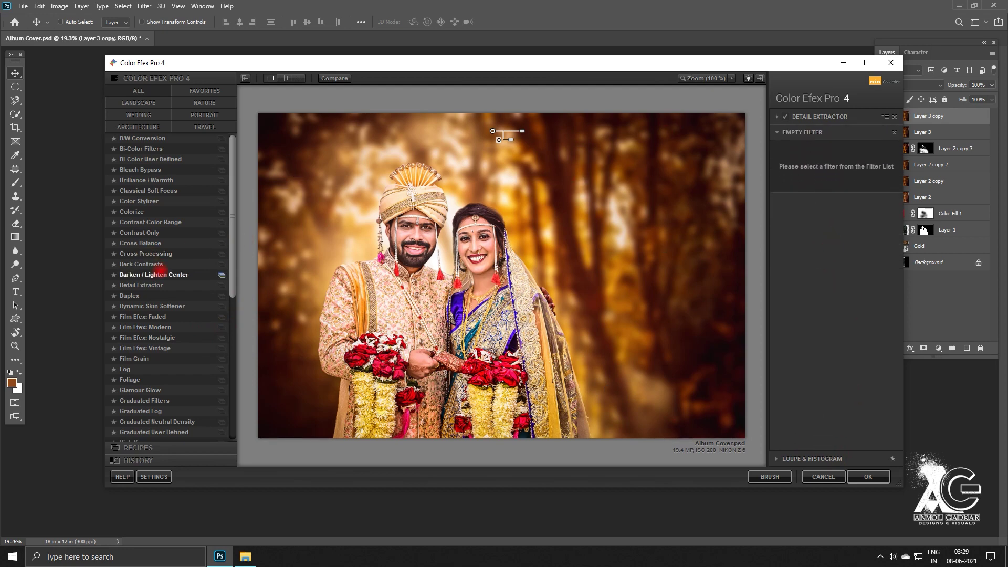
click(146, 254)
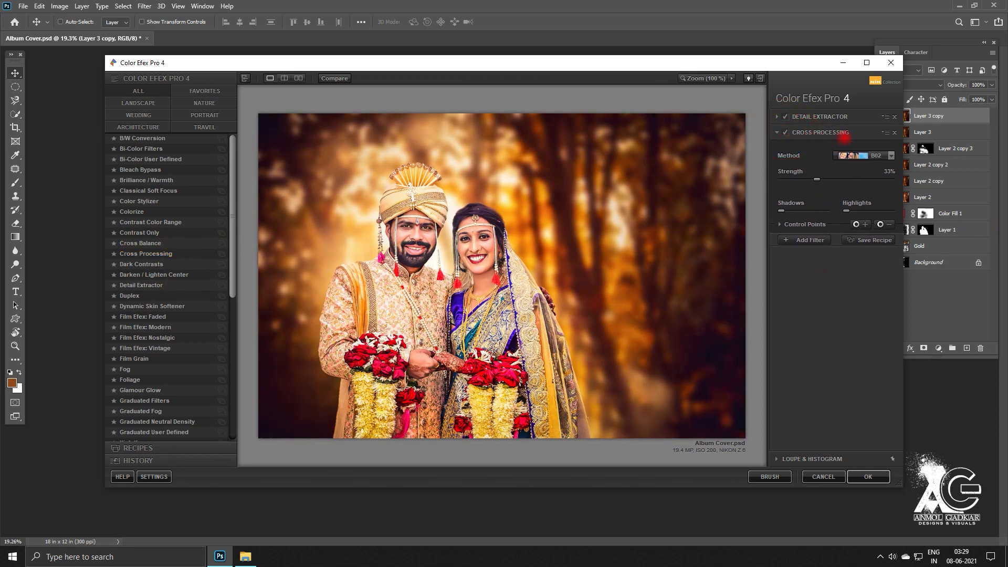
click(864, 155)
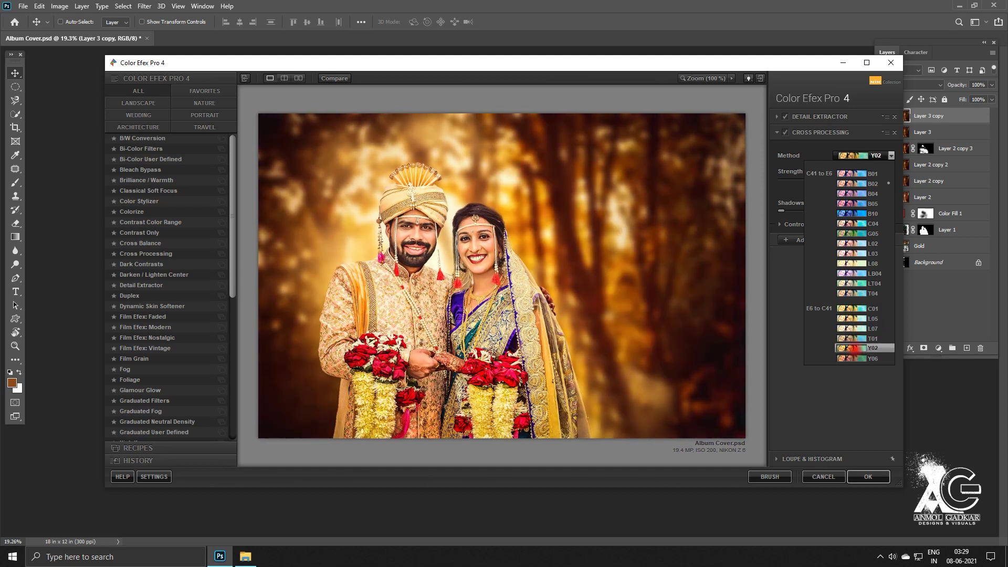
click(854, 338)
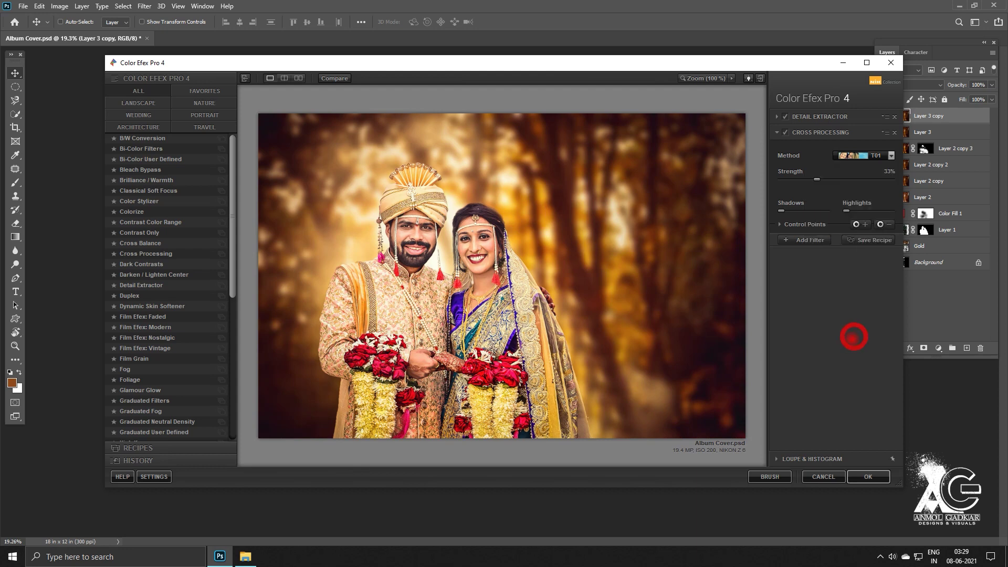
drag(816, 180, 780, 178)
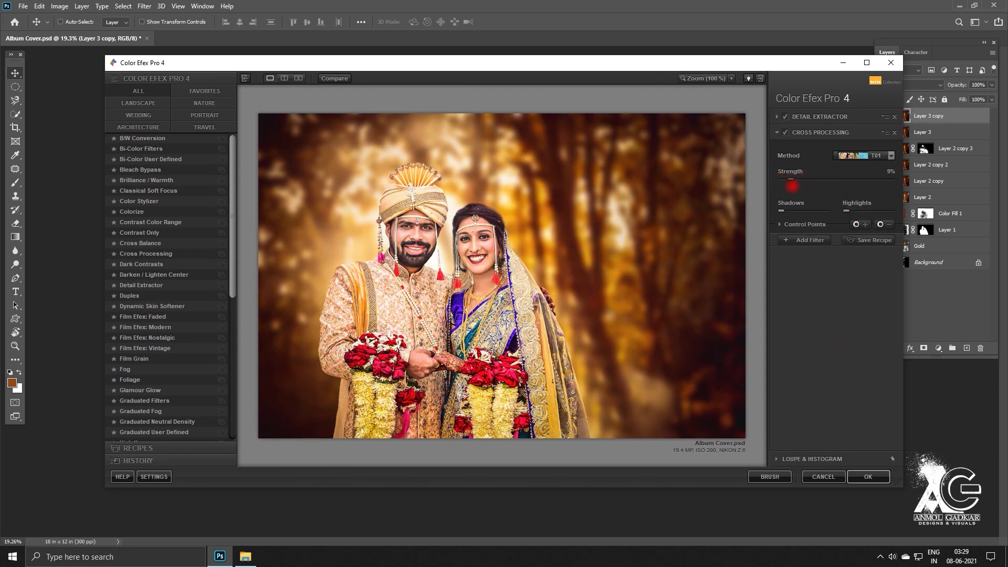
click(786, 133)
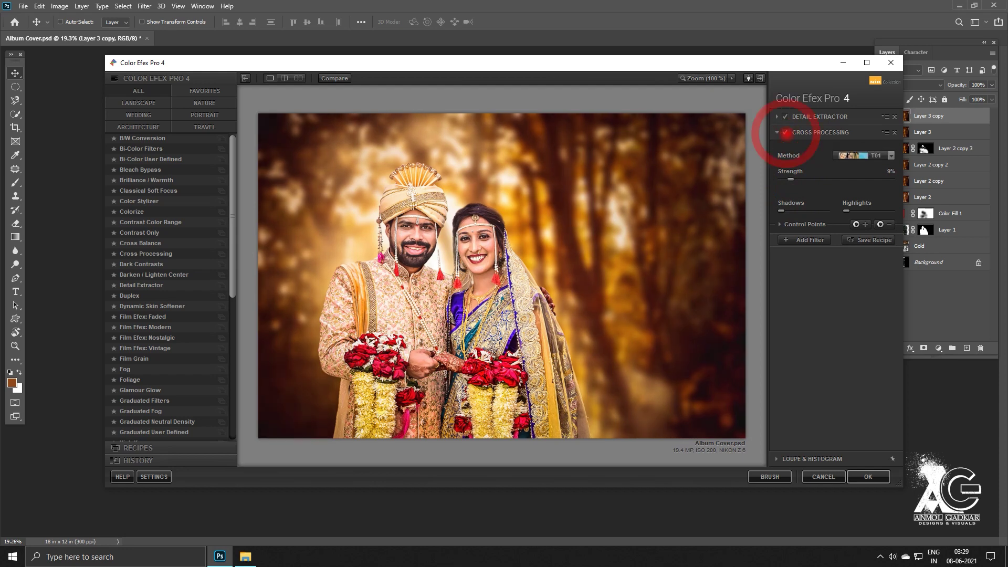
click(817, 240)
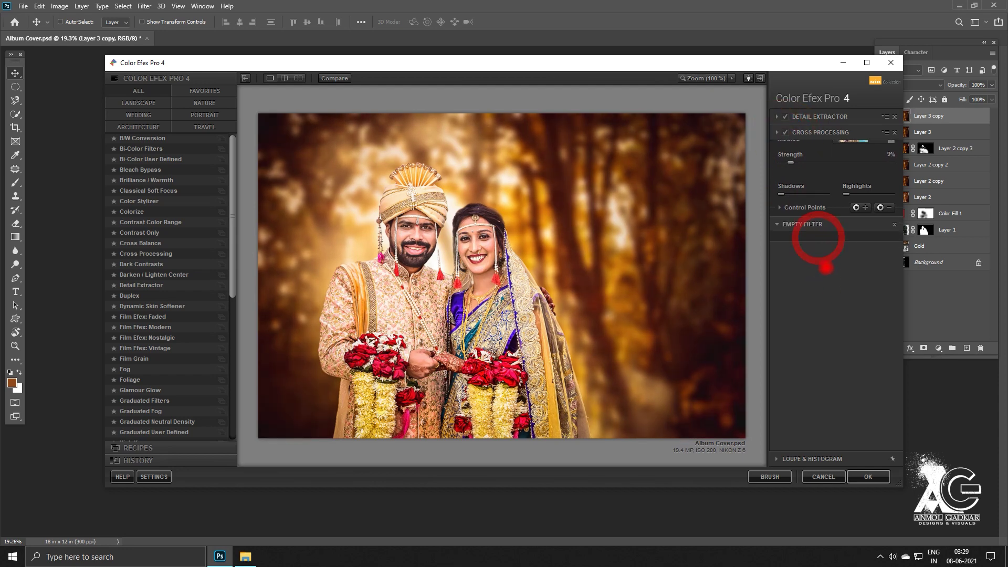
click(868, 476)
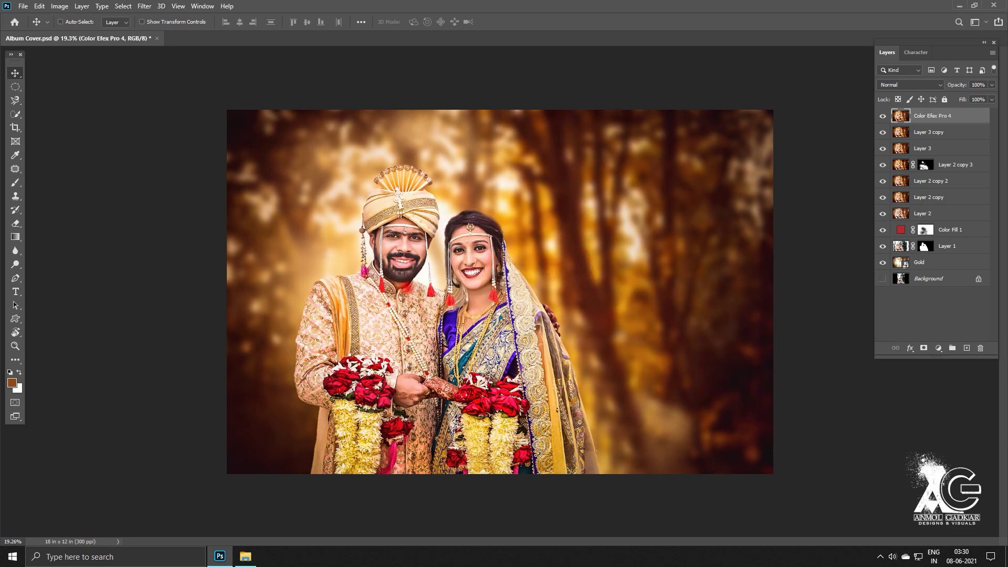
Add a layer mask to the Color Efex Pro 4 layer and set up a black brush at 78% opacity
key(ctrl+alt)
key(ctrl+alt)
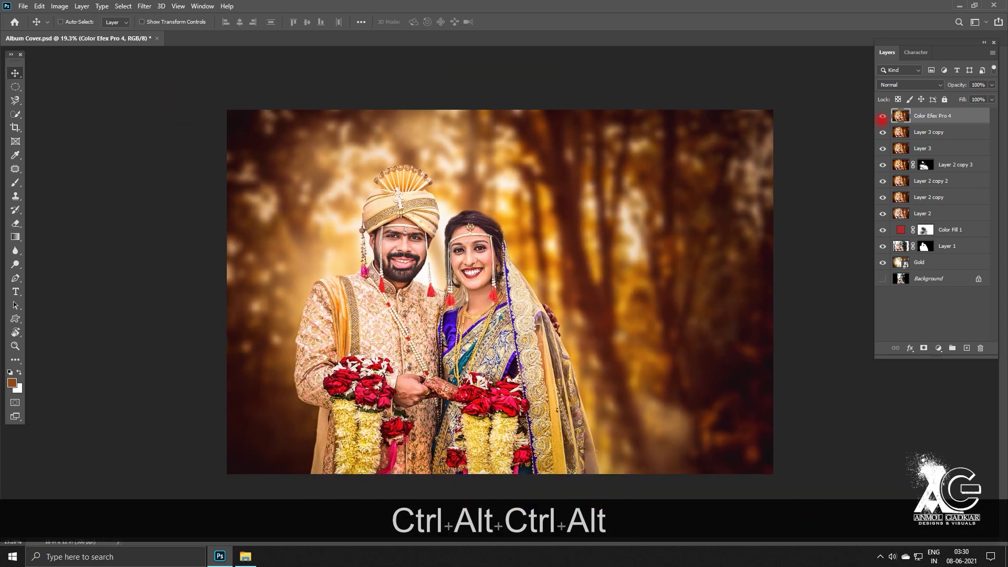
key(ctrl+alt)
scroll(447, 255, up, 8)
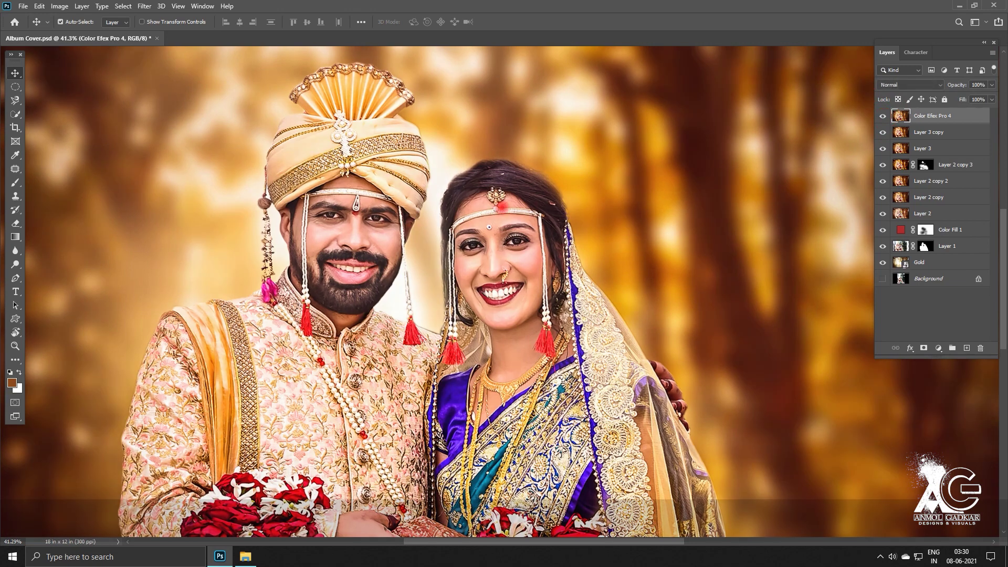
scroll(668, 304, up, 2)
click(924, 348)
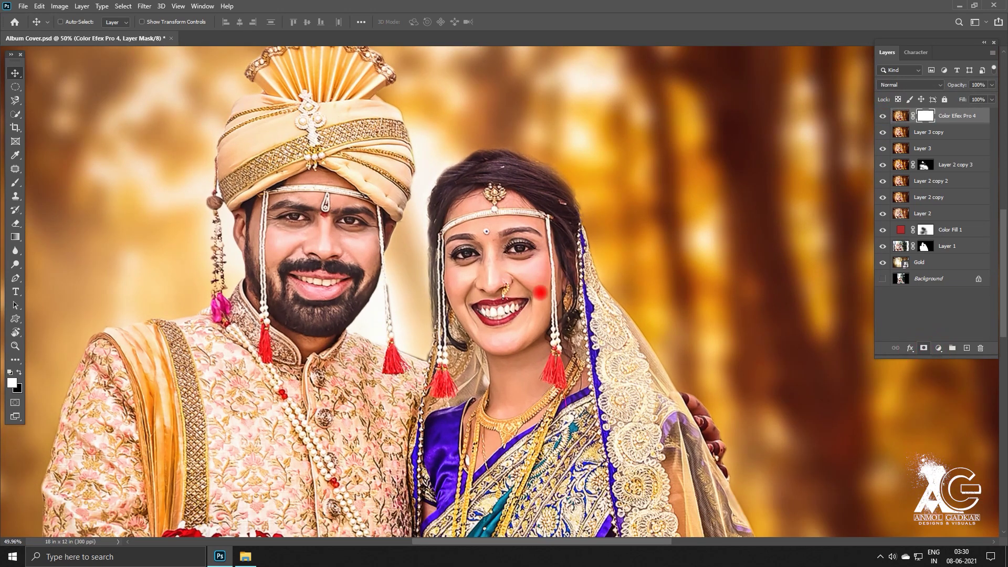
key(b)
key(x)
key(6)
key(7)
key(8)
Brush the filter effect off the bride's cheeks, nose and forehead on the mask, varying a small brush up to 90 px
key(bracketleft)
key(bracketleft)
key(bracketleft)
key(bracketleft)
key(bracketleft)
key(bracketleft)
key(bracketleft)
key(bracketleft)
key(bracketleft)
key(bracketleft)
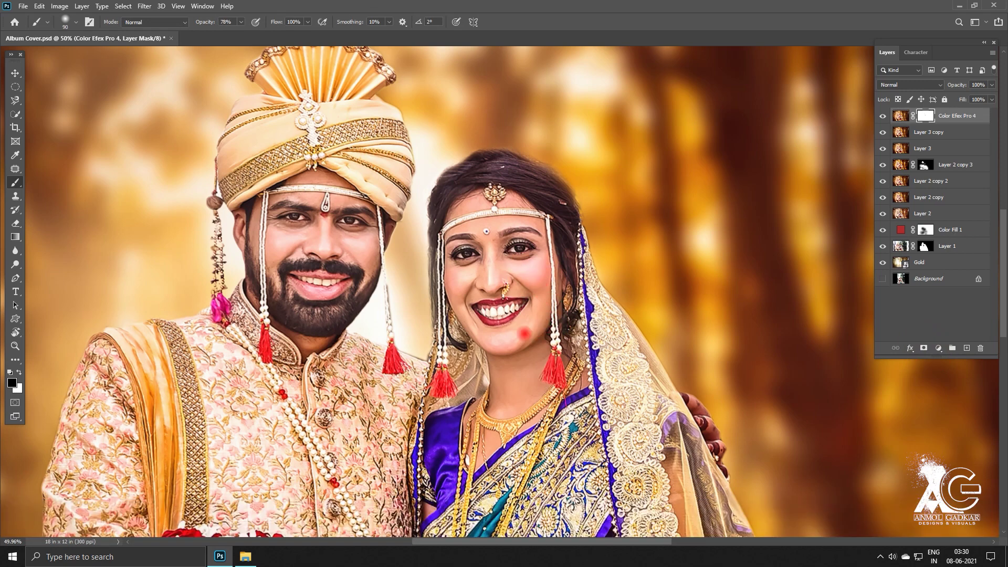
key(bracketleft)
key(bracketleft)
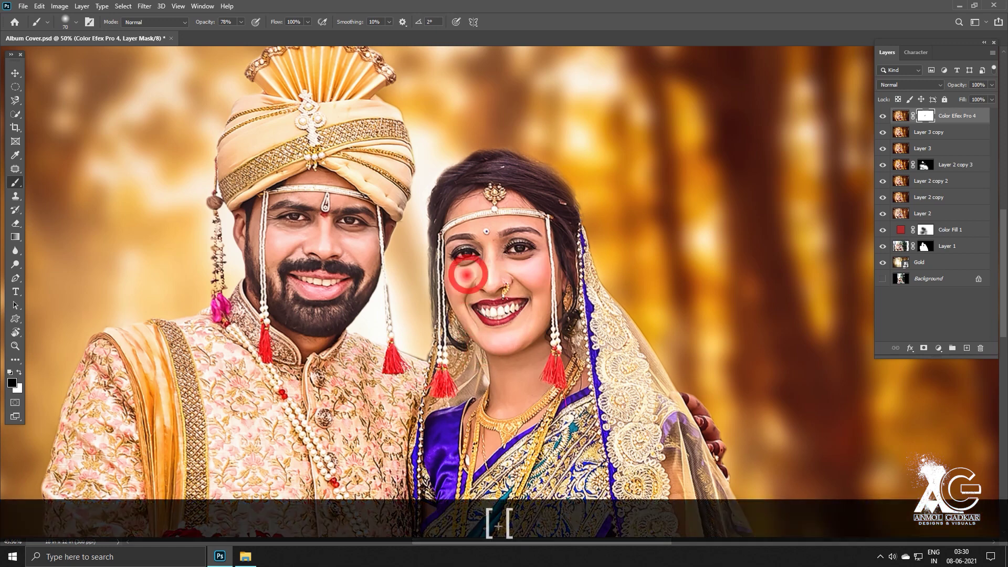
key(bracketleft)
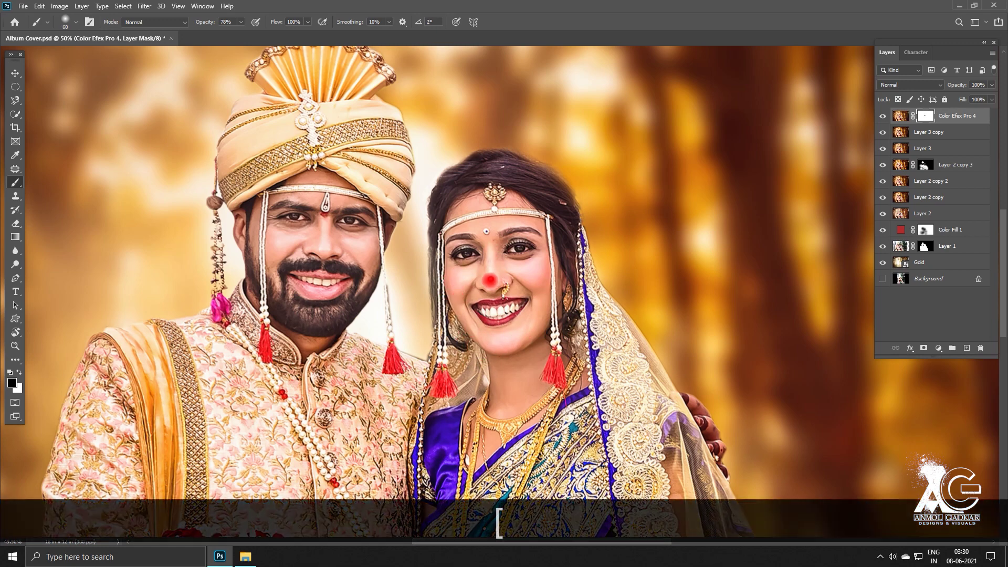
key(bracketleft)
key(bracketright)
key(bracketright)
key(bracketright)
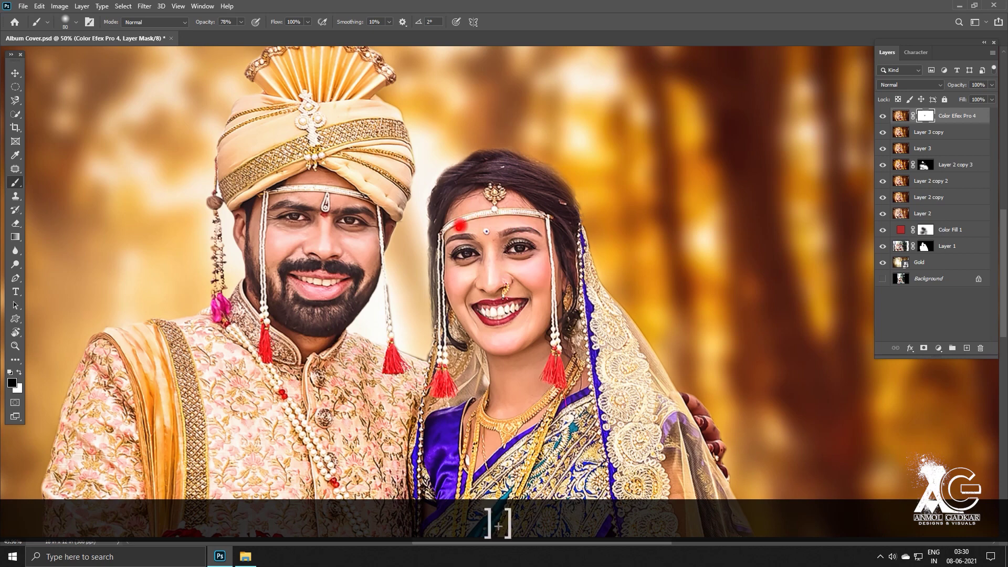
drag(534, 206, 501, 211)
Brush the filter effect off the groom's face on the mask, varying the brush between 80 and 125 px
key(bracketright)
key(bracketright)
key(bracketright)
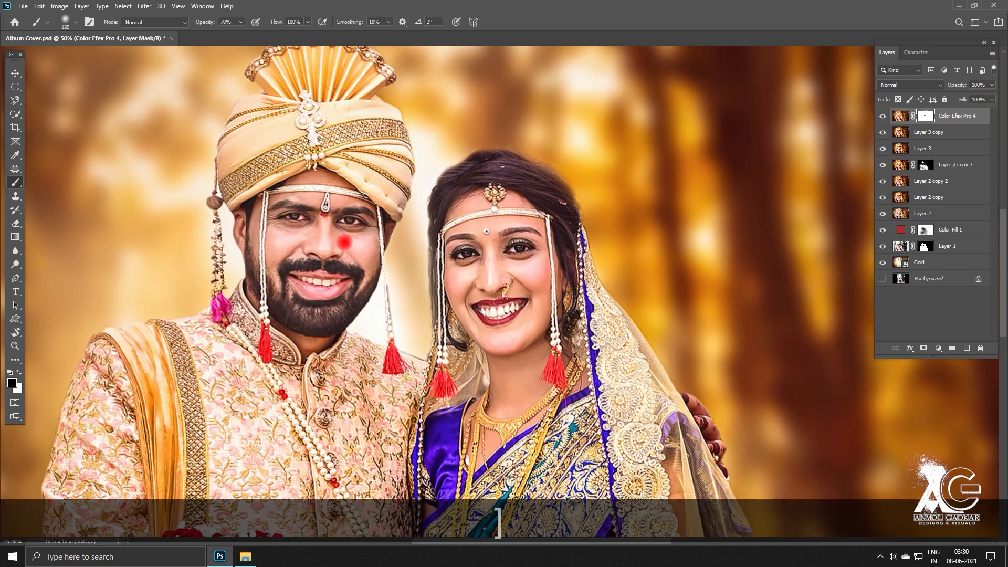
key(bracketleft)
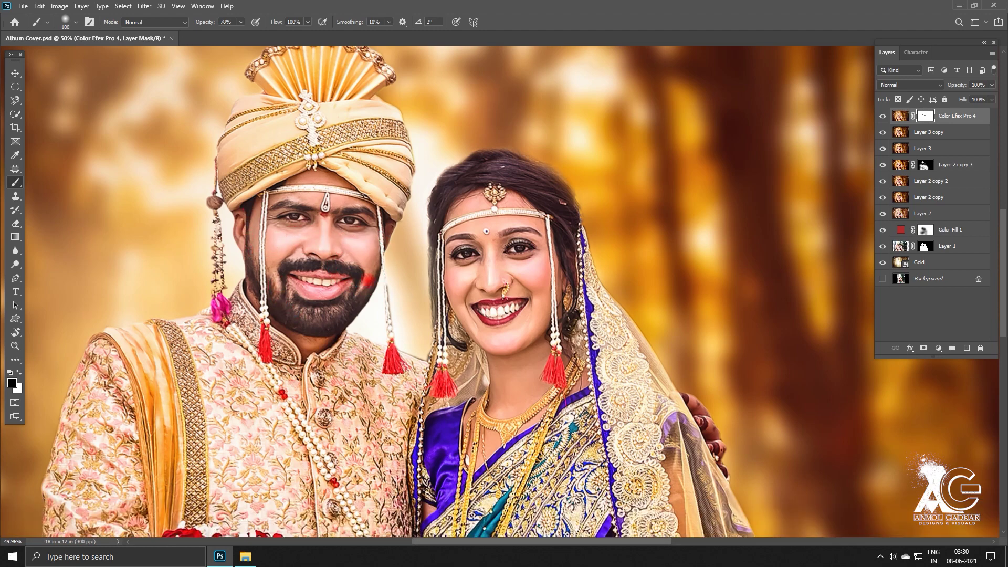
key(bracketleft)
key(bracketleft)
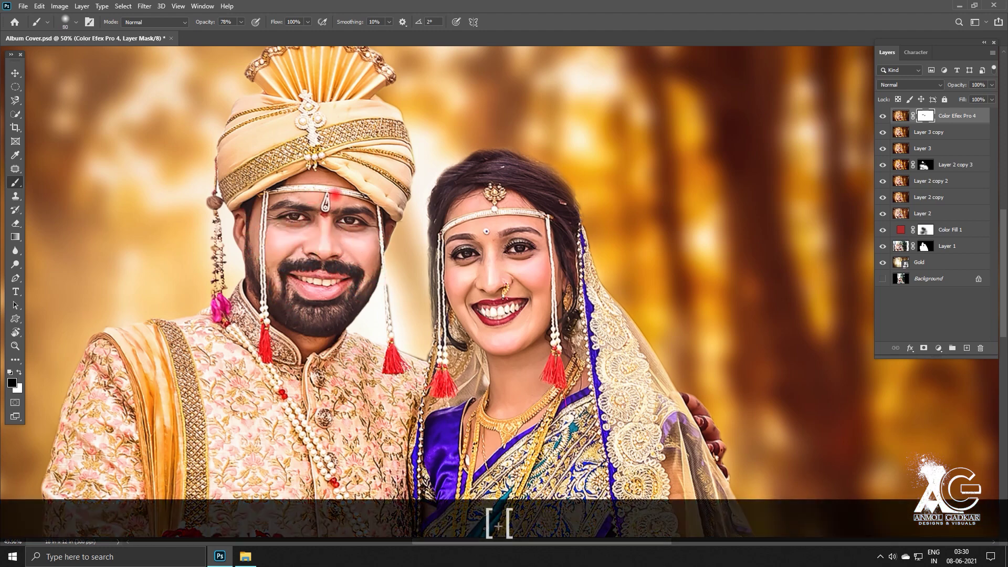
key(bracketright)
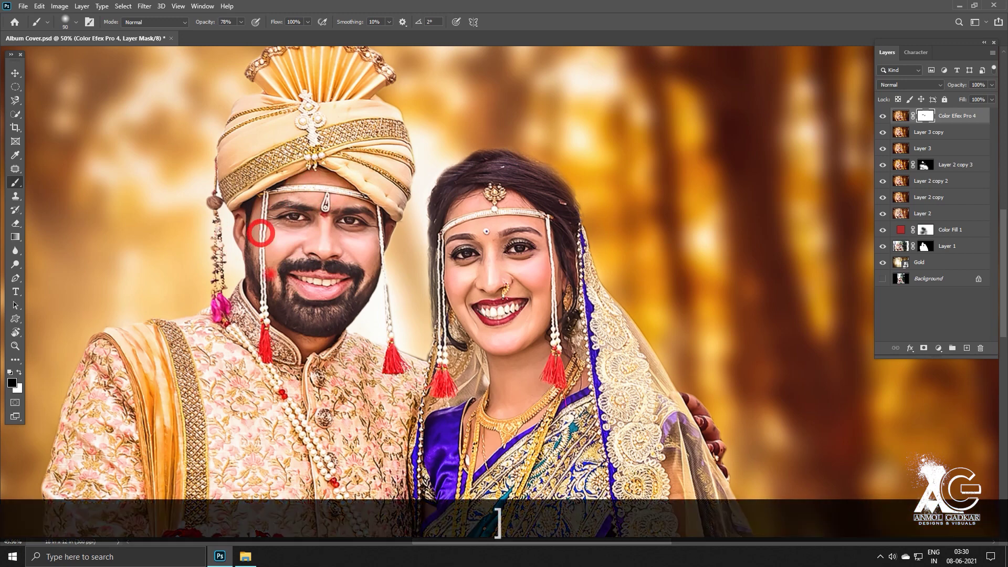
key(bracketright)
key(bracketright)
Mask the filter effect off the groom's and bride's smiles with a smaller brush, and switch back to the Move tool
key(bracketleft)
key(bracketleft)
key(bracketleft)
key(bracketleft)
drag(296, 290, 342, 292)
key(bracketright)
drag(493, 310, 486, 318)
scroll(365, 211, down, 1)
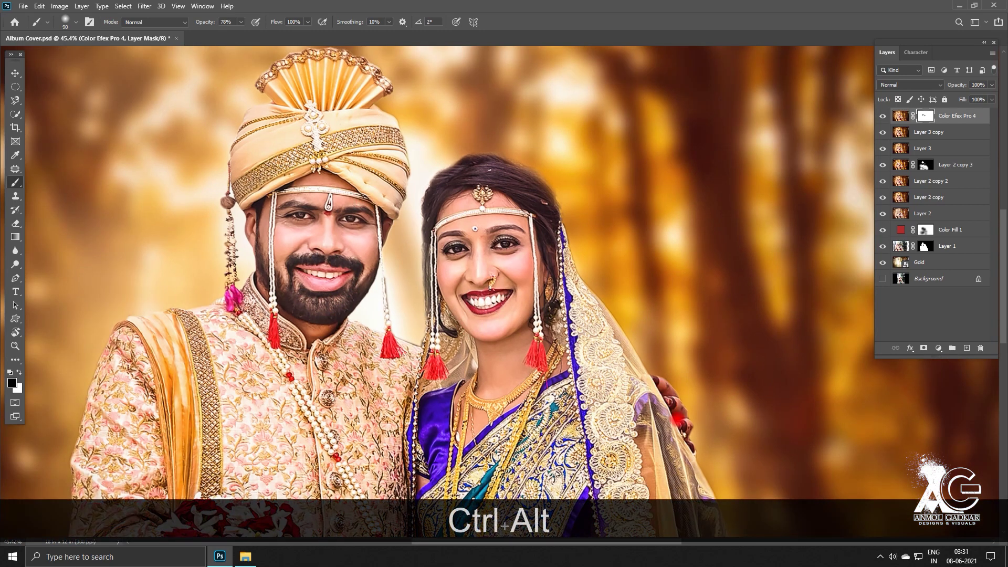
key(ctrl+KP_0)
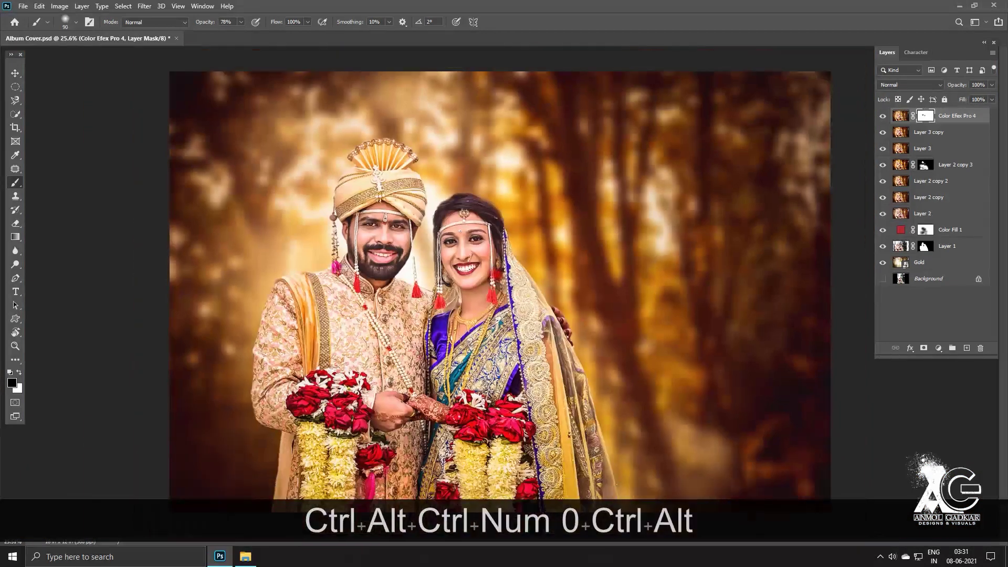
click(15, 72)
scroll(634, 297, down, 2)
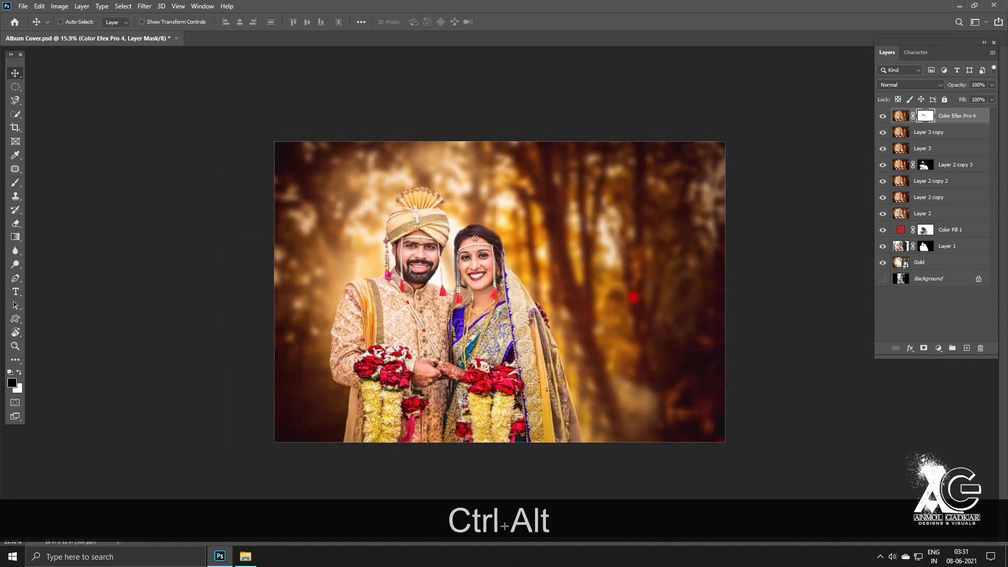
Merge all visible layers into a new top layer, open it in the Camera Raw Filter and apply the Lift Shadows curve preset
key(ctrl+alt+shift+e)
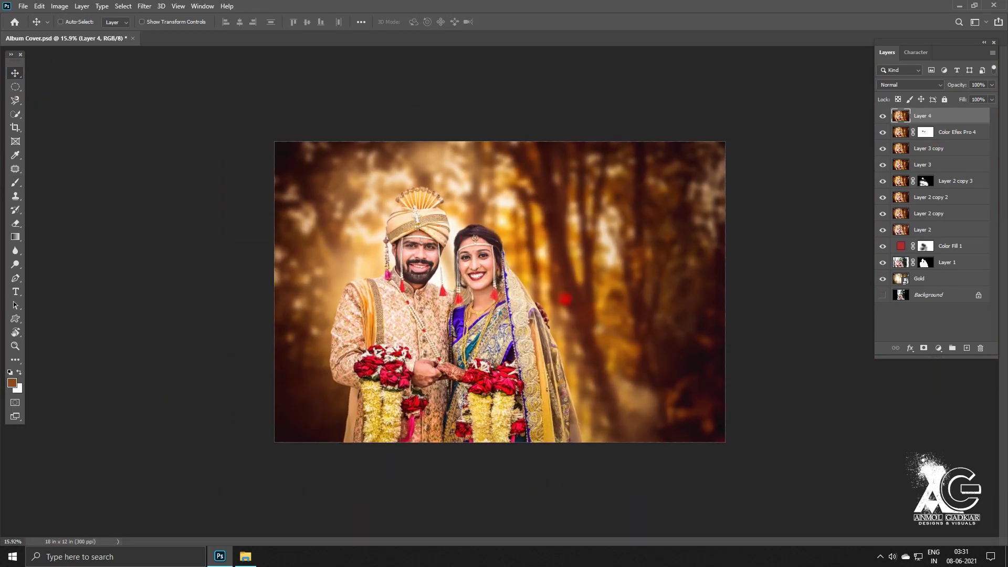
key(ctrl+shift+a)
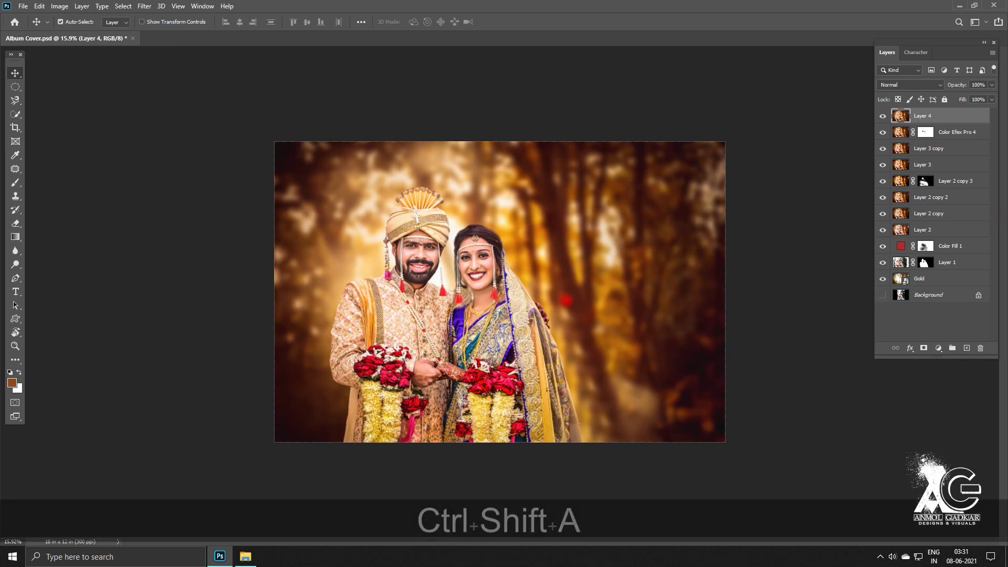
click(801, 114)
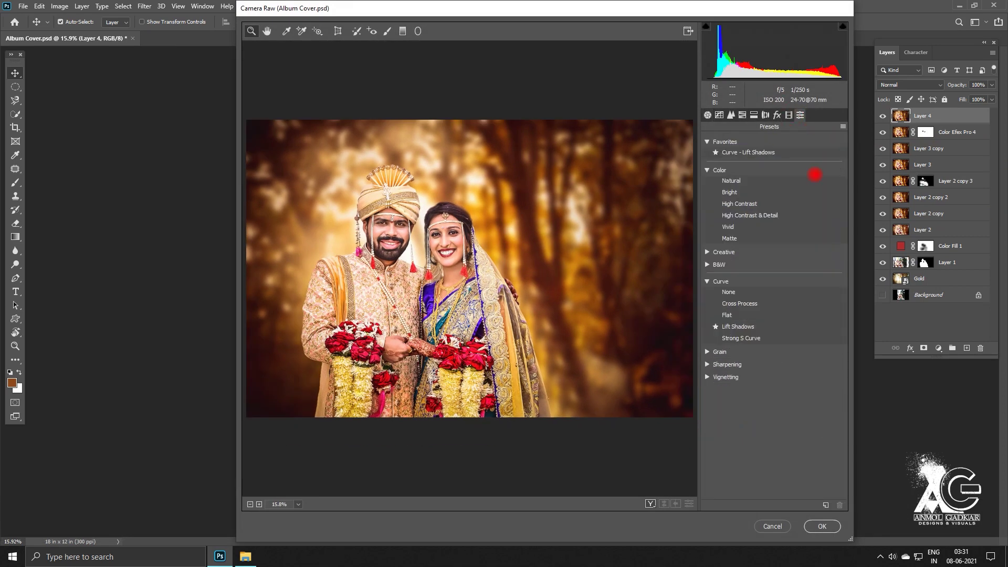
click(737, 326)
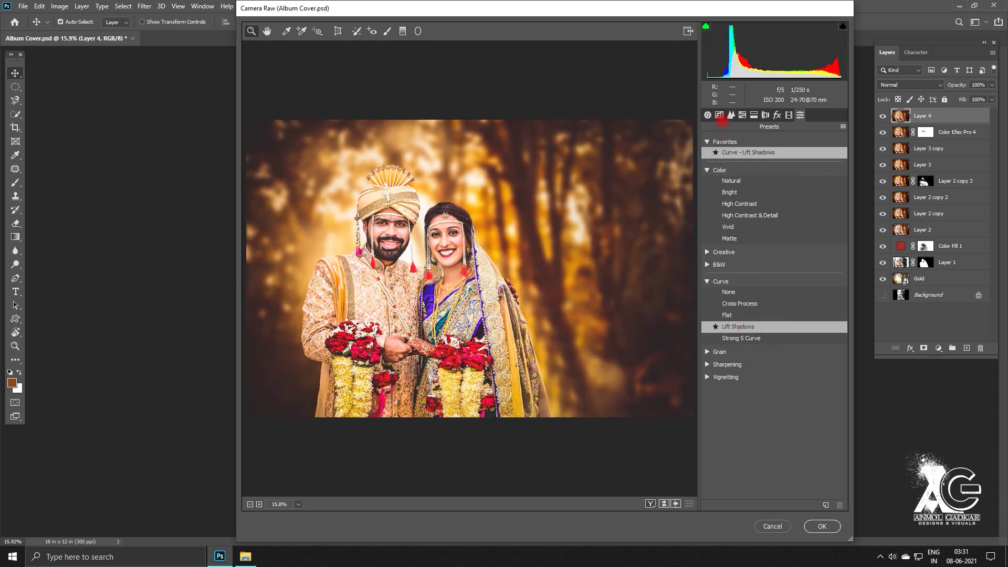
Set the RGB point curve's black point to output 24 and slightly fine-tune its upper point
click(719, 115)
mouse_move(706, 311)
mouse_down()
mouse_move(704, 334)
mouse_move(709, 318)
mouse_move(700, 329)
mouse_move(699, 315)
mouse_up()
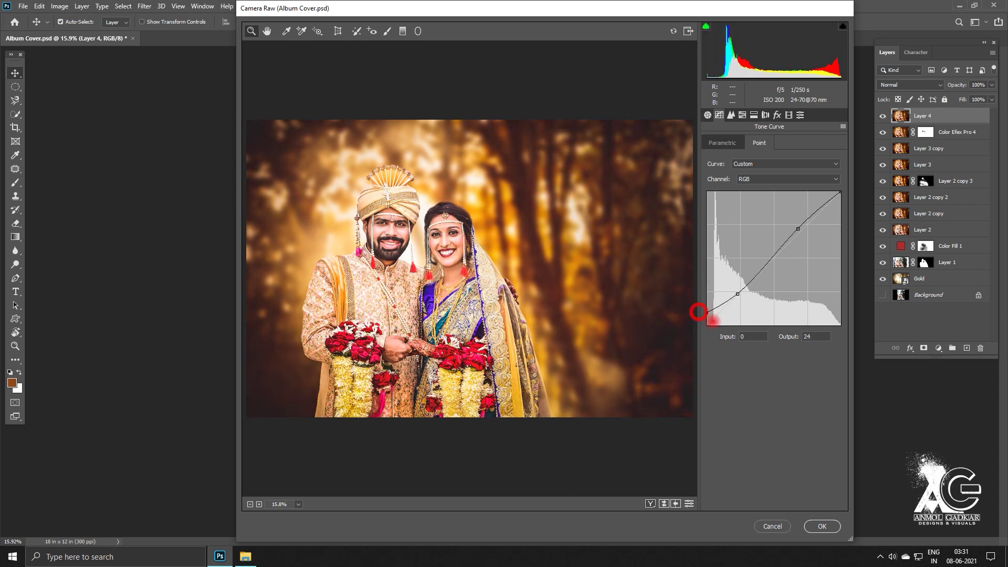
drag(798, 229, 798, 230)
Add a midpoint at input 128, output 127 to the Blue channel curve and raise its black point to output 6
click(764, 179)
click(762, 211)
click(773, 258)
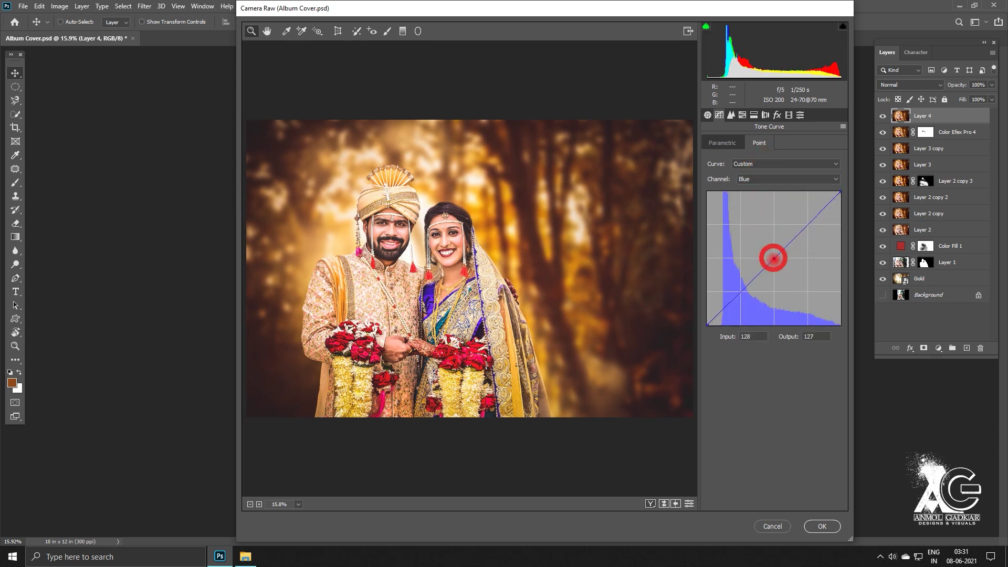
click(708, 325)
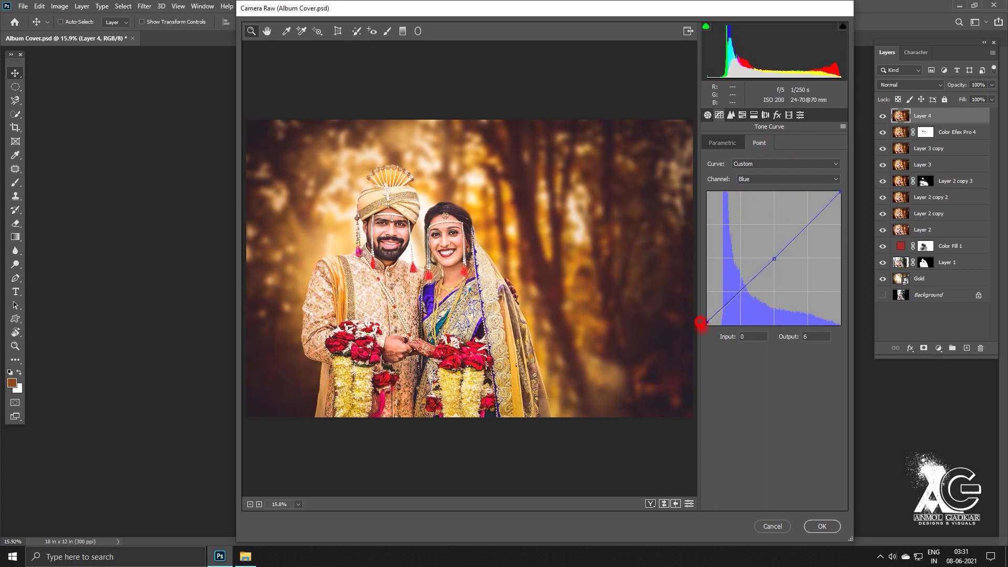
Add midpoints to the Green channel curve at 126/126 and to the Red channel curve at input 129, output 126
click(768, 180)
click(756, 204)
click(775, 260)
drag(777, 259, 772, 257)
click(759, 178)
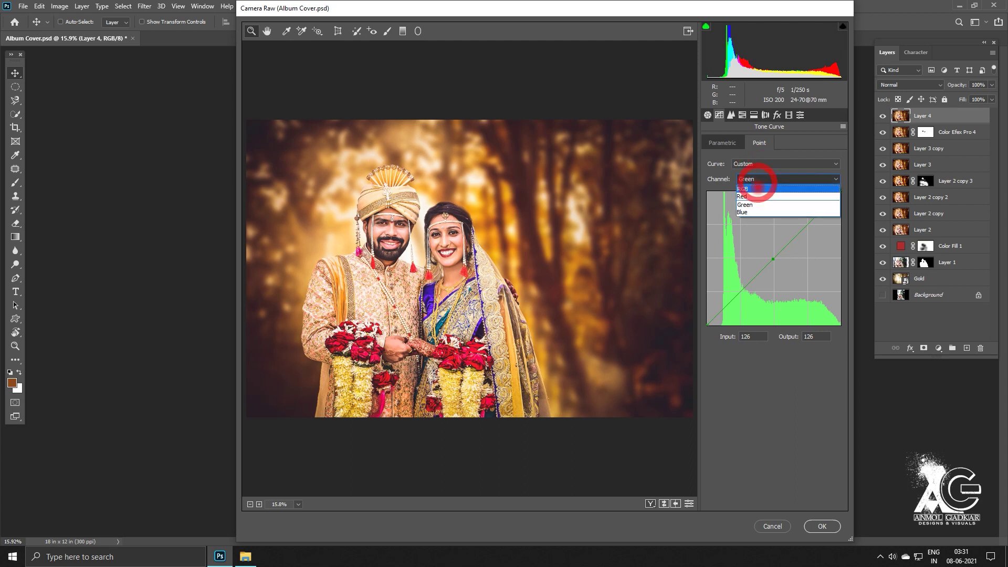
click(755, 195)
drag(774, 259, 775, 257)
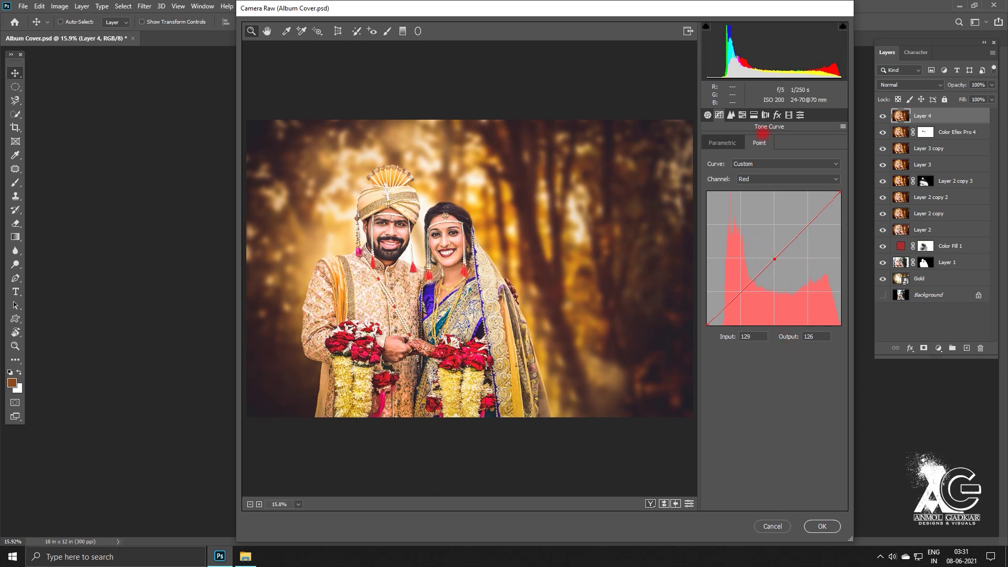
Raise the Oranges saturation to +3 in the HSL adjustments
click(754, 115)
click(742, 114)
click(750, 142)
drag(763, 197, 777, 200)
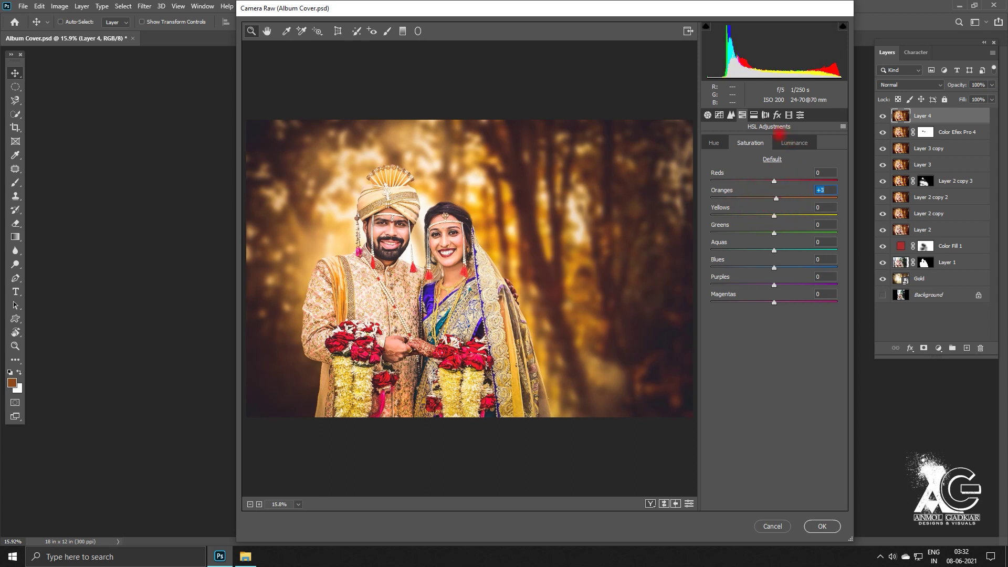
Set Dehaze to +13 and Highlights to -3 in the Basic adjustments, and apply the Camera Raw Filter
click(708, 114)
drag(782, 389, 783, 390)
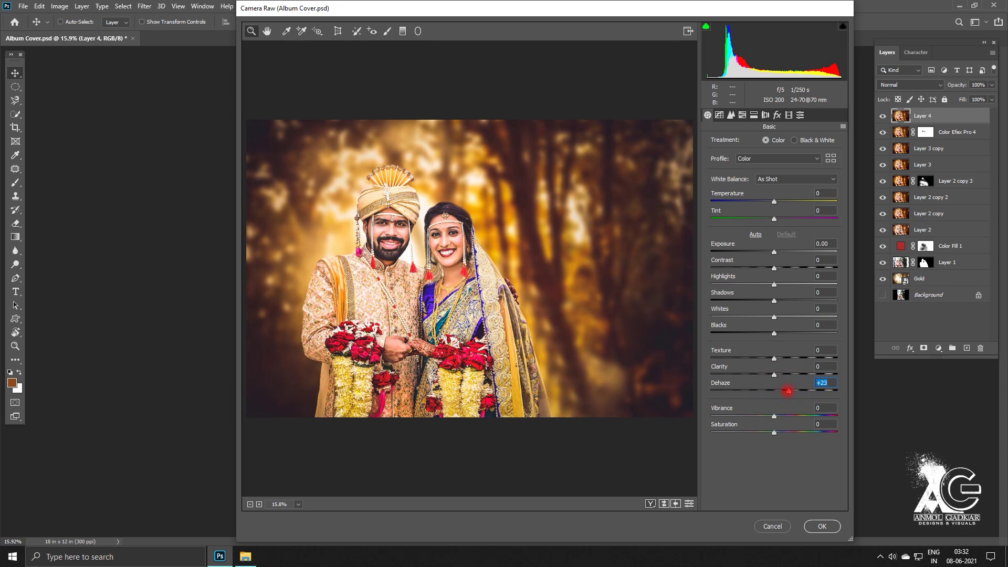
drag(796, 390, 780, 390)
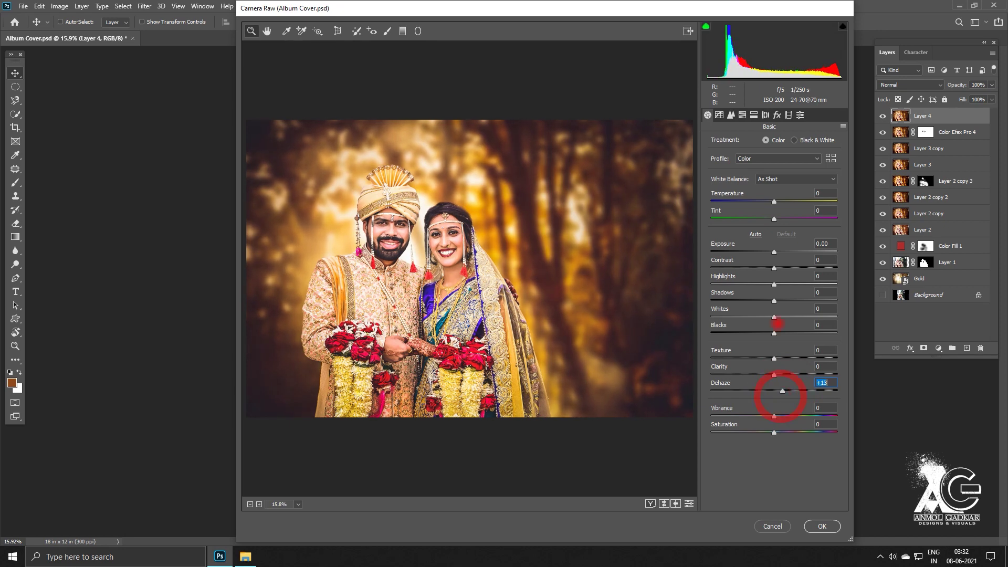
click(767, 284)
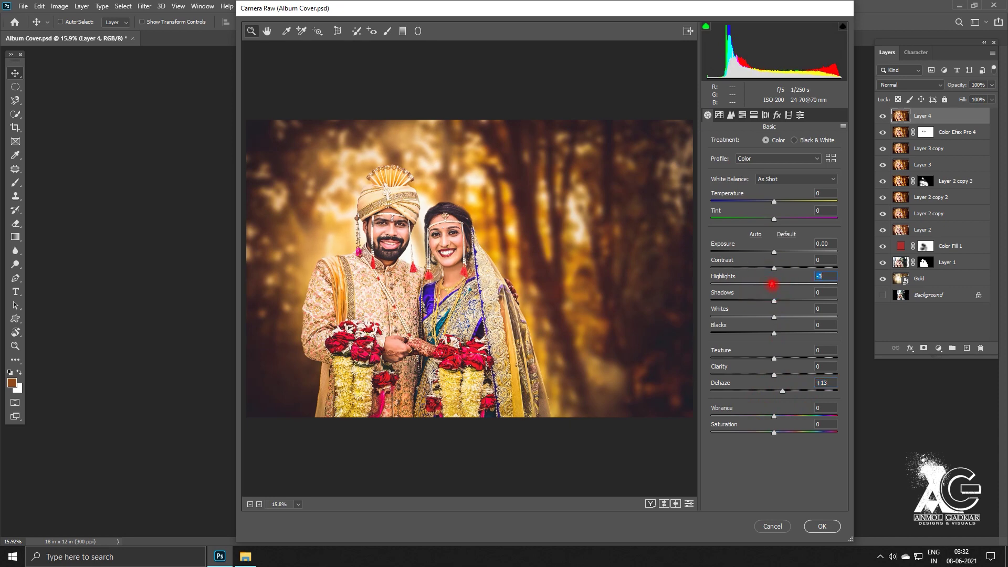
key(Return)
key(Return)
key(Return)
key(Return)
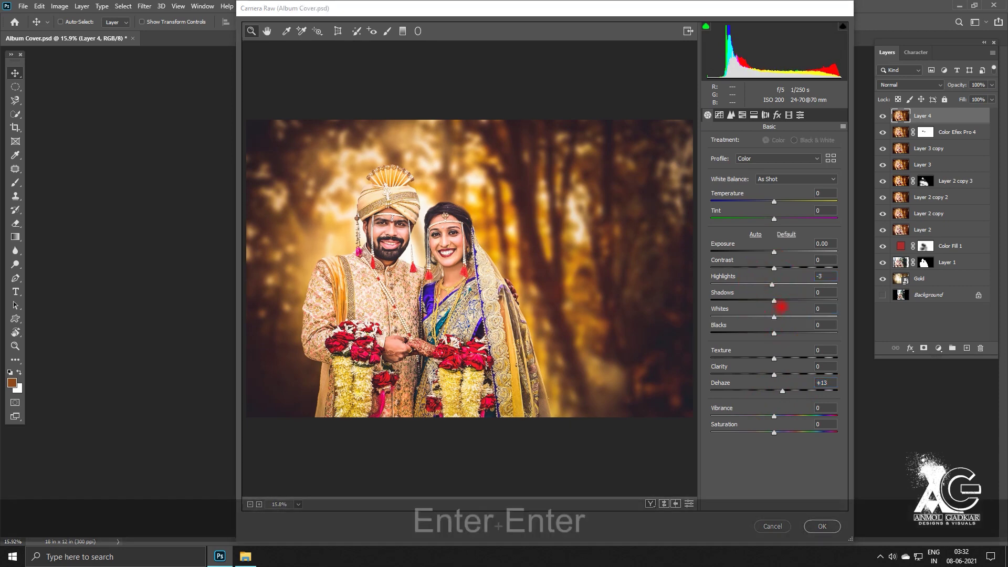
Duplicate the color-graded merged layer and apply the Portraiture skin-smoothing filter to the copy
scroll(420, 244, up, 7)
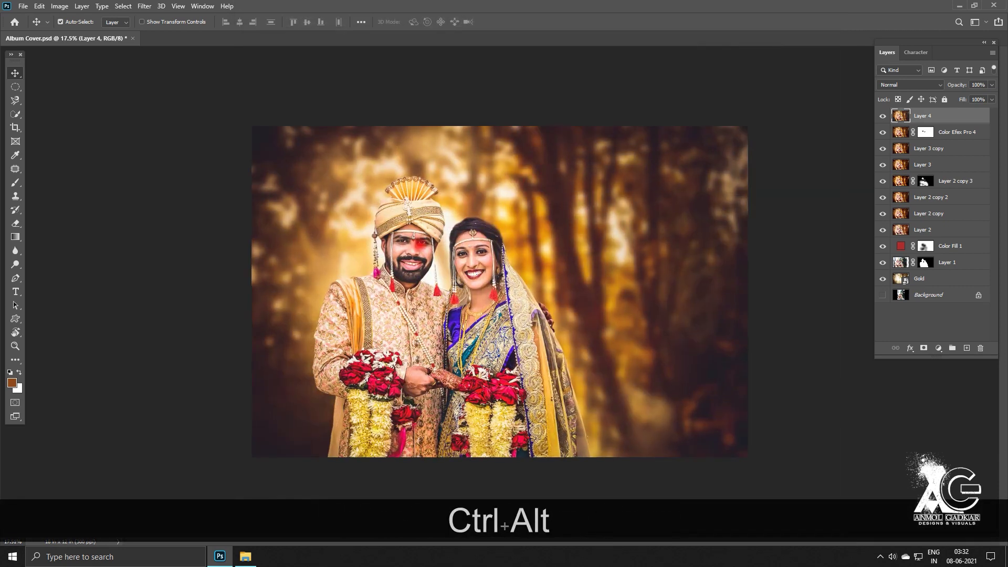
scroll(430, 243, up, 1)
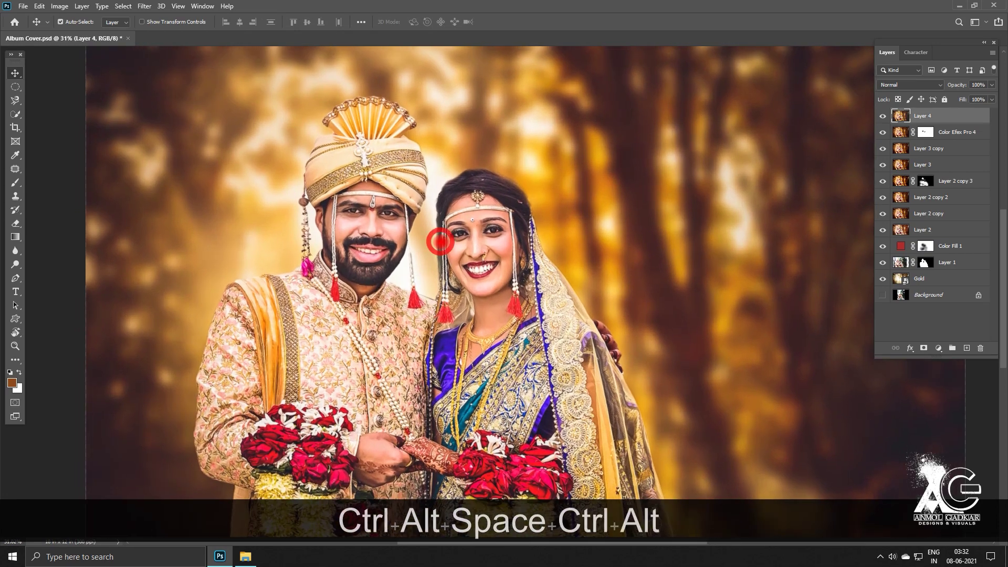
key(ctrl+j)
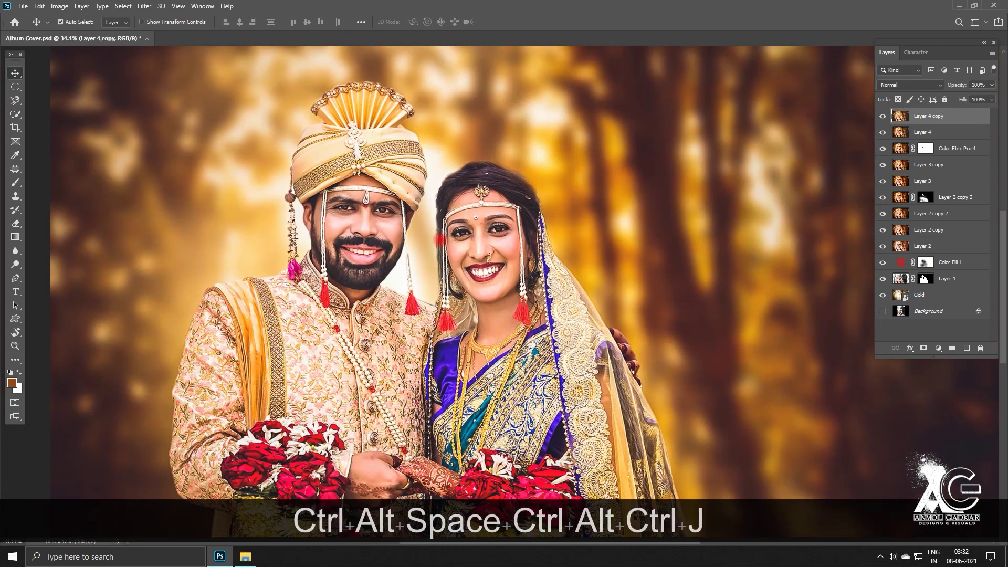
key(ctrl+shift+p)
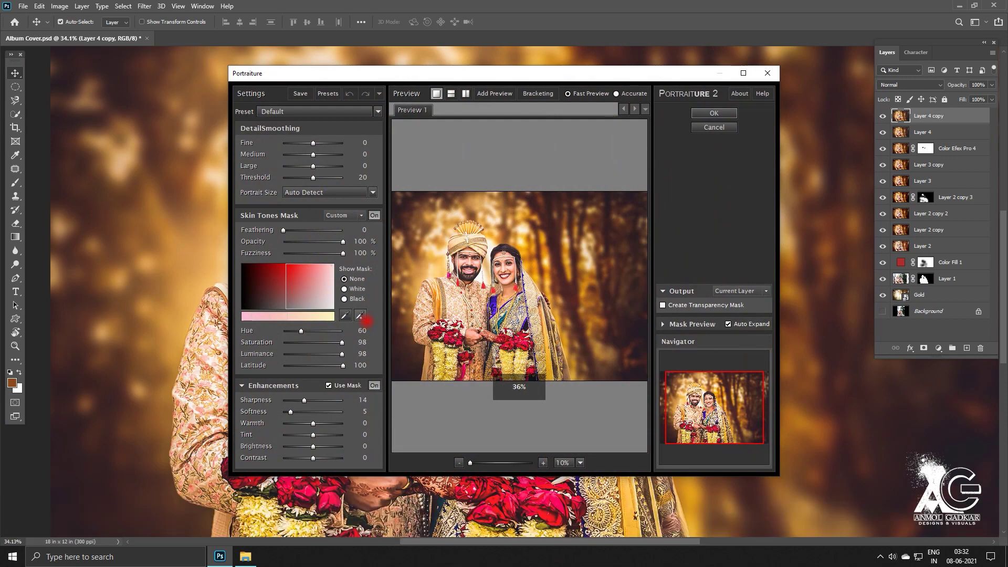
key(Return)
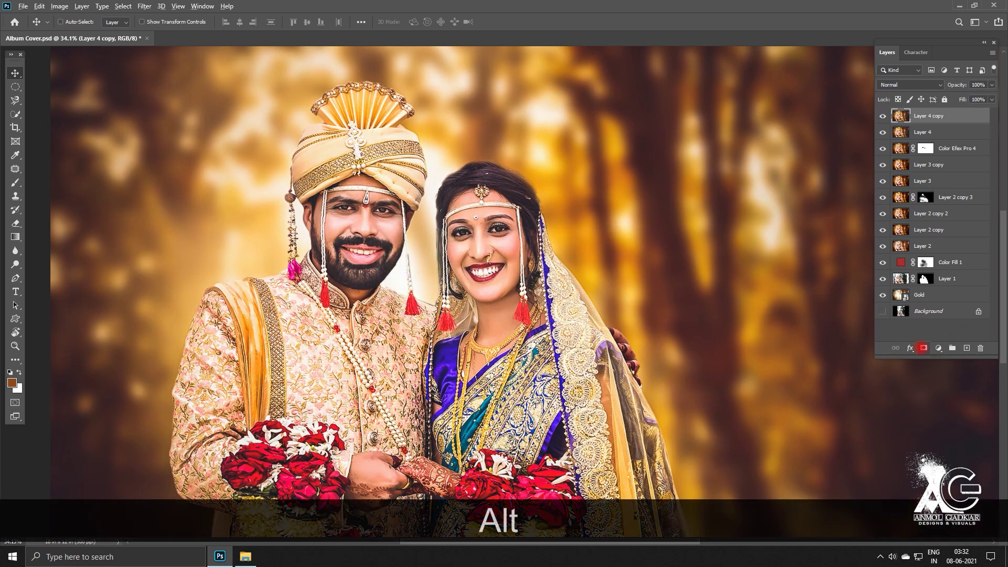
Hide the smoothed copy with a black layer mask and set up a white 150 px brush at 89% opacity
alt+click(923, 347)
key(b)
key(x)
key(8)
key(9)
key(bracketright)
key(bracketright)
key(bracketright)
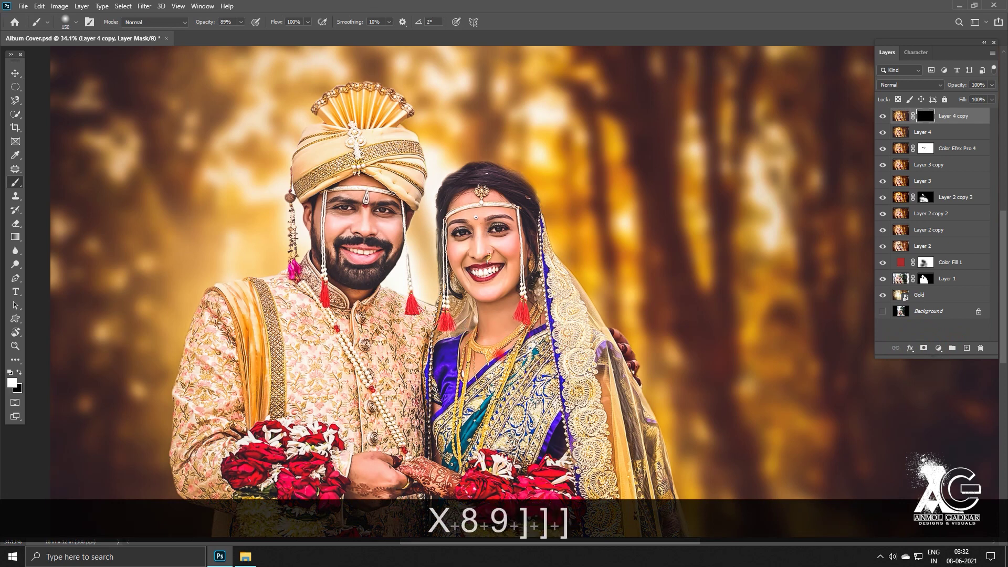
Paint the smoothing back onto the bride's neck and the couple's joined hands, using a 175 to 250 px brush
key(bracketright)
mouse_move(505, 321)
mouse_down()
mouse_move(476, 329)
mouse_move(504, 321)
mouse_up()
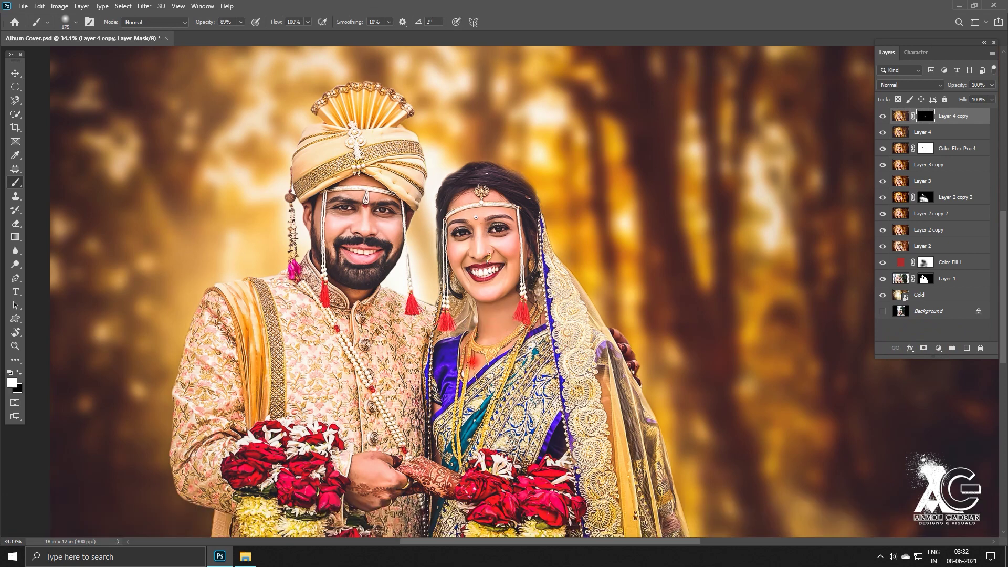
key(bracketright)
key(bracketright)
key(space)
drag(393, 451, 406, 409)
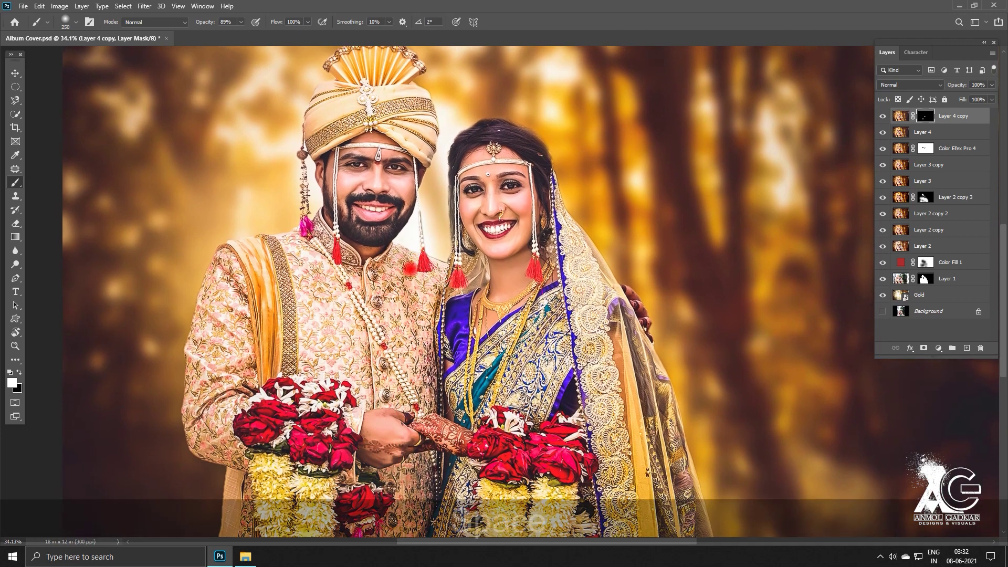
Reveal the smoothing on the bride's cheeks and forehead through the mask, reducing the brush to 100 and 80 px
drag(410, 269, 424, 369)
scroll(424, 370, up, 1)
drag(437, 335, 443, 268)
scroll(443, 268, up, 1)
key(bracketleft)
key(bracketleft)
key(bracketleft)
key(bracketleft)
key(bracketleft)
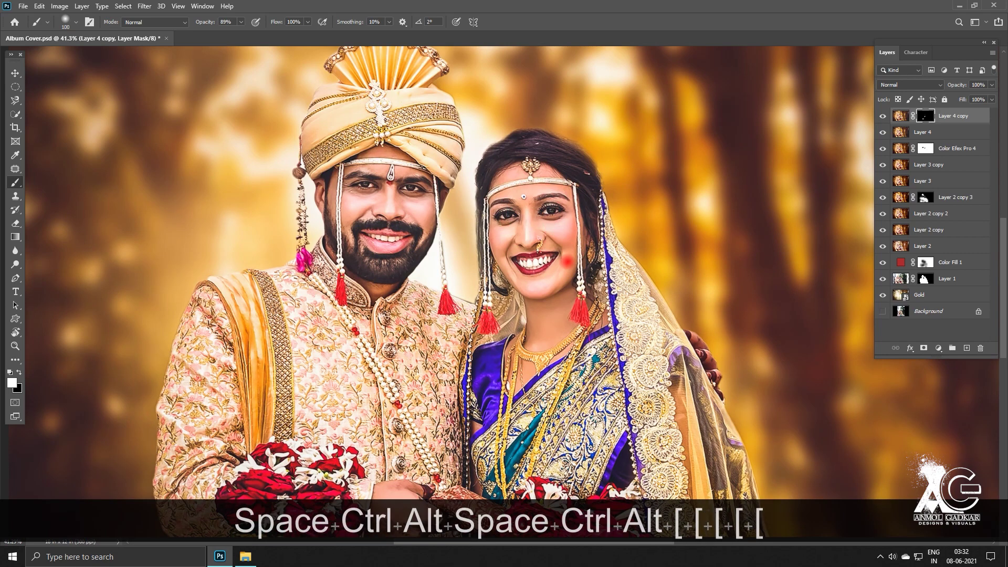
key(bracketleft)
key(bracketleft)
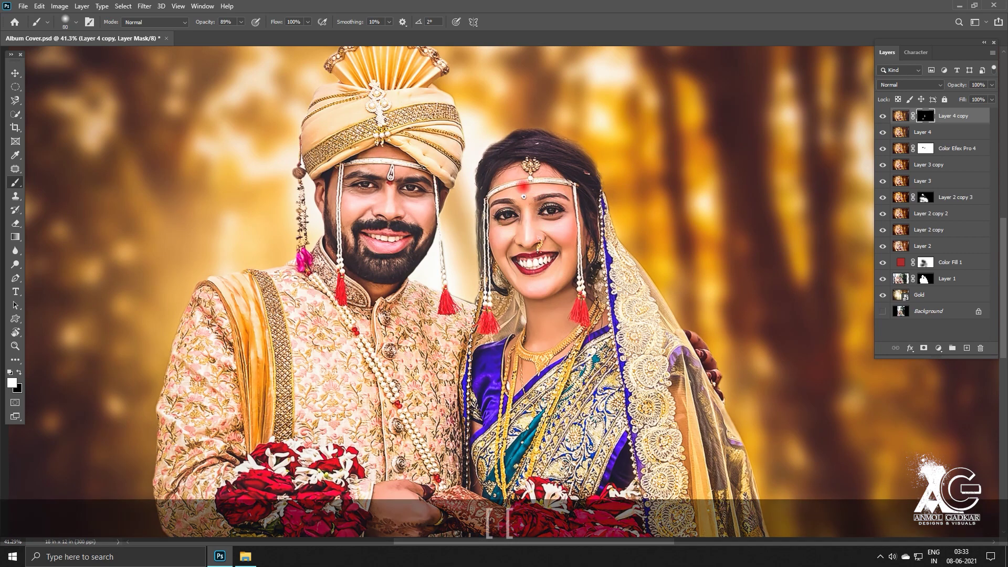
Reveal the smoothing on the groom's face and his hand at the bride's shoulder with a 100 to 125 px brush
key(bracketright)
key(bracketright)
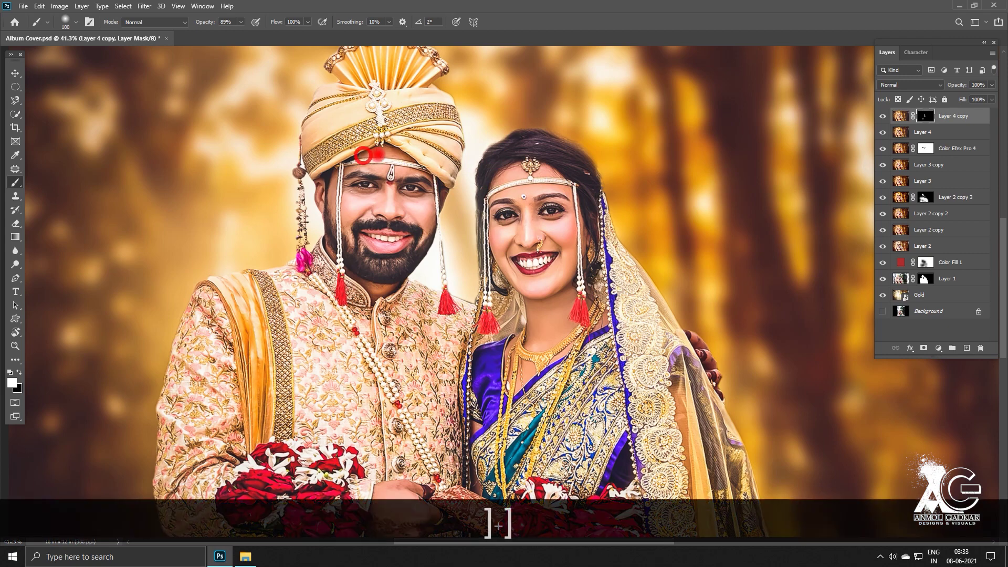
key(bracketright)
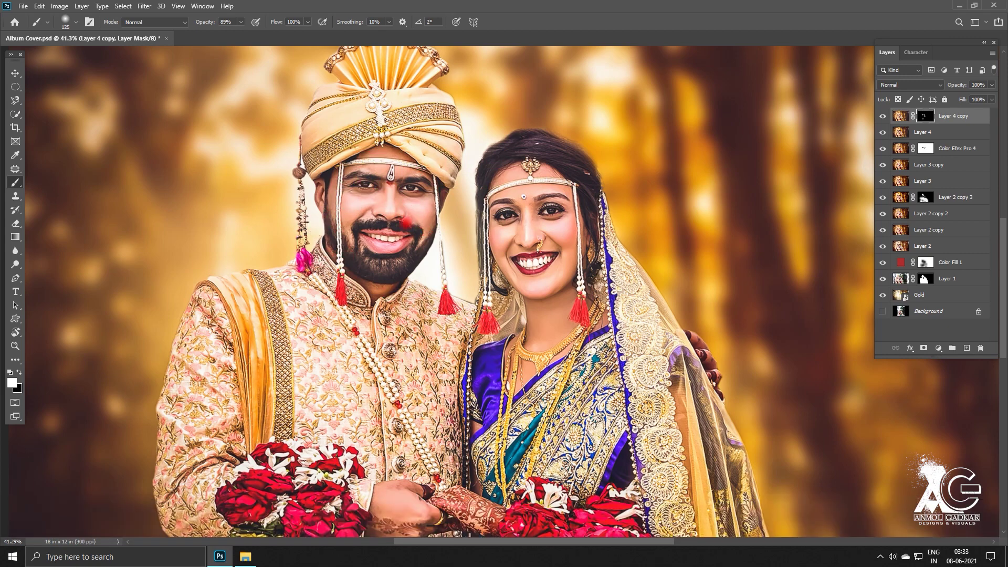
drag(720, 382, 592, 187)
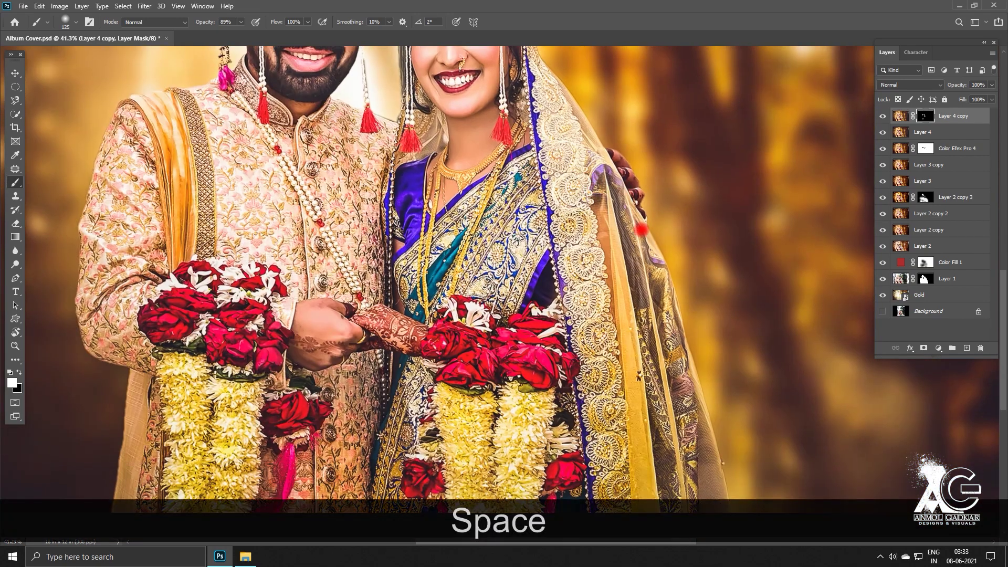
key(ctrl+KP_0)
key(ctrl+KP_0)
scroll(591, 303, down, 3)
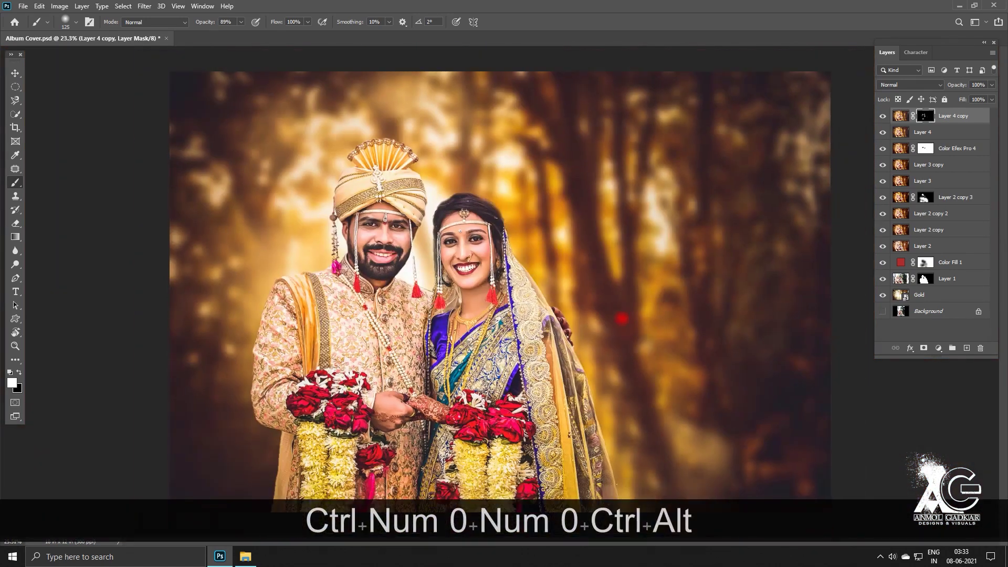
Merge all visible layers into a new layer, duplicate it and apply an 8.6 px Gaussian Blur to the copy
key(ctrl+shift+alt+e)
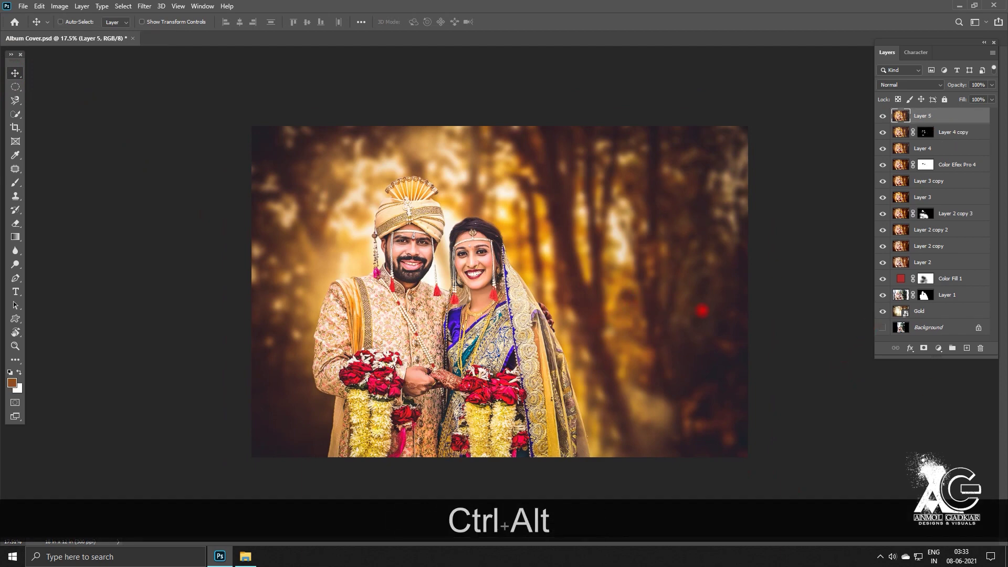
key(ctrl+j)
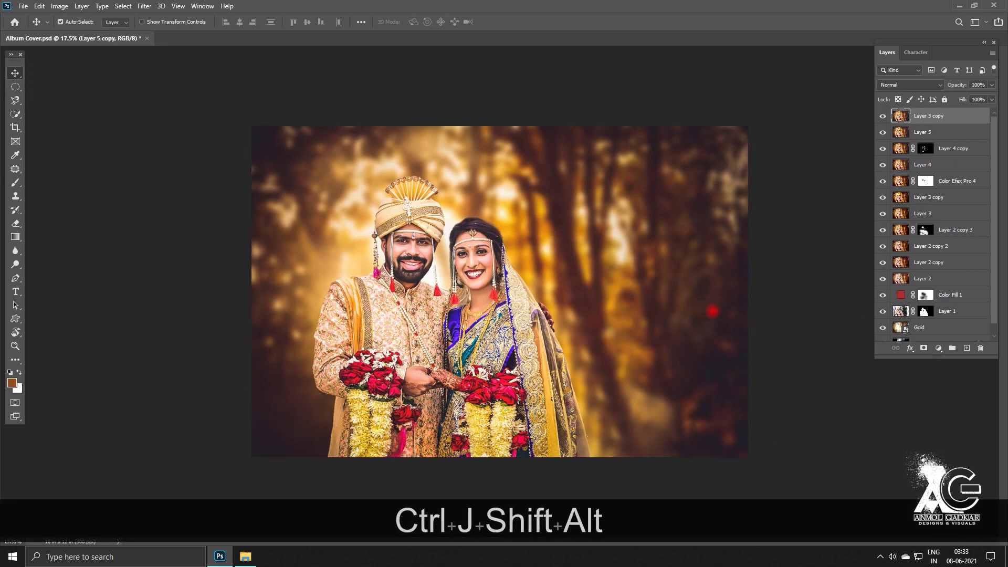
key(shift+alt+g)
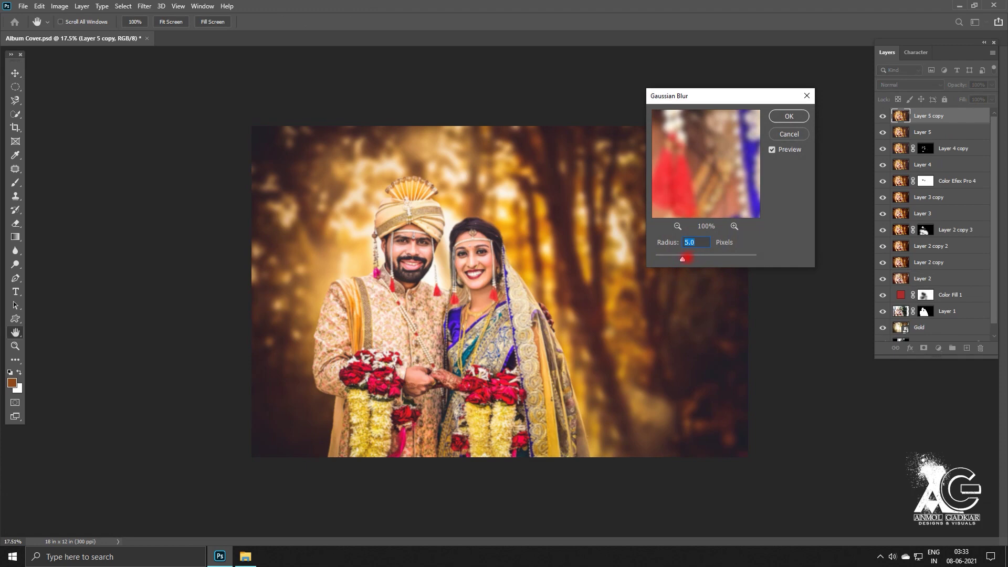
drag(685, 258, 692, 257)
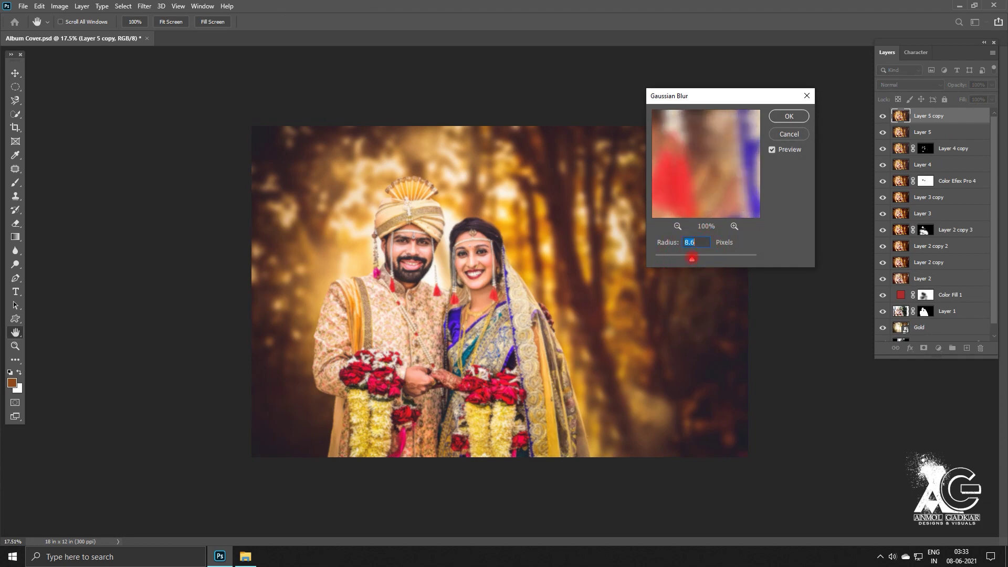
key(Return)
key(Return)
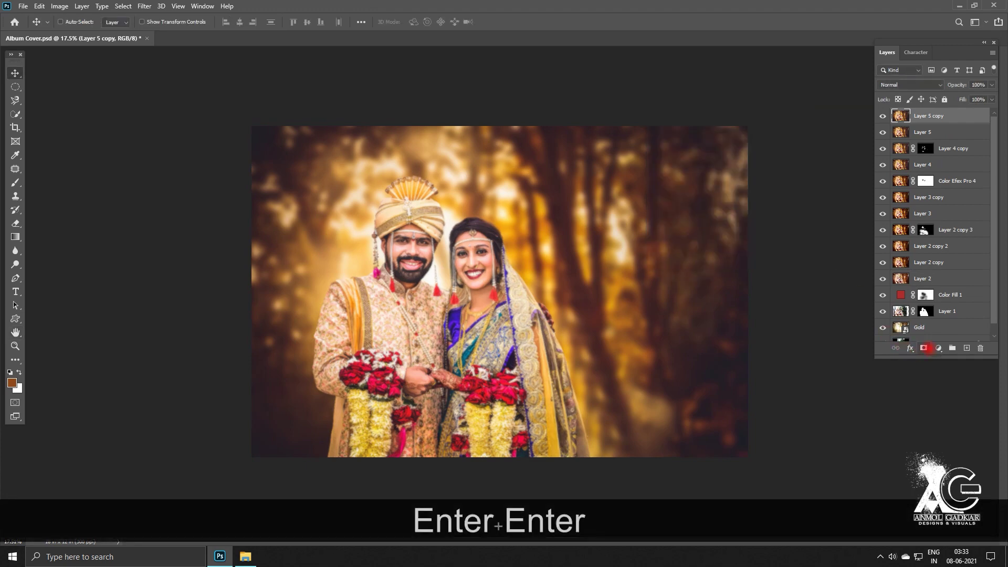
Hide the blurred copy with a black layer mask and activate the Brush tool with white at 89% opacity
alt+click(924, 348)
scroll(488, 284, down, 3)
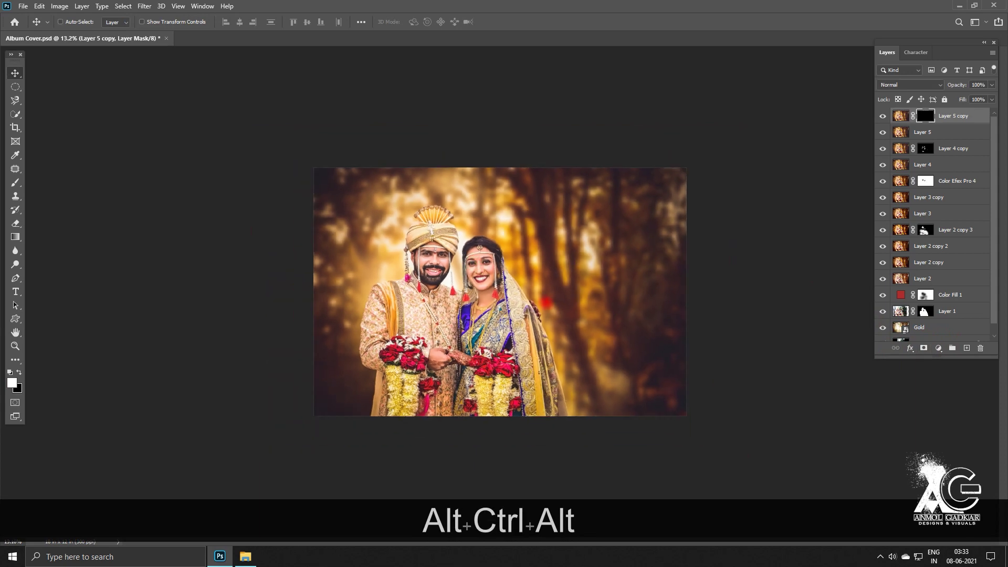
key(b)
scroll(500, 292, up, 1)
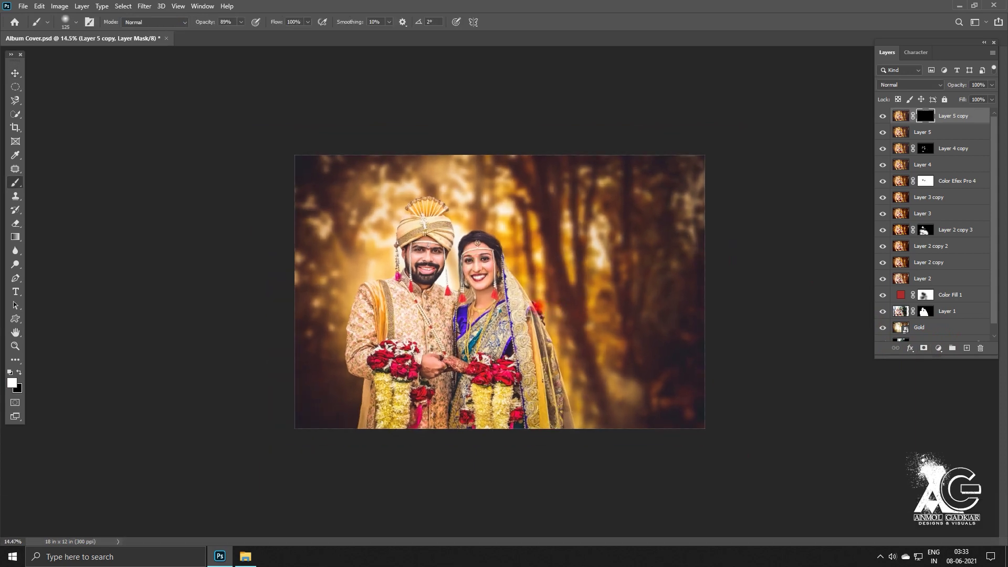
Set the brush to 88% opacity and reveal the blur around the lower and left background edges, enlarging the brush to 2100 px
key(8)
key(8)
key(bracketright)
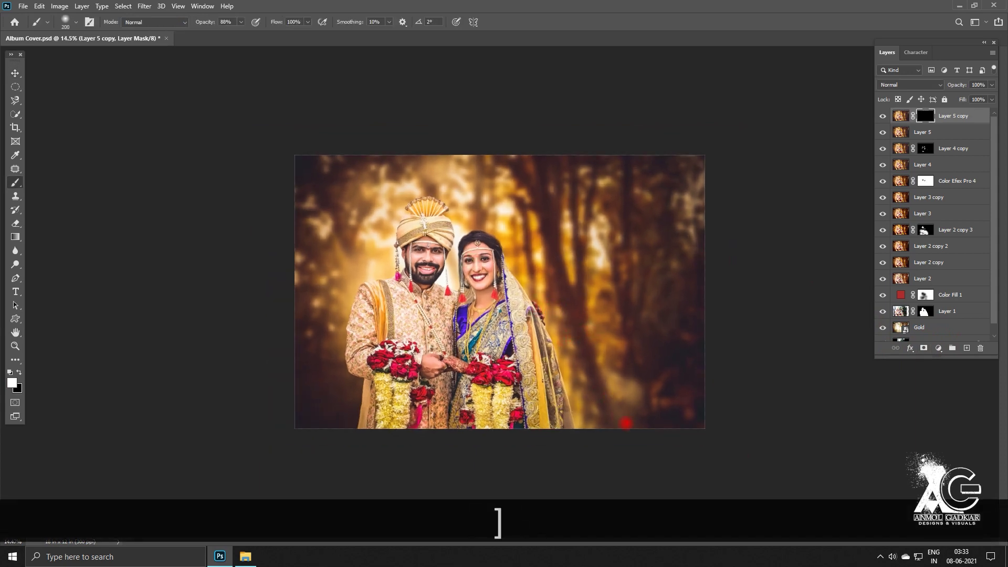
drag(344, 438, 255, 446)
key(bracketleft)
key(bracketleft)
key(bracketleft)
key(ctrl+z)
key(bracketleft)
key(bracketleft)
key(bracketleft)
key(bracketleft)
key(bracketleft)
key(bracketleft)
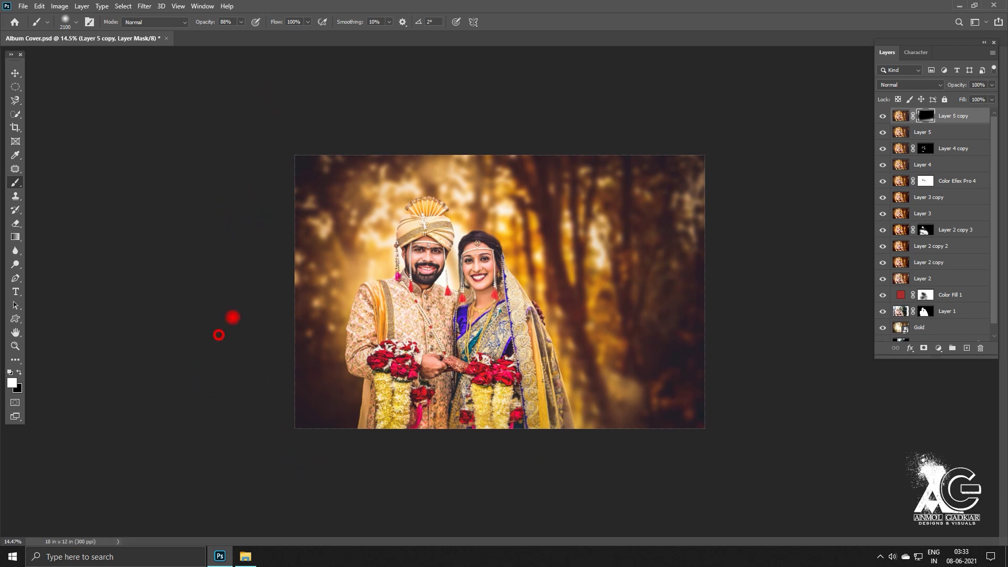
Reveal the blur over the right-hand background and mask it off the couple in black with the 2100 px brush
click(629, 192)
key(x)
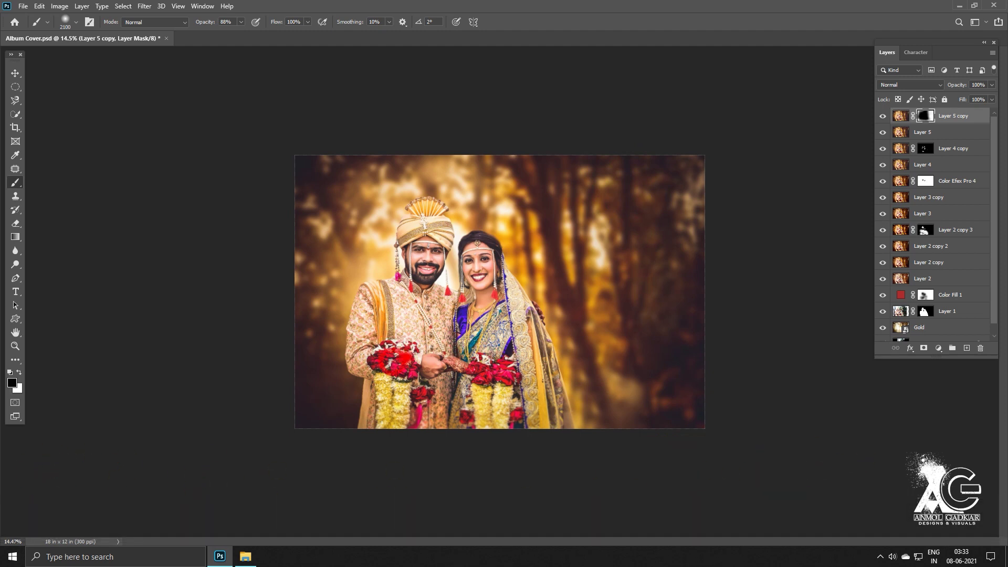
drag(414, 343, 433, 270)
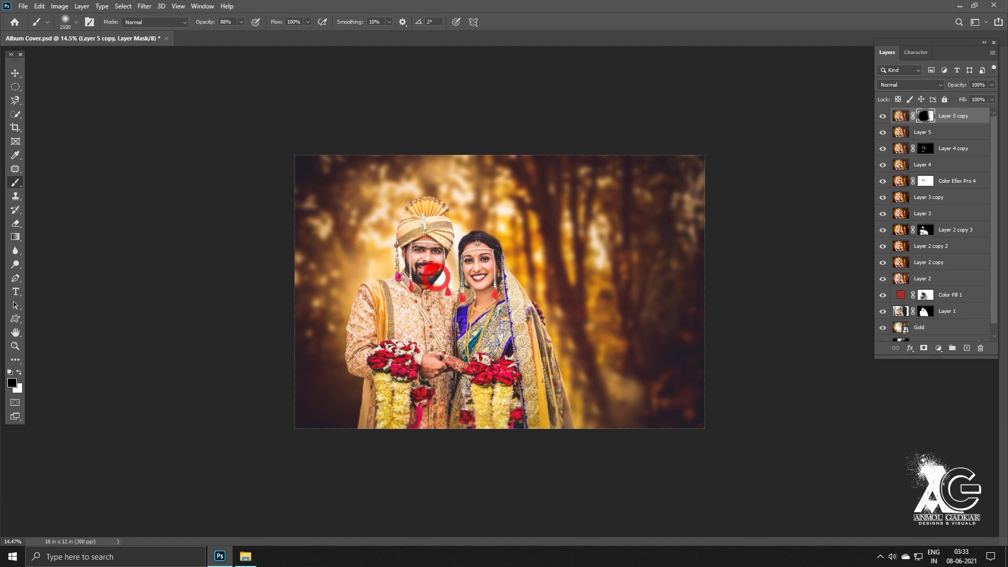
Merge all visible layers into a new layer and soften the edge of the groom's sleeve, shoulder and turban with a 400 px Blur tool
scroll(470, 269, up, 1)
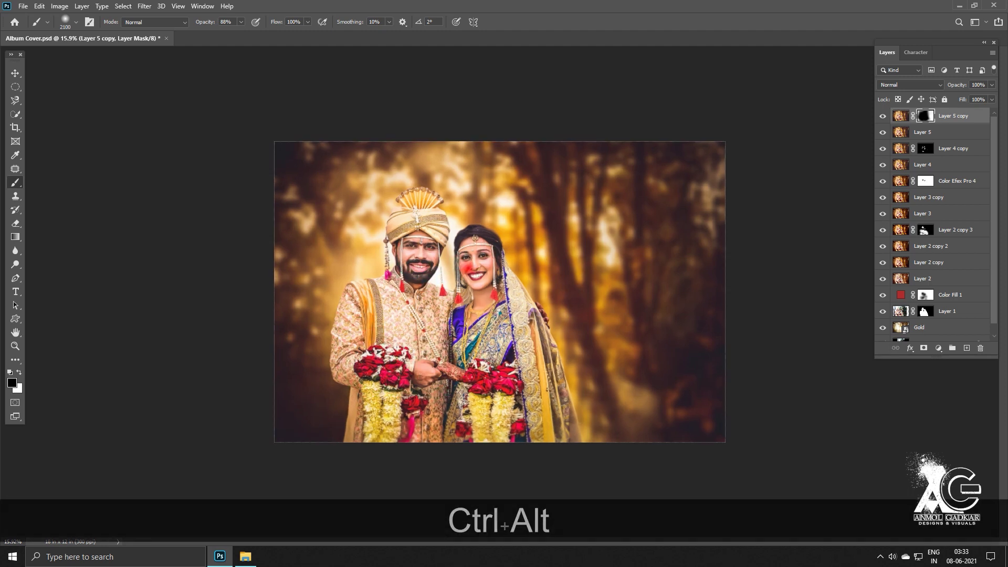
key(ctrl+alt+shift+e)
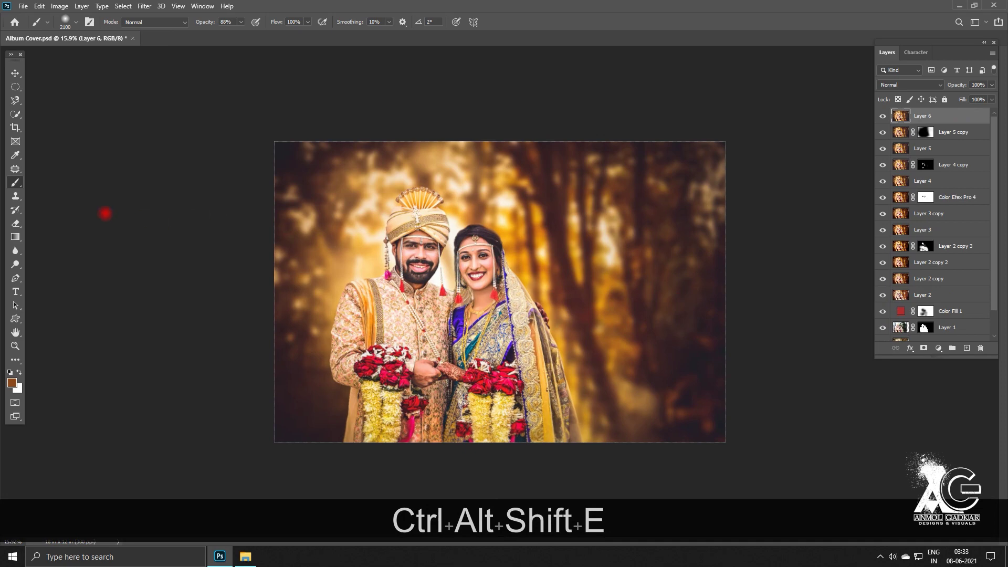
click(15, 250)
scroll(302, 421, up, 1)
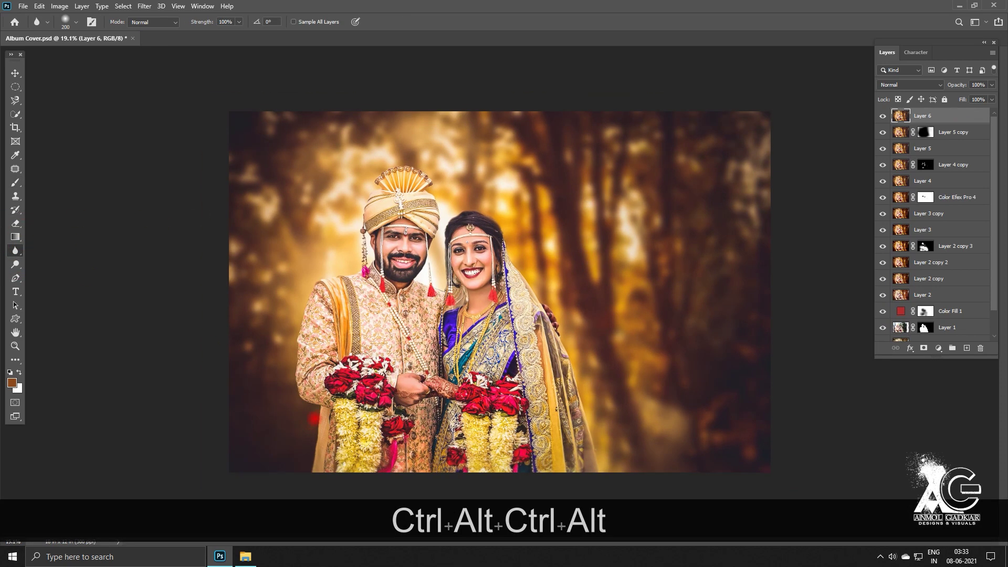
key(bracketright)
key(bracketright)
key(bracketright)
drag(286, 364, 319, 269)
mouse_move(319, 267)
mouse_down()
mouse_move(315, 277)
mouse_move(342, 261)
mouse_move(382, 157)
mouse_move(440, 186)
mouse_up()
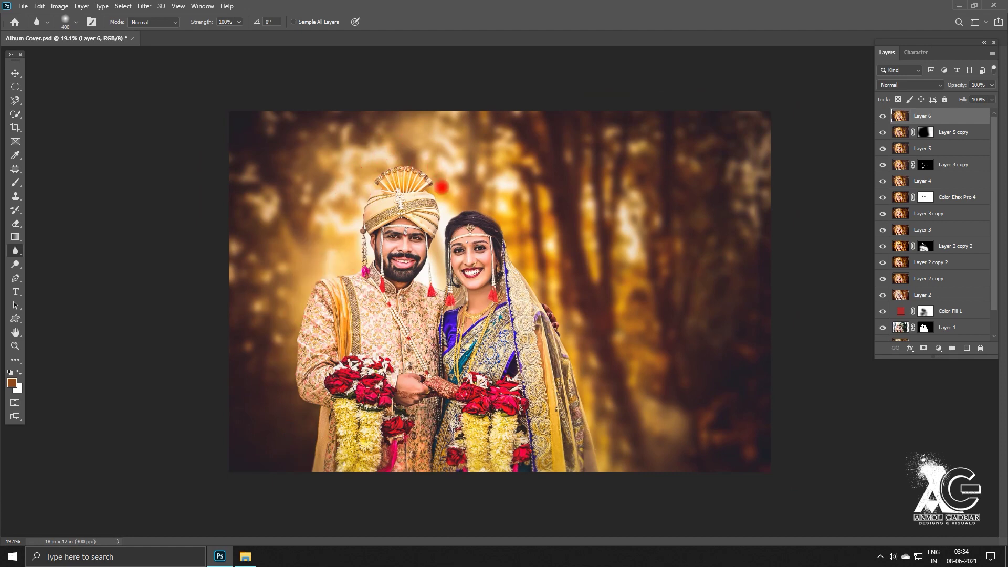
Soften the edges of the bride's hair with a smaller Blur brush and her veil's outer edge at 250 px
key(bracketleft)
key(bracketleft)
key(bracketleft)
key(bracketleft)
key(bracketleft)
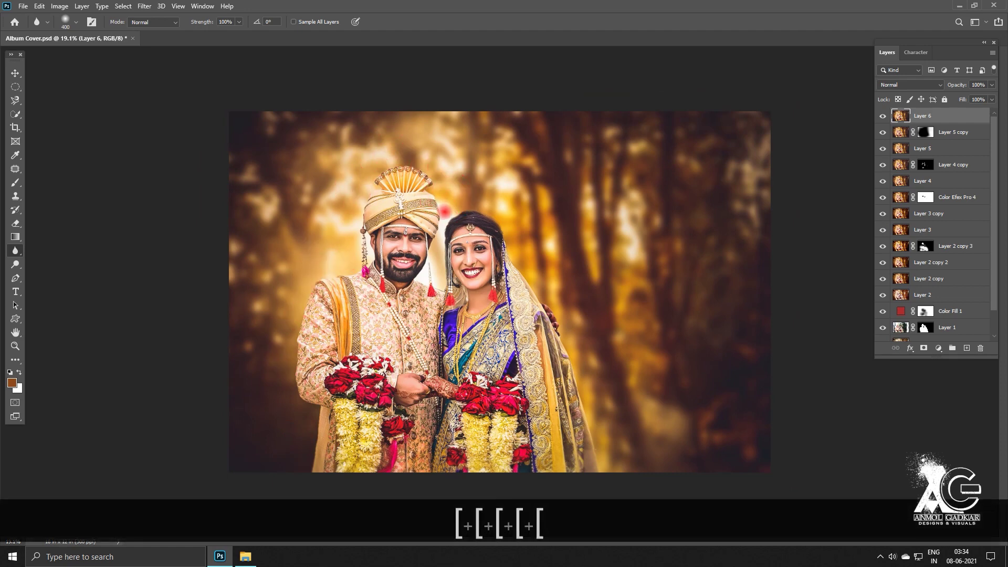
drag(501, 209, 508, 237)
mouse_move(455, 204)
mouse_down()
mouse_move(441, 236)
mouse_move(442, 285)
mouse_move(431, 277)
mouse_move(442, 234)
mouse_up()
key(bracketright)
key(bracketright)
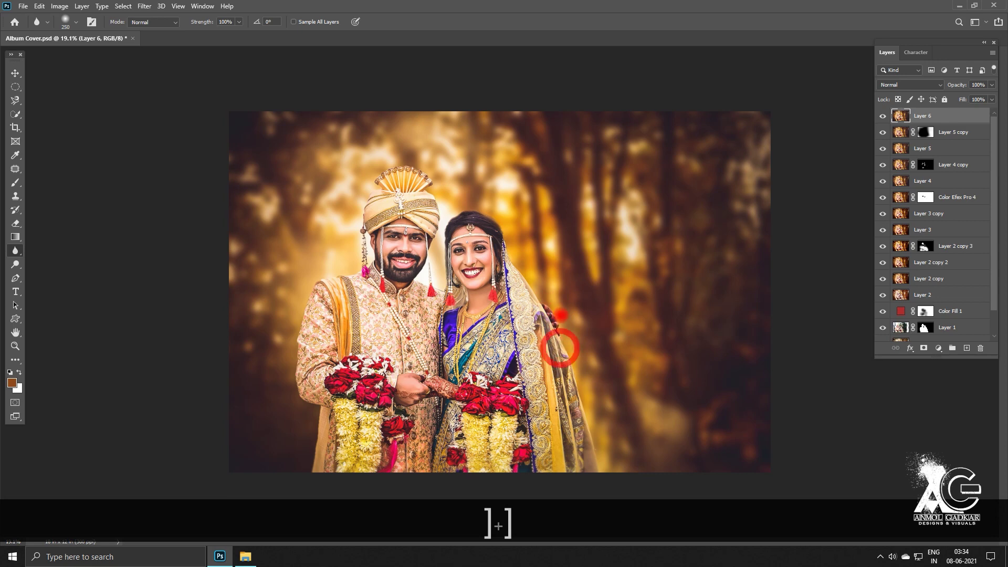
drag(563, 349, 588, 430)
scroll(605, 484, down, 1)
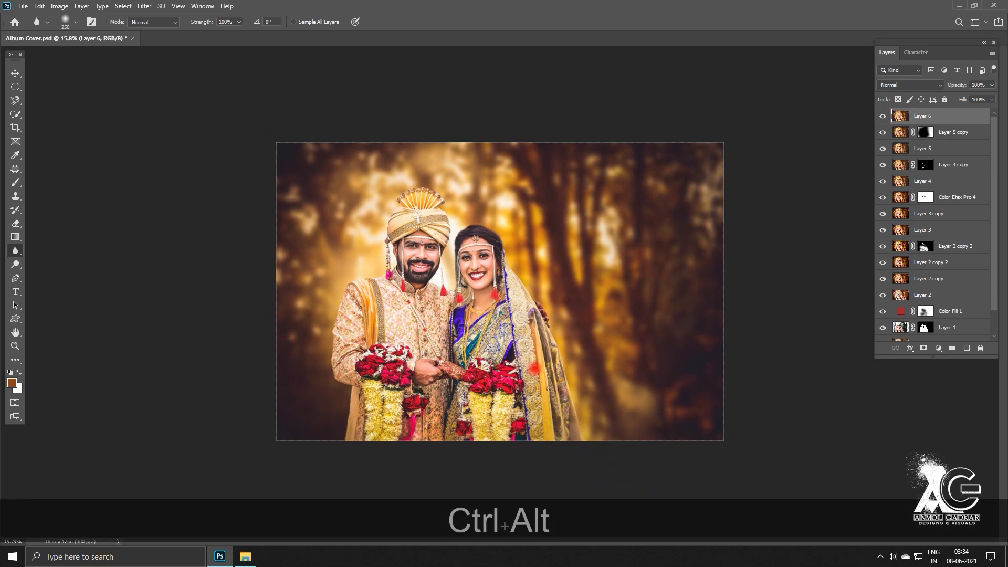
click(15, 72)
scroll(664, 255, up, 1)
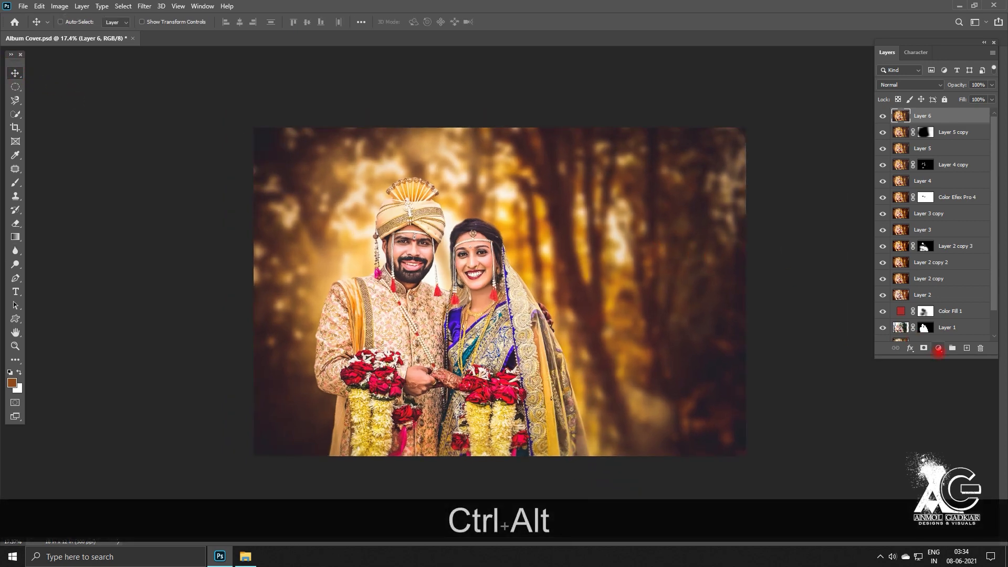
click(938, 348)
click(945, 355)
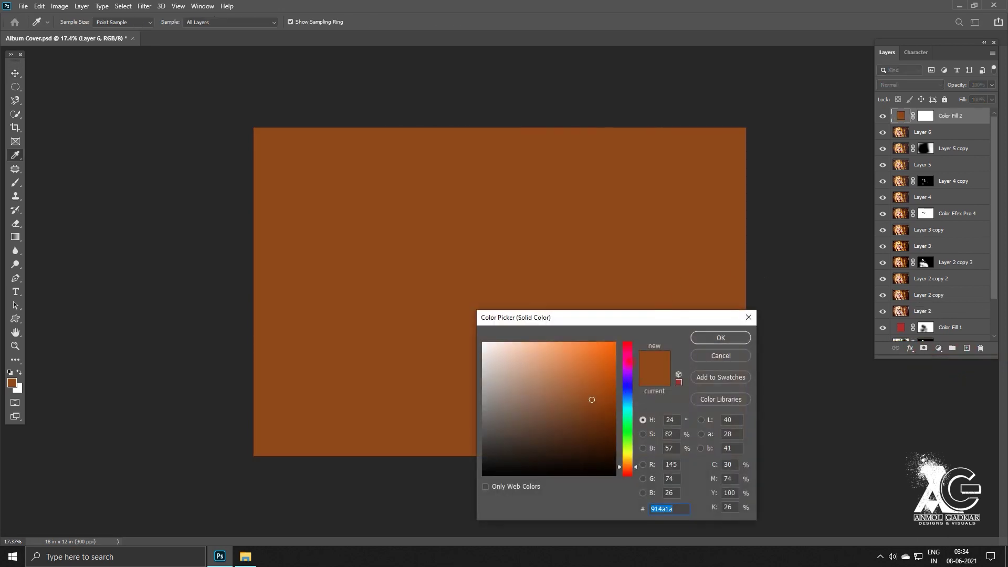
text(911a2e)
key(Escape)
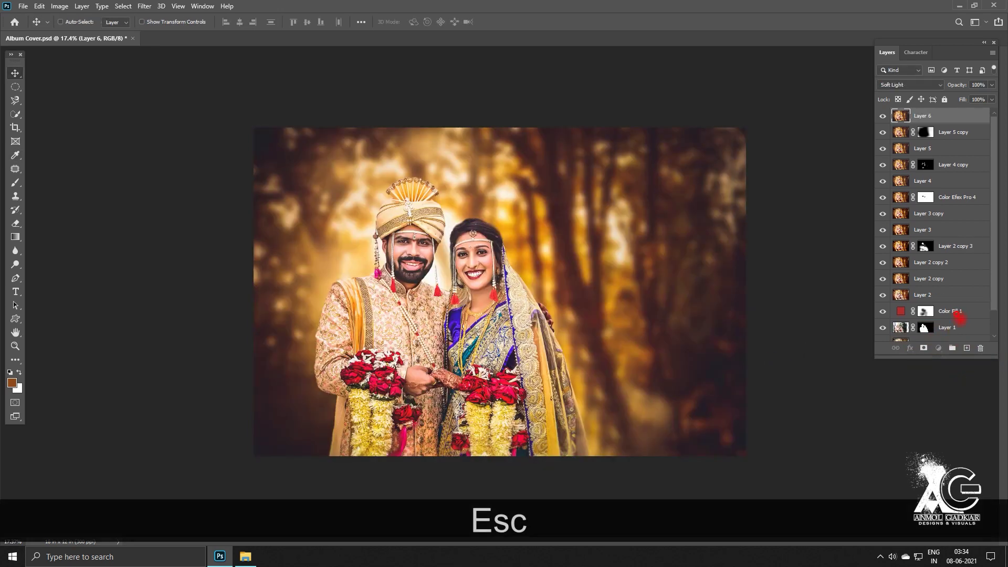
Duplicate the red Color Fill 1 layer and move the copy to the top of the layer stack
click(953, 313)
key(ctrl+j)
key(ctrl+bracketright)
key(ctrl+bracketright)
key(ctrl+bracketright)
key(ctrl+bracketright)
key(ctrl+bracketright)
key(ctrl+bracketright)
key(ctrl+bracketright)
key(ctrl+bracketright)
key(ctrl+bracketright)
key(ctrl+bracketright)
key(ctrl+bracketright)
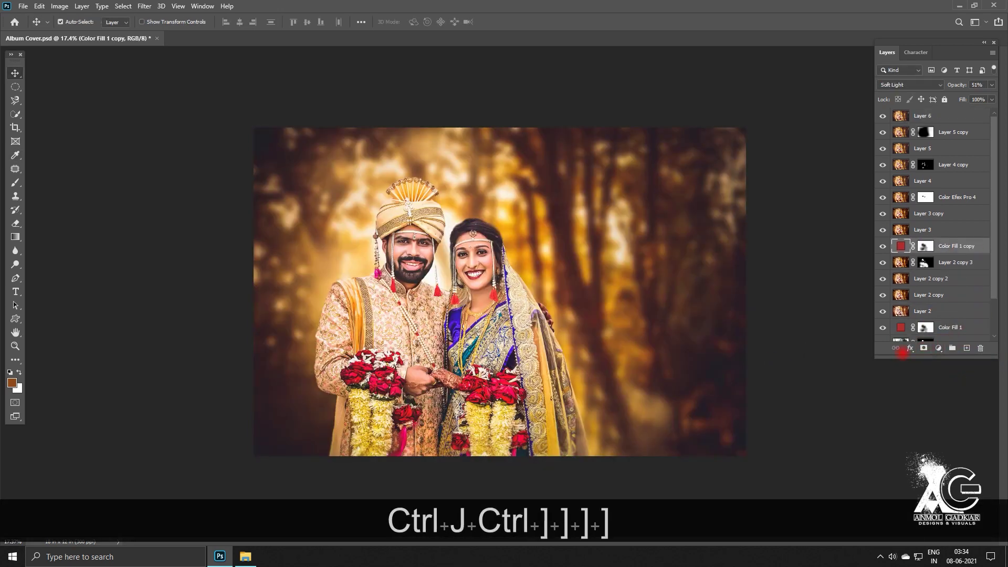
key(ctrl+bracketright)
key(ctrl+bracketright)
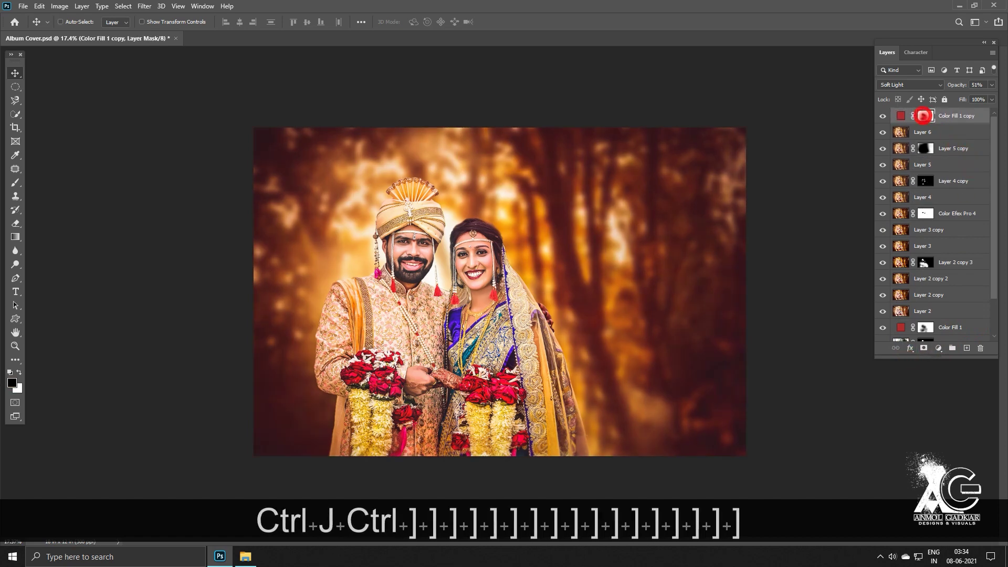
Delete the layer mask of the red fill copy, lower its opacity to 9% and check the image without it
right_click(926, 115)
click(929, 138)
click(992, 84)
drag(968, 97, 947, 98)
click(881, 115)
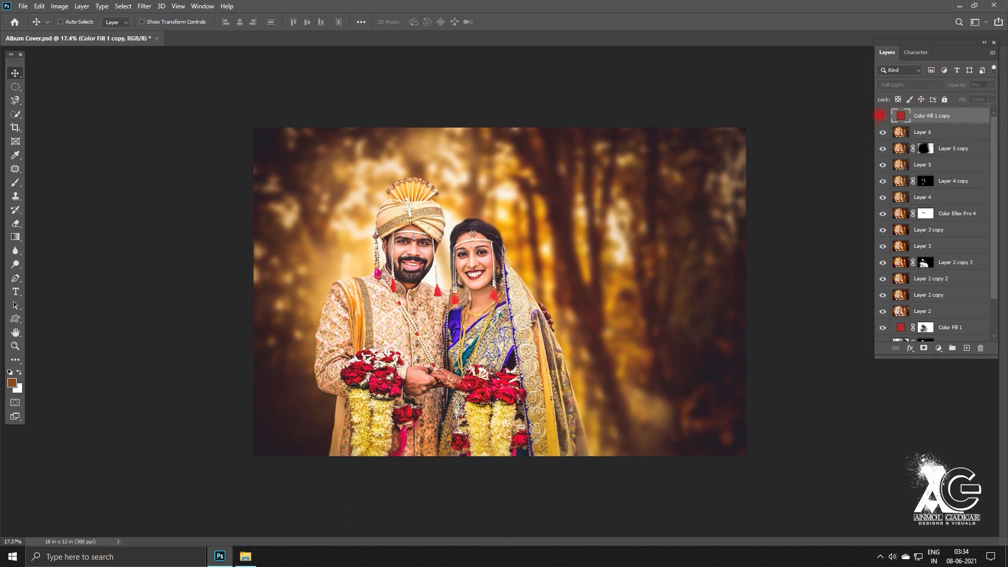
Add a Color Lookup adjustment layer and try its 3D LUT files, including Crisp_Warm.look and DropBlues.3DL
click(938, 348)
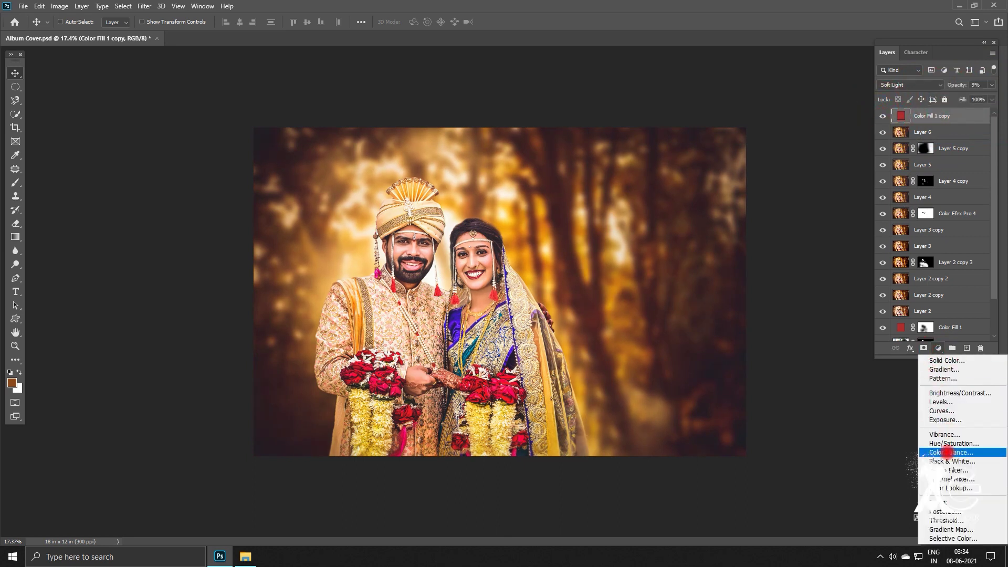
click(947, 482)
click(829, 122)
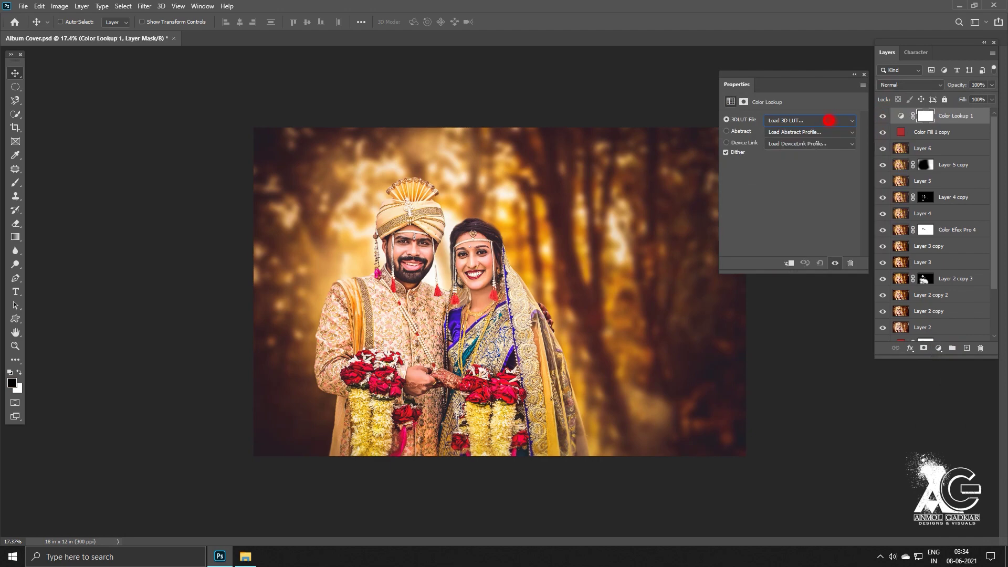
key(Down)
key(Down)
key(Down)
key(Down)
key(Down)
key(Down)
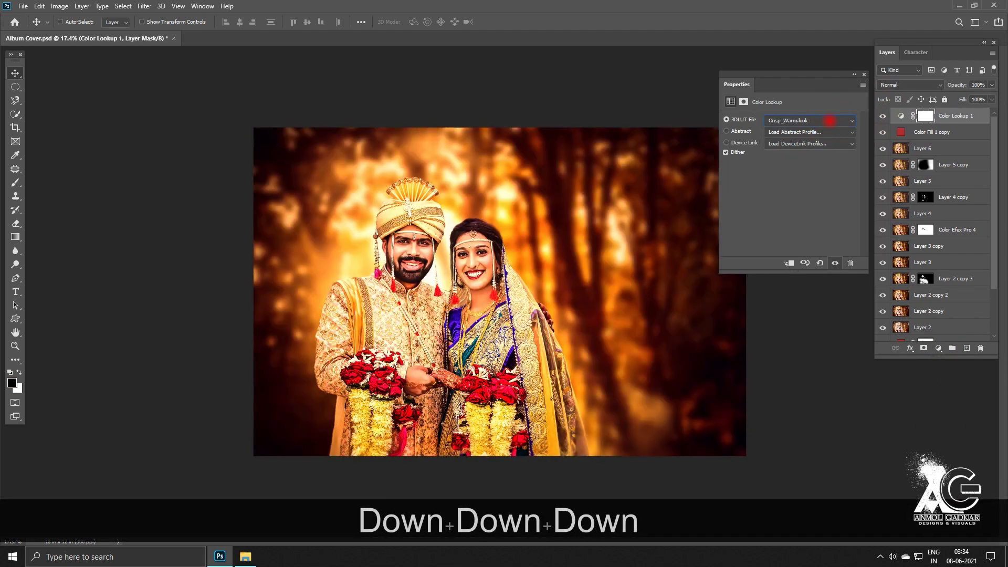
key(Down)
key(Down)
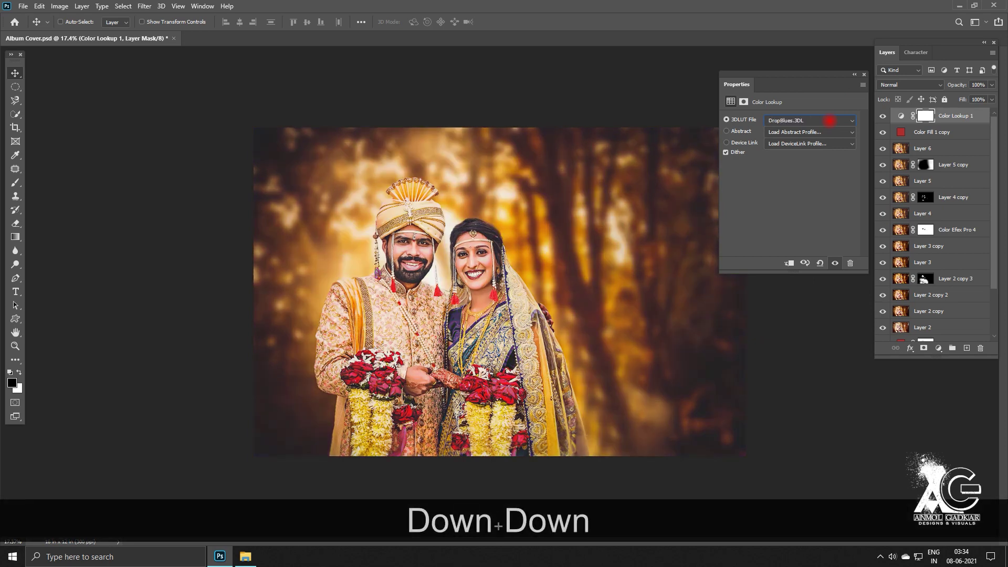
Try more 3D LUT files on the Color Lookup layer, going back past Candlelight.CUBE, and keep a muted reddish-brown look
key(Down)
key(Down)
key(Down)
key(Down)
key(Up)
key(Up)
key(Up)
key(Up)
key(Up)
key(Up)
key(Up)
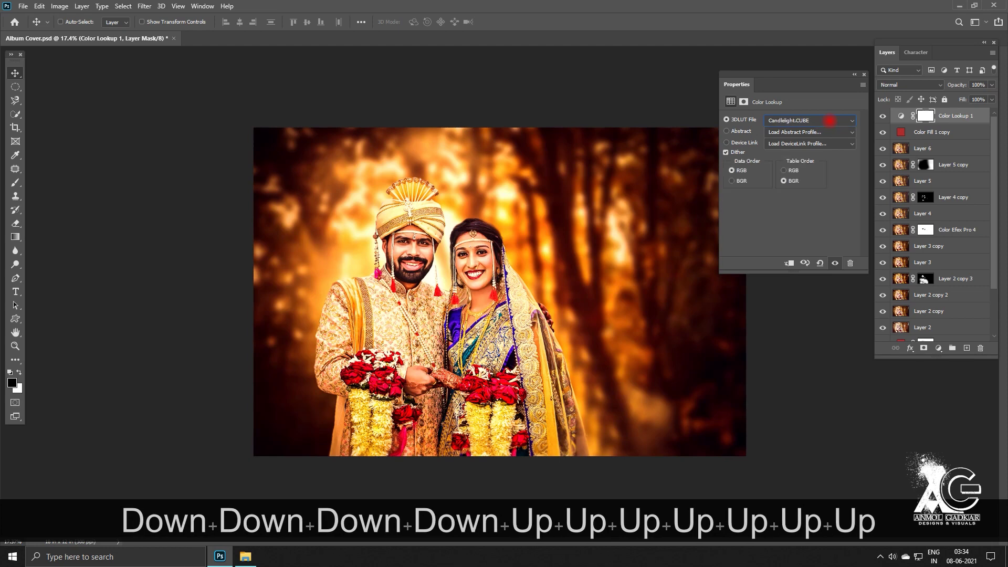
click(864, 74)
Reduce the Color Lookup layer's fill to 20% and compare the image with and without it
click(991, 85)
click(991, 134)
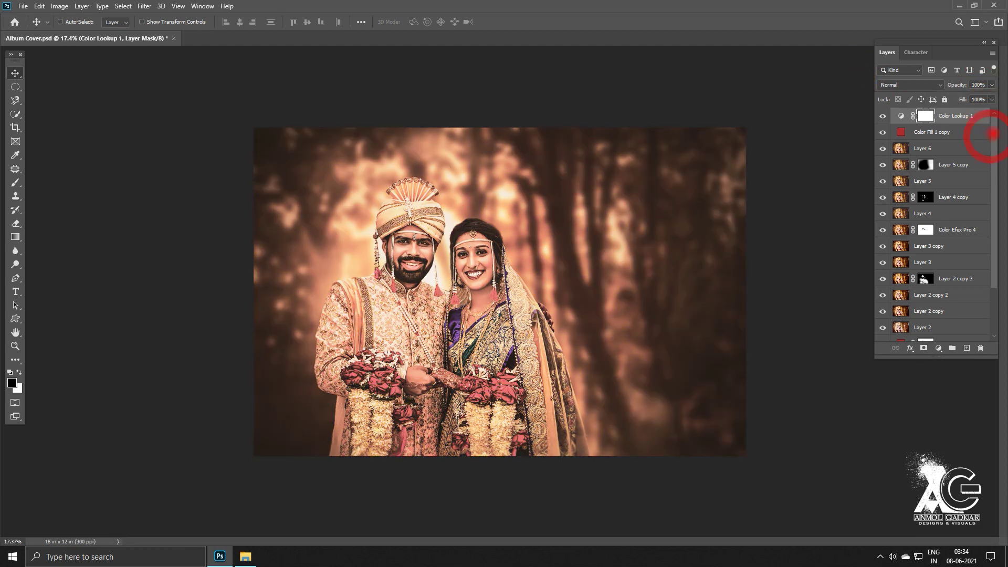
click(992, 100)
drag(991, 110, 952, 108)
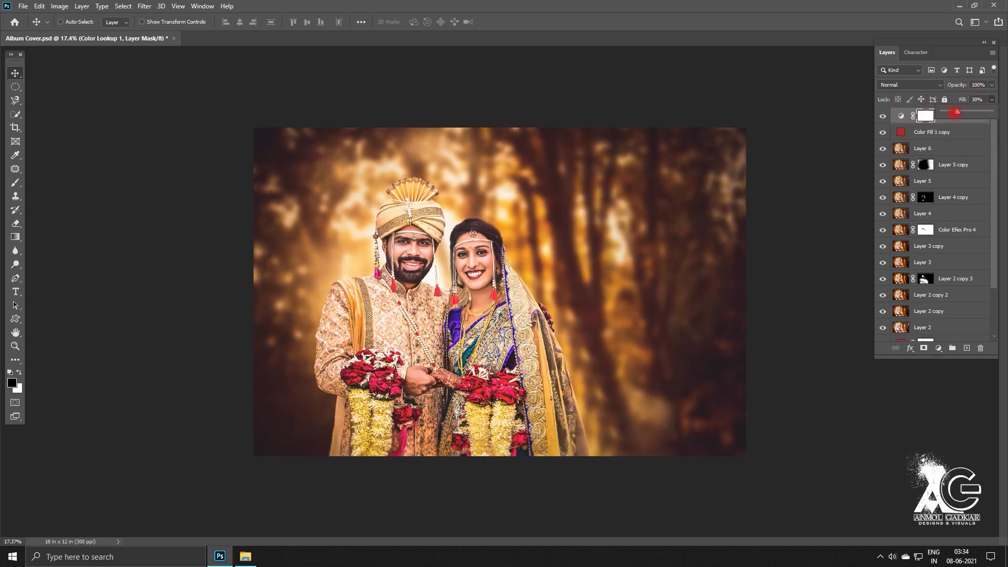
click(900, 115)
click(882, 116)
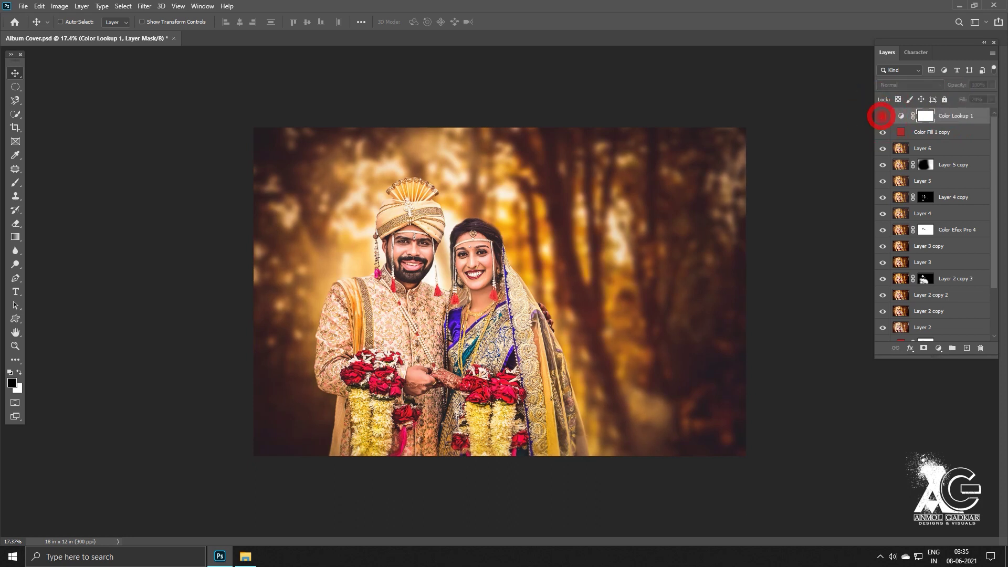
click(883, 115)
scroll(576, 221, down, 4)
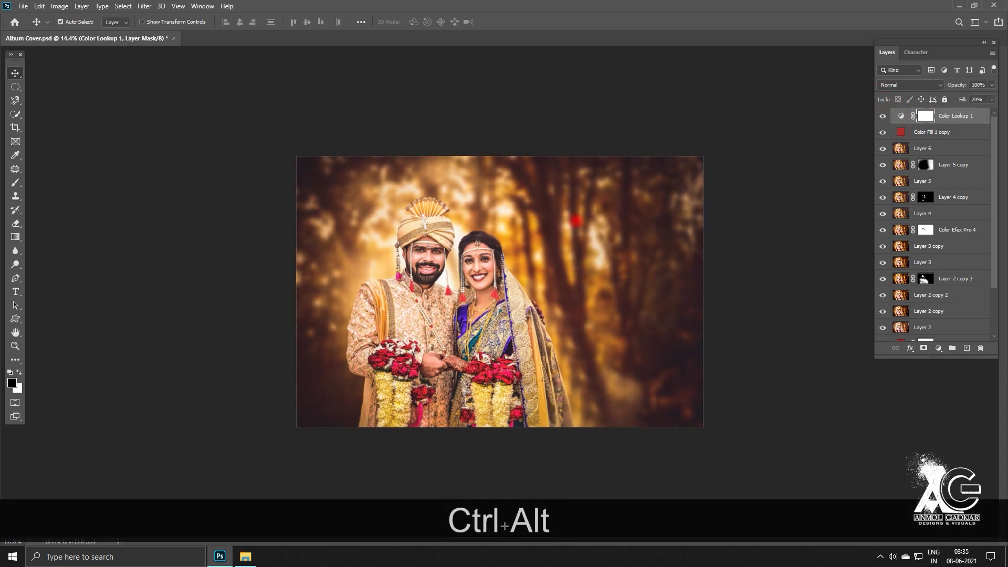
Group all layers above the Background, show the Background and toggle the group's visibility to compare the edit with the original photo
drag(989, 167, 983, 248)
shift+click(938, 318)
key(ctrl+shift+g)
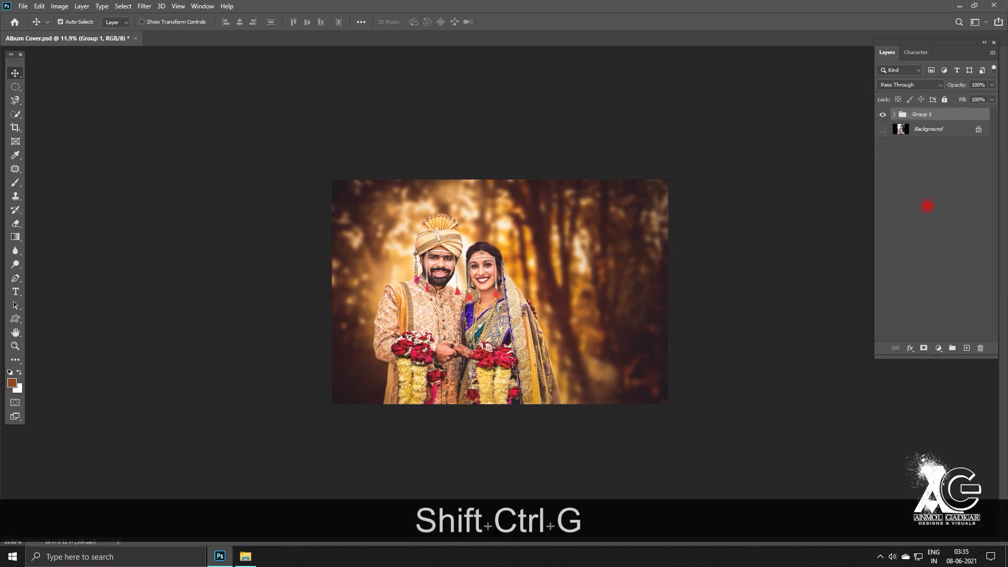
click(883, 114)
click(883, 115)
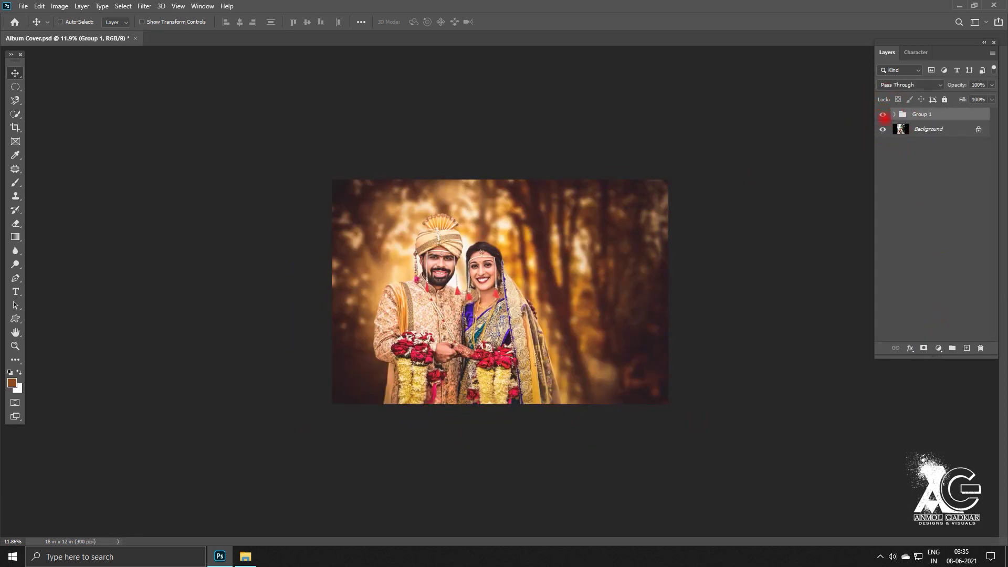
scroll(500, 292, up, 3)
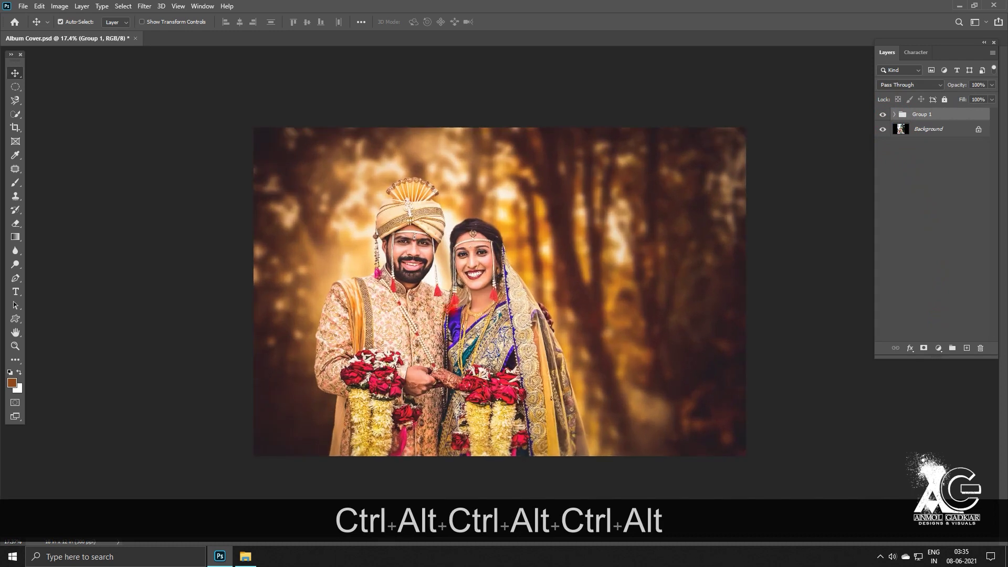
scroll(499, 291, down, 1)
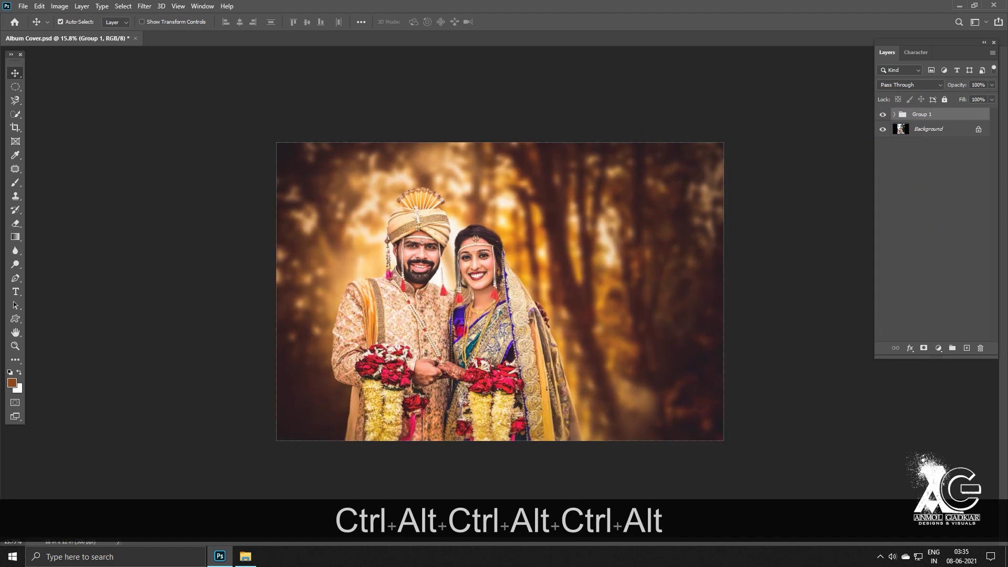
Expand the group and compare the image with and without the red Color Fill 1 copy layer
click(895, 113)
click(893, 145)
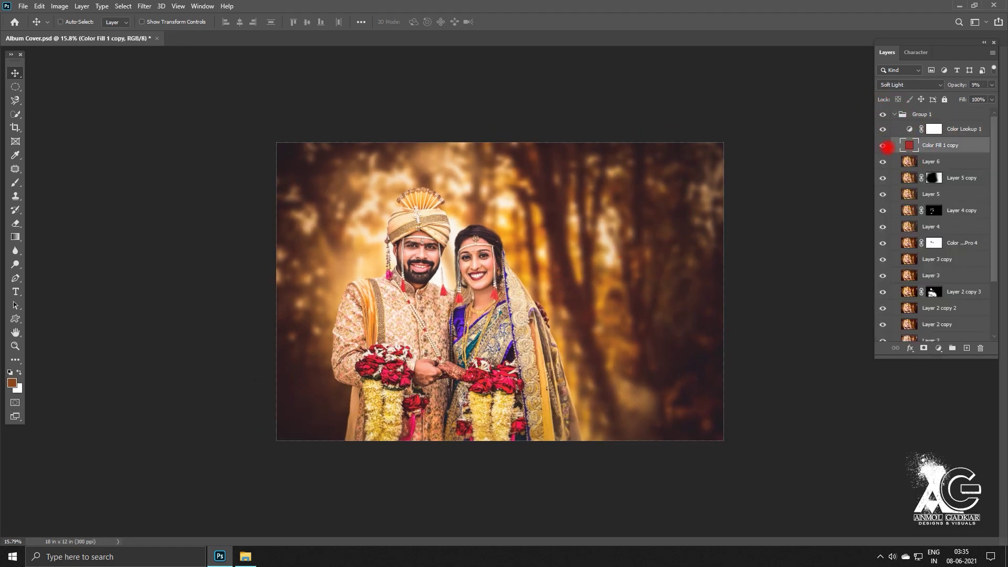
click(884, 147)
click(885, 147)
click(884, 147)
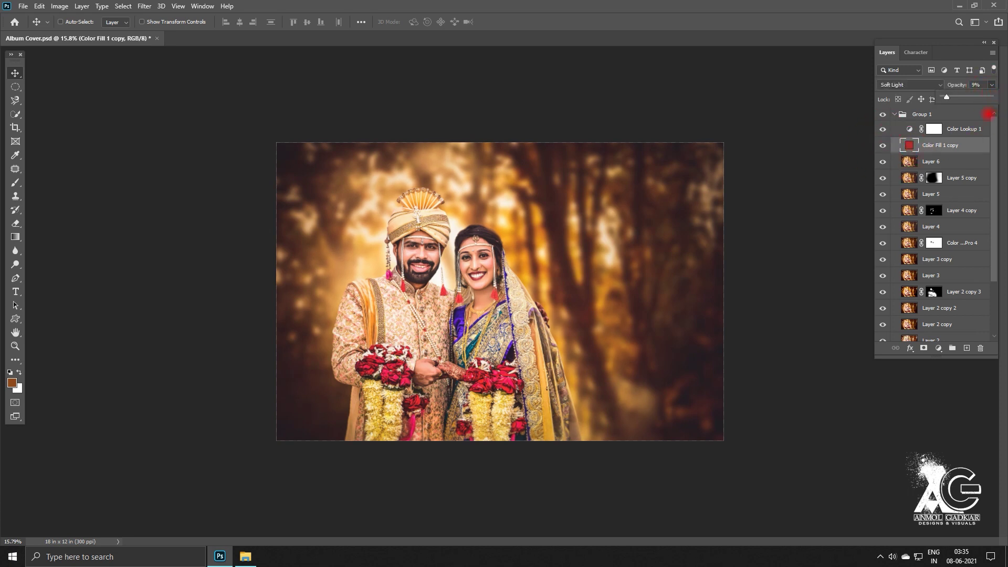
Add a Curves adjustment layer above Color Lookup 1, slightly lifting the black point and anchoring the curve with a point in the shadows
click(964, 132)
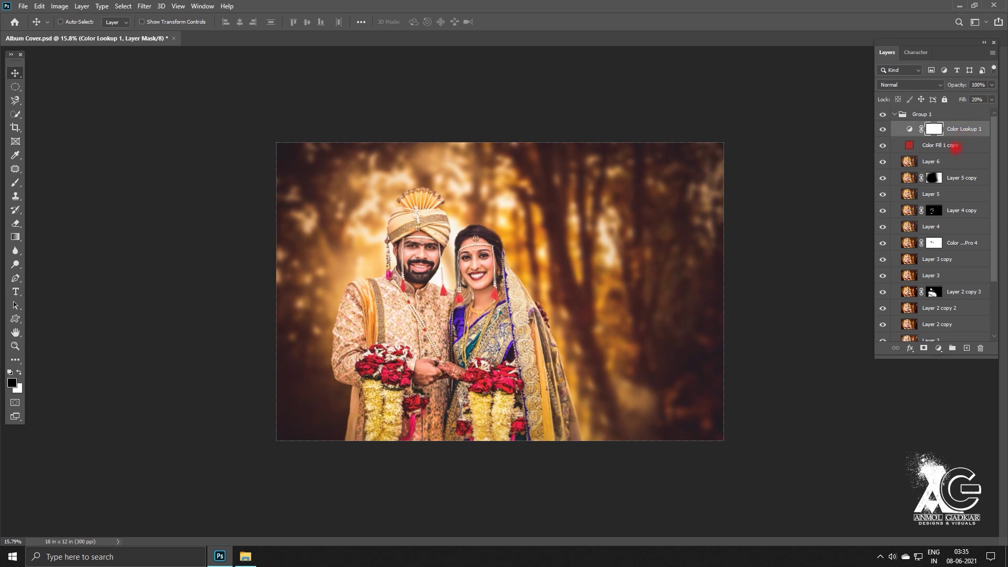
click(939, 349)
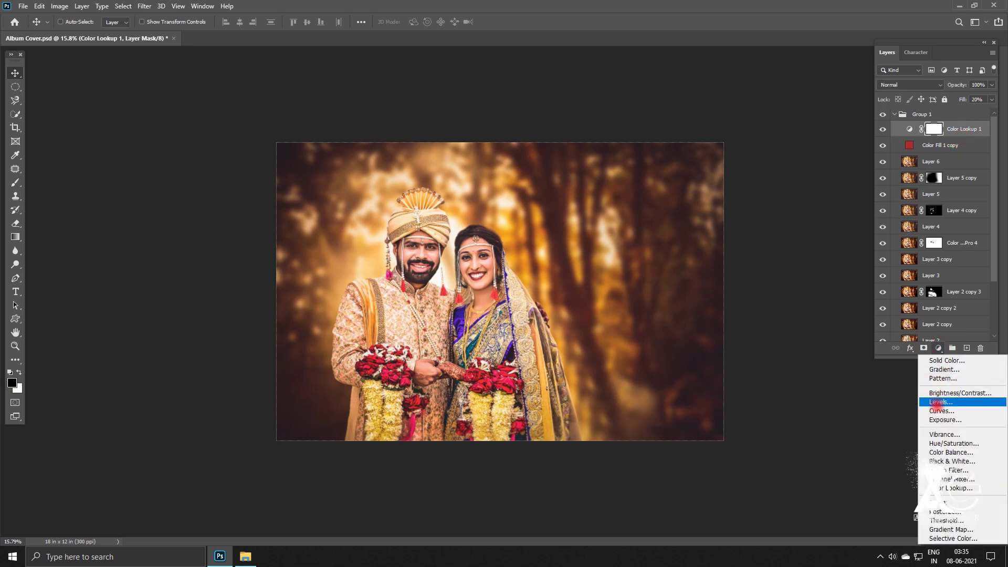
click(937, 410)
drag(749, 246, 749, 245)
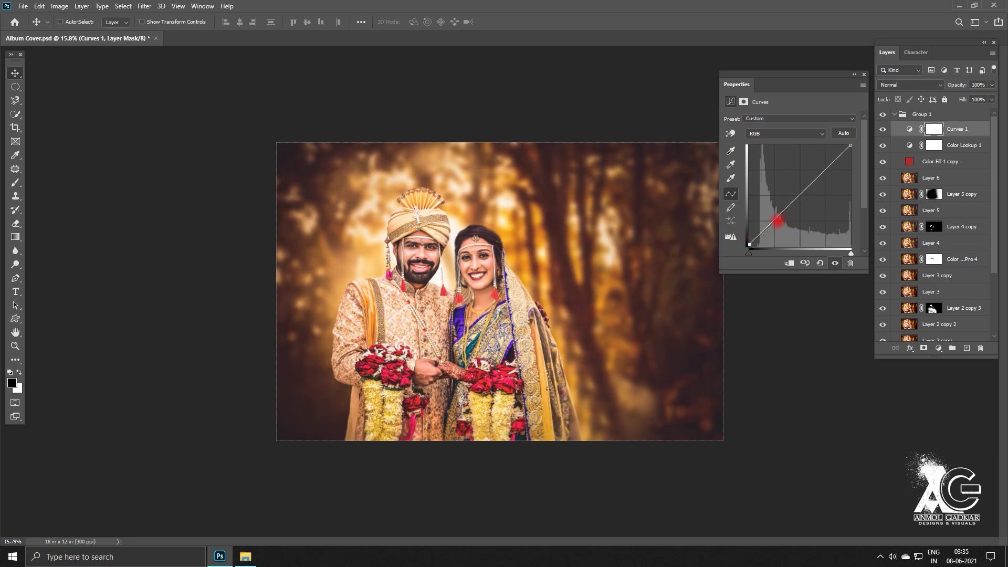
drag(777, 223, 774, 220)
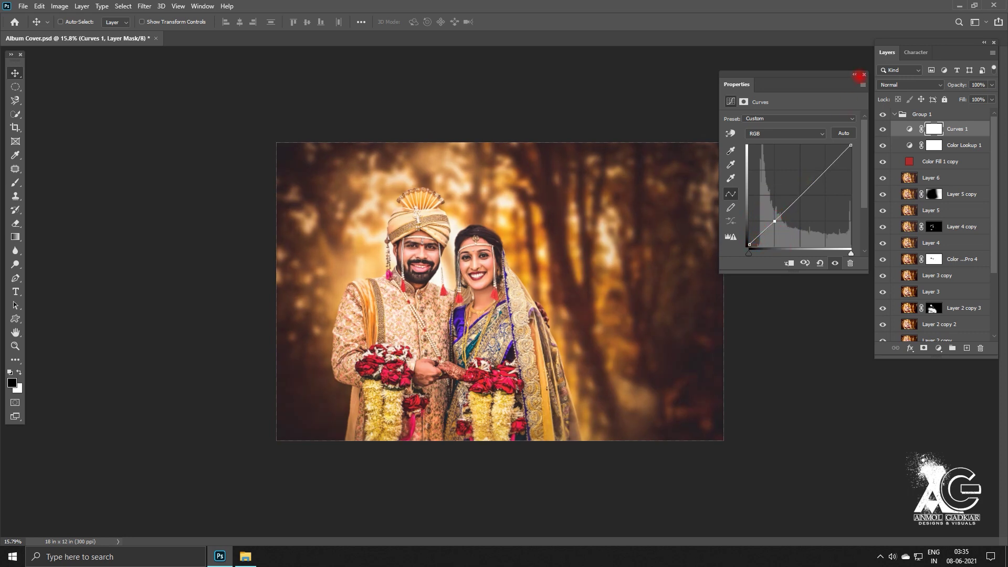
click(863, 74)
Compare the image with and without the Curves 1 layer, and the whole collapsed group with the original photo
click(885, 127)
click(884, 128)
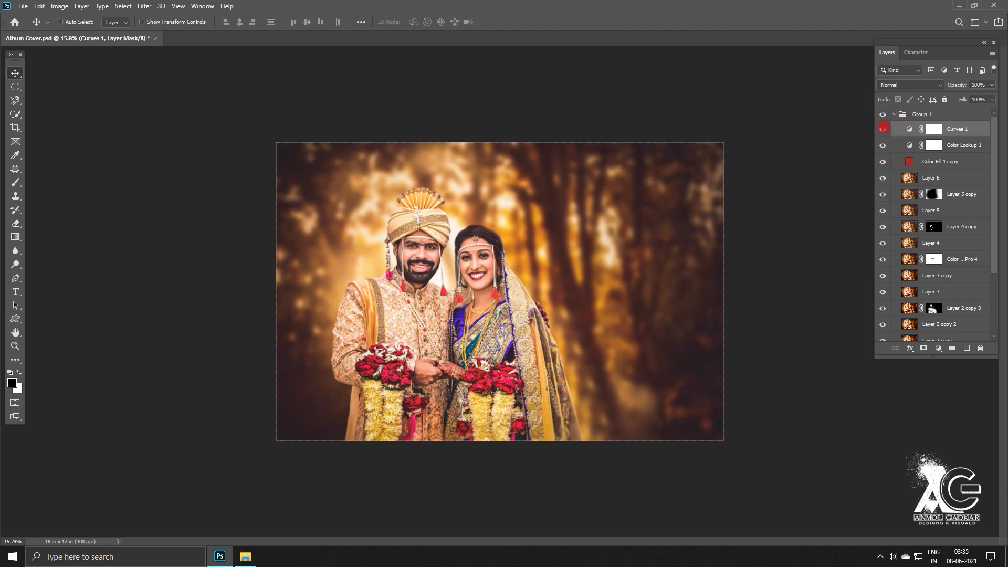
scroll(561, 223, up, 2)
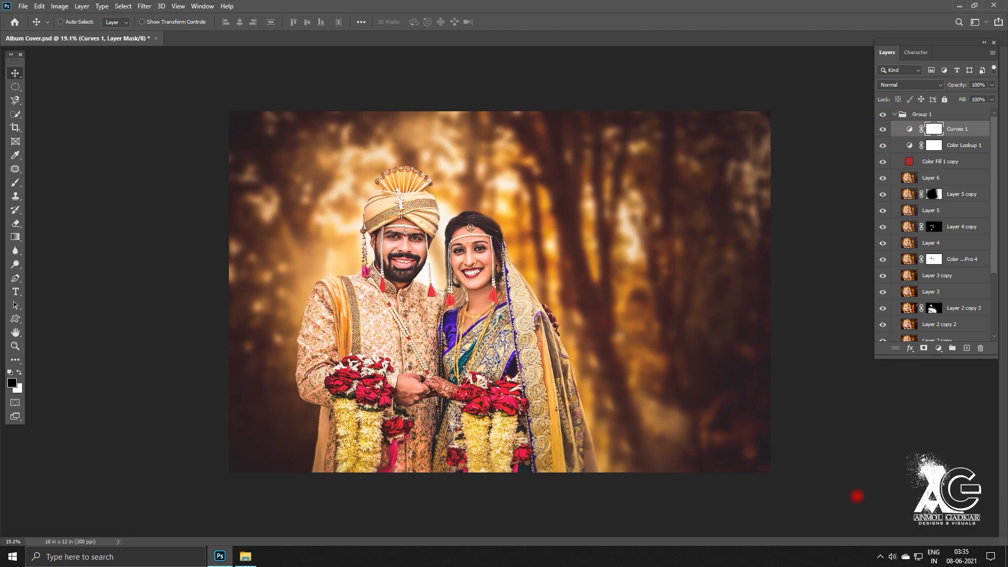
scroll(500, 215, down, 1)
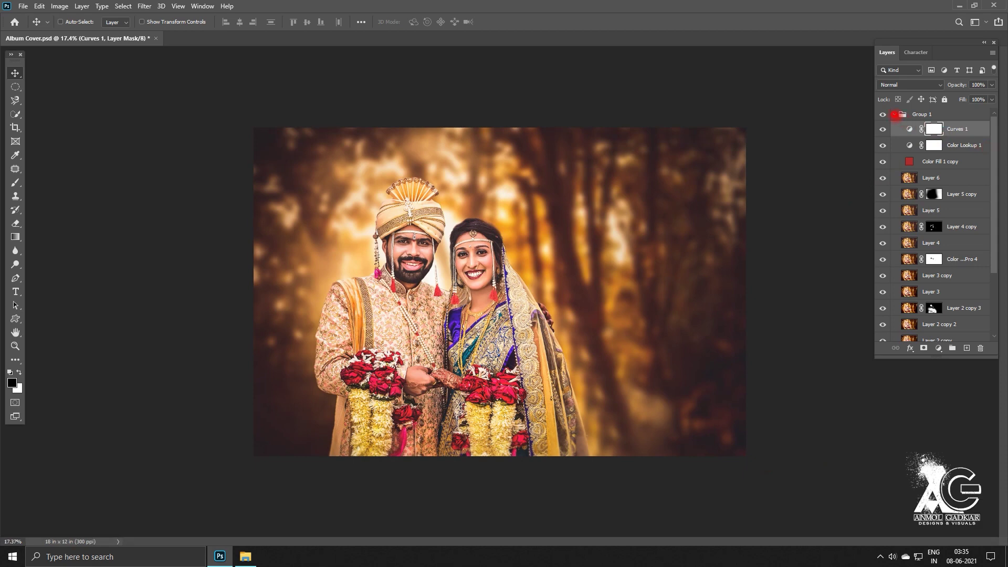
click(894, 114)
click(883, 113)
click(883, 114)
scroll(563, 192, up, 1)
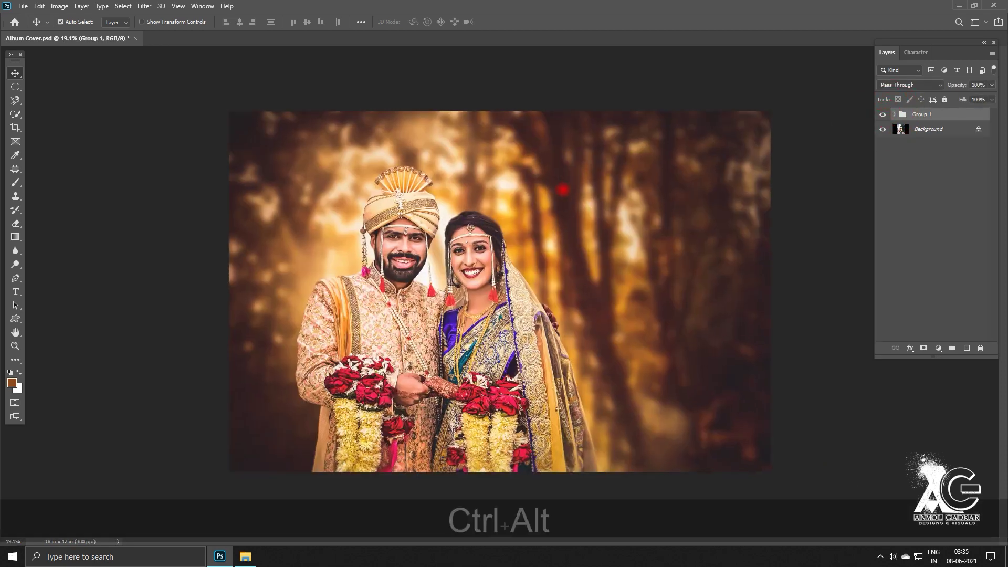
Add a Color Balance adjustment layer above Curves 1 with midtones at +5 red, +5 green and +6 blue
click(894, 114)
click(951, 129)
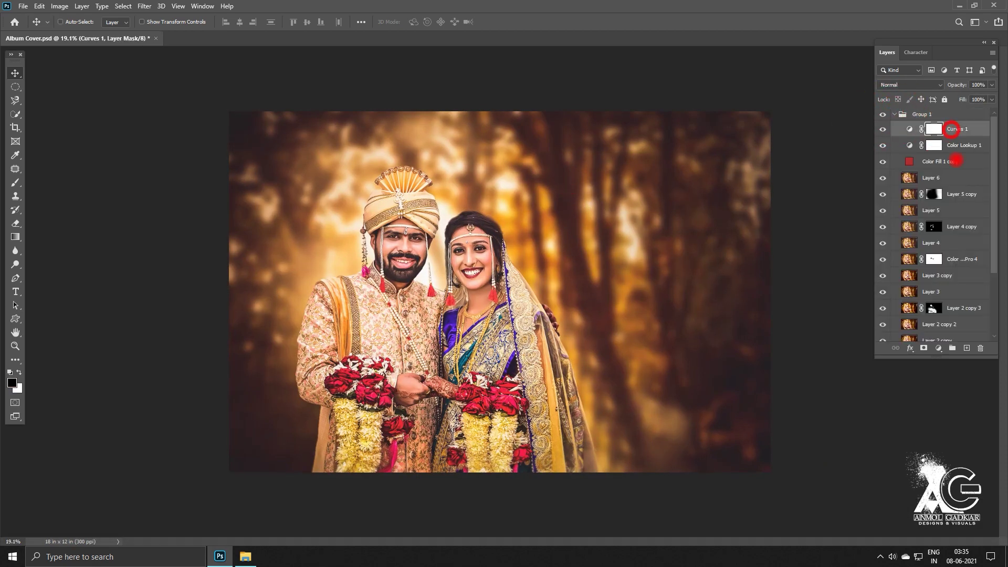
click(939, 348)
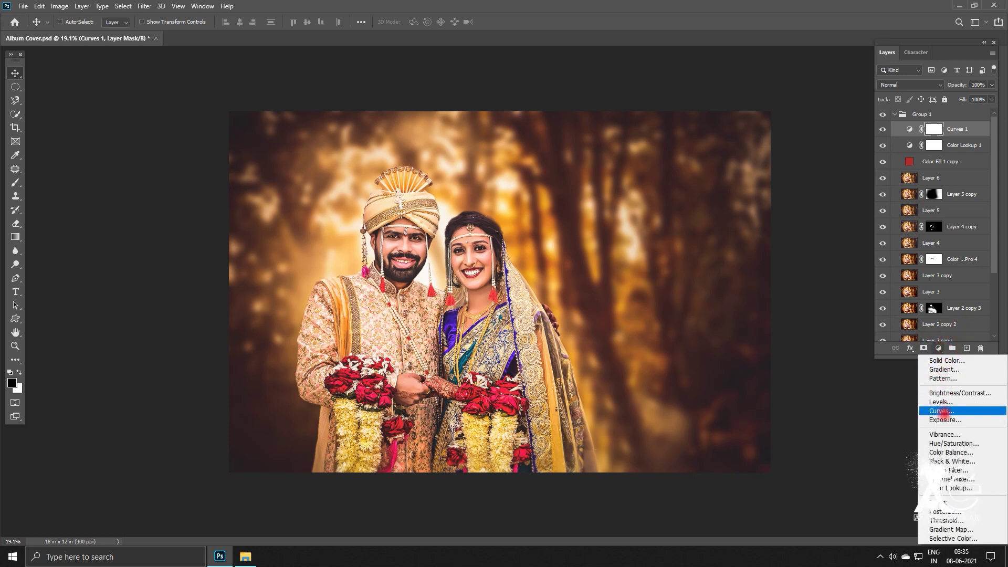
click(948, 452)
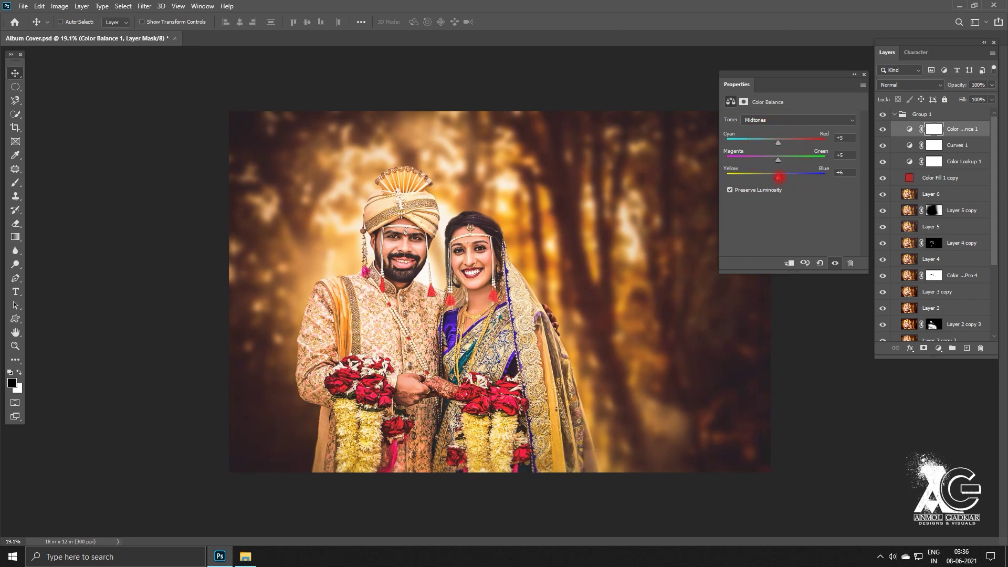
key(Return)
click(864, 74)
Collapse Group 1 and toggle its visibility to compare the color-balanced edit with the original photo
scroll(635, 230, down, 1)
scroll(635, 230, up, 1)
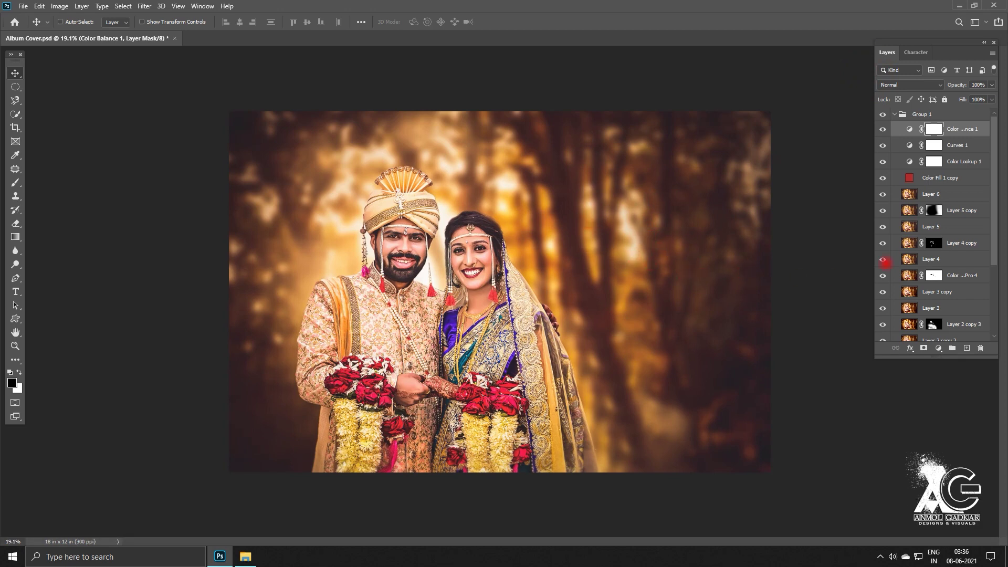
click(887, 115)
click(893, 115)
click(883, 114)
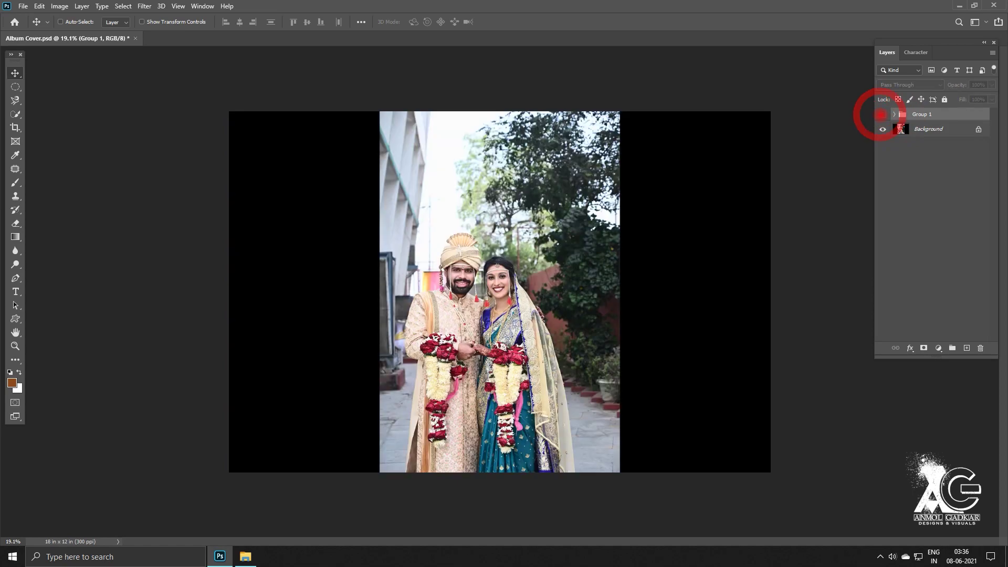
click(883, 114)
Hide the interface panels and examine the finished composite of the couple up close
scroll(519, 225, up, 1)
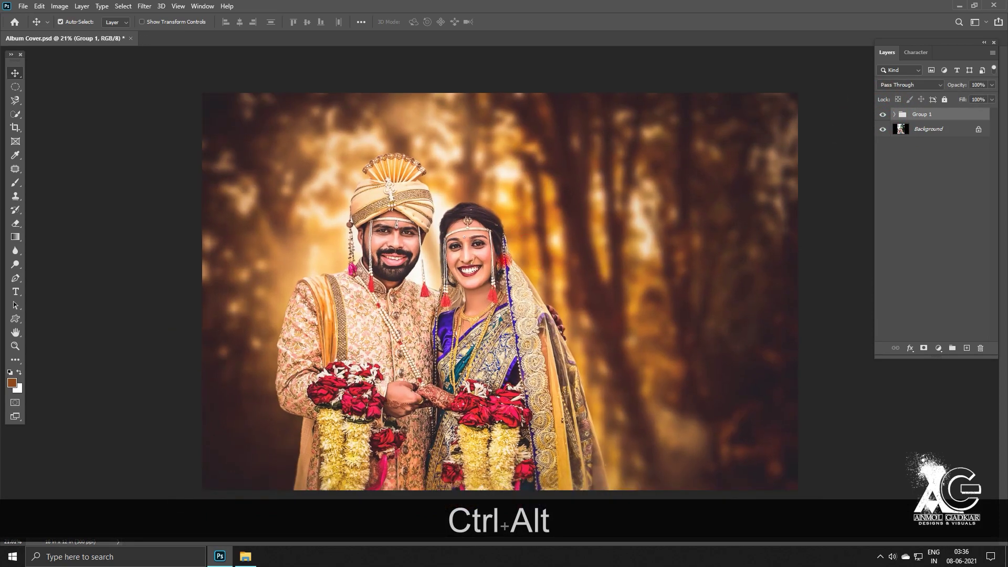
scroll(520, 226, up, 2)
scroll(519, 226, down, 2)
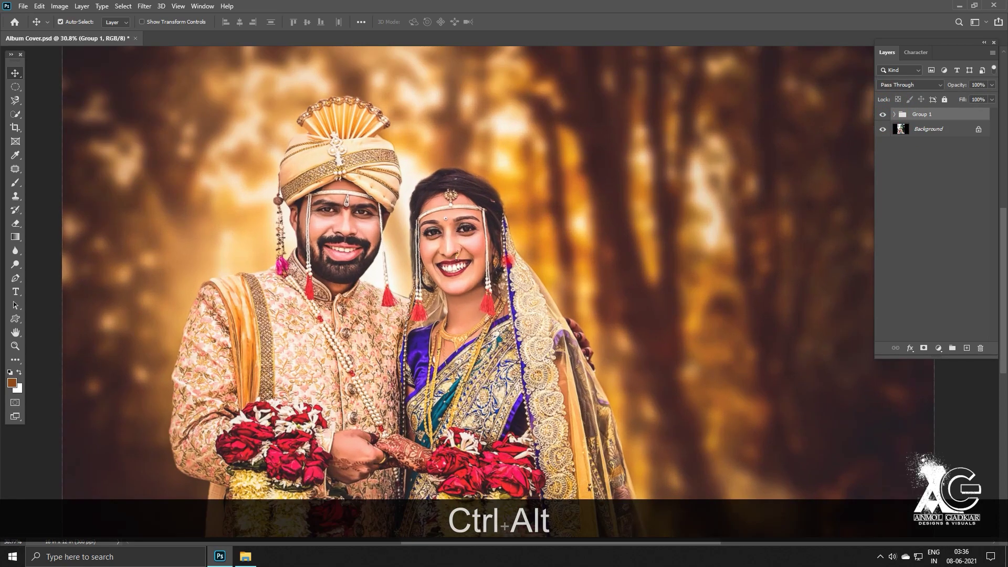
key(ctrl+alt+Tab)
scroll(519, 226, up, 2)
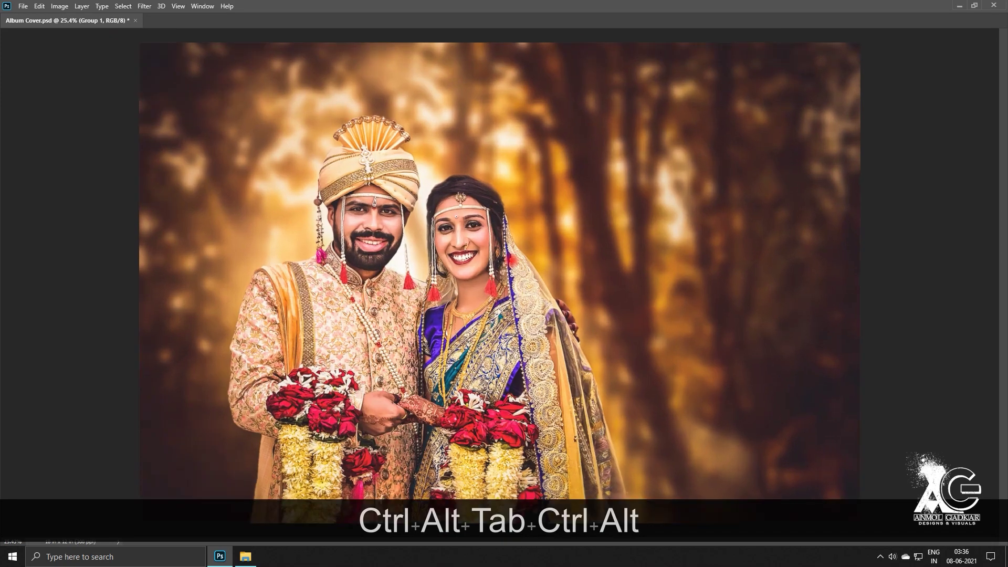
key(Tab)
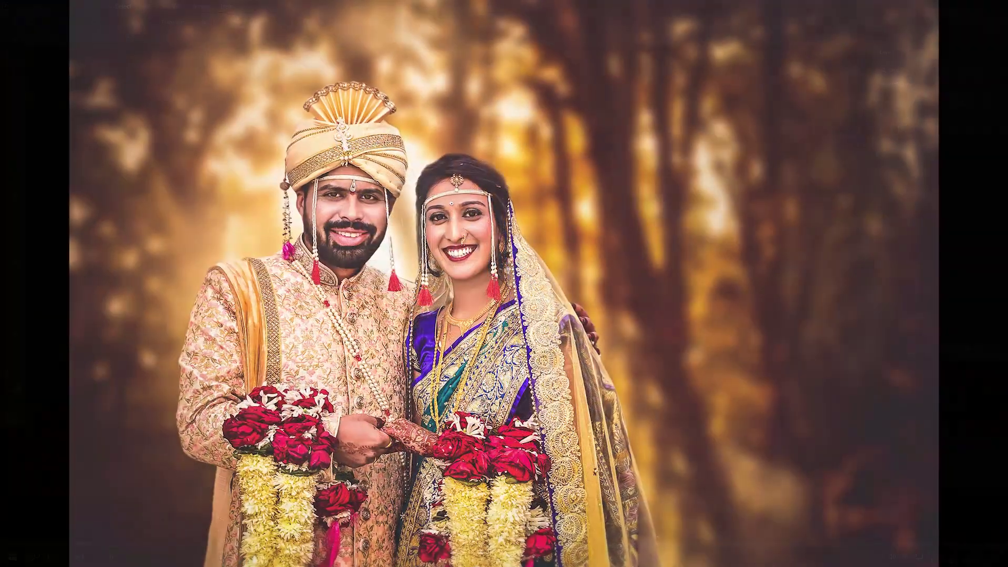